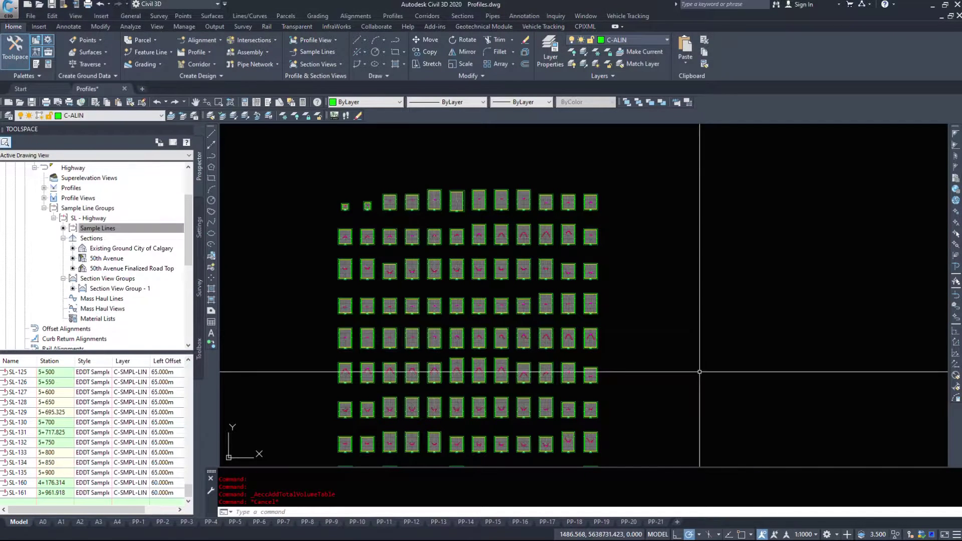
Examine the drawing's plan, long profile view and the rows of highway section views up close.
scroll(500, 360, "down", 5)
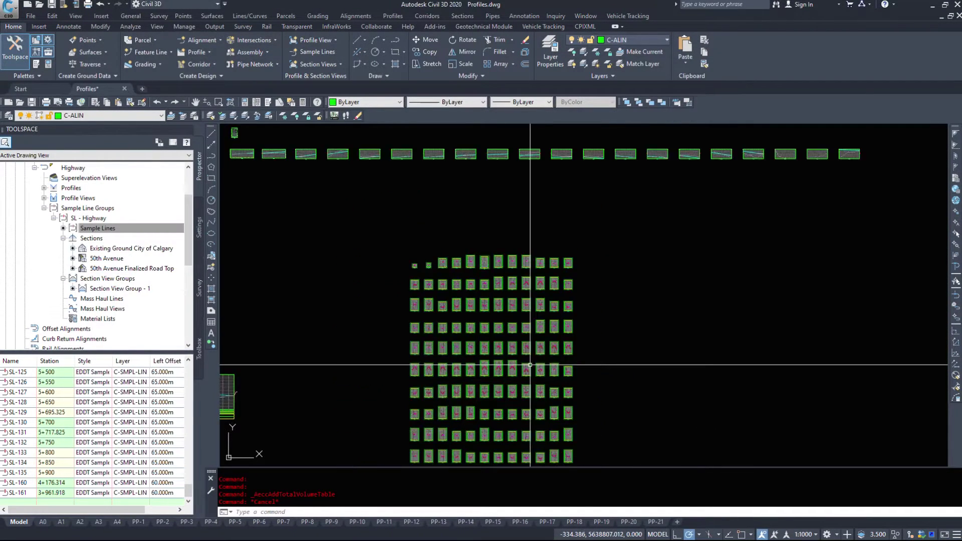
middle_click_drag(359, 297, 466, 307)
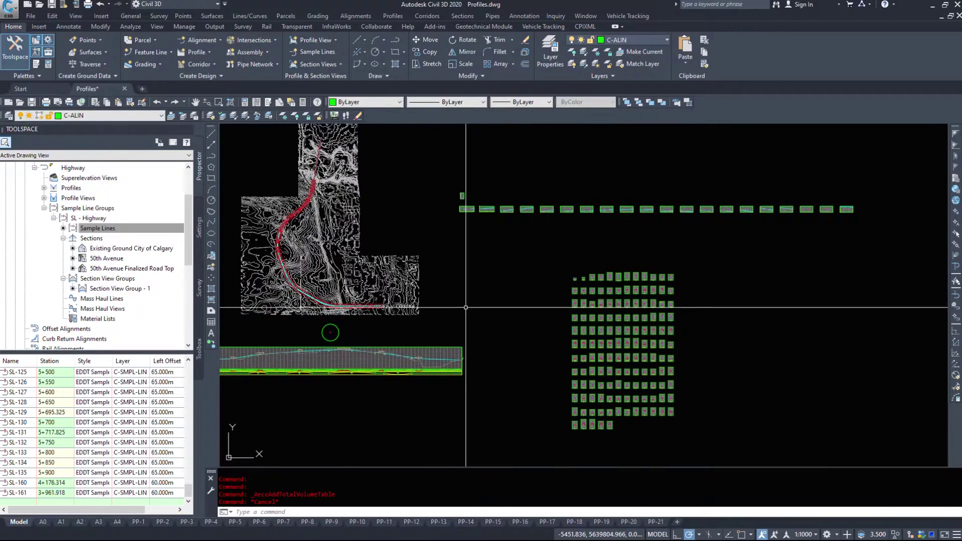
scroll(291, 287, "up", 4)
scroll(546, 377, "down", 3)
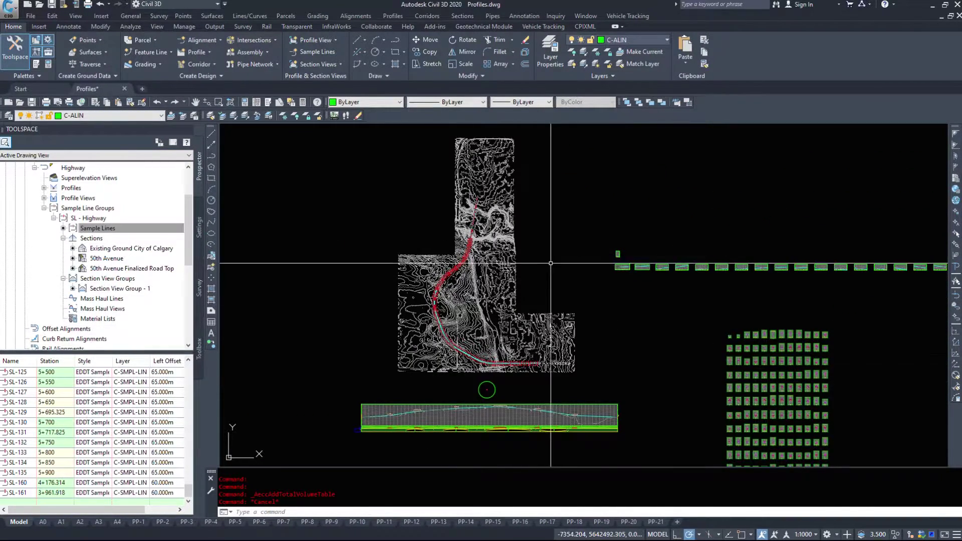
middle_click_drag(717, 402, 486, 204)
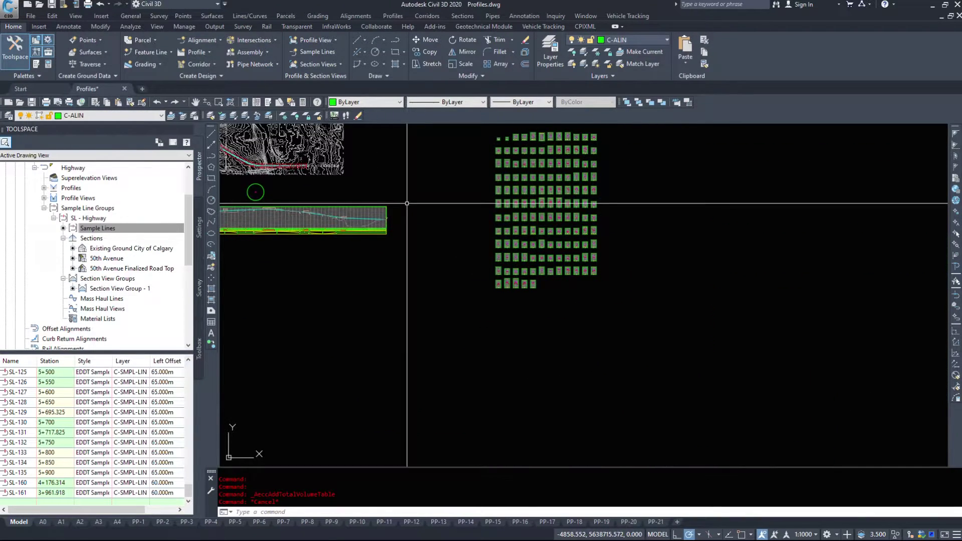
scroll(474, 170, "up", 2)
middle_click_drag(515, 172, 453, 227)
scroll(491, 196, "up", 4)
scroll(535, 204, "up", 5)
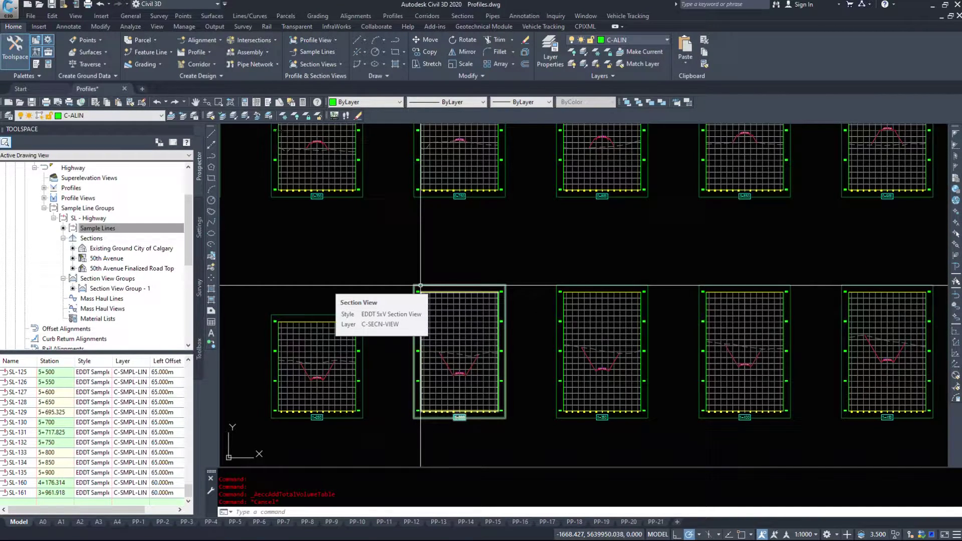
Start Compute Materials for the Highway alignment using the SL - Highway sample line group.
left_click(462, 16)
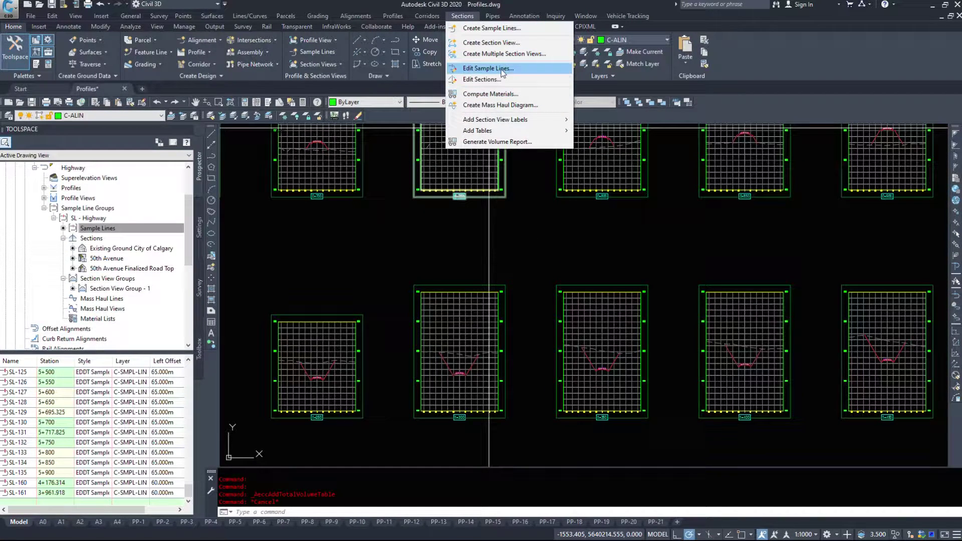
left_click(488, 95)
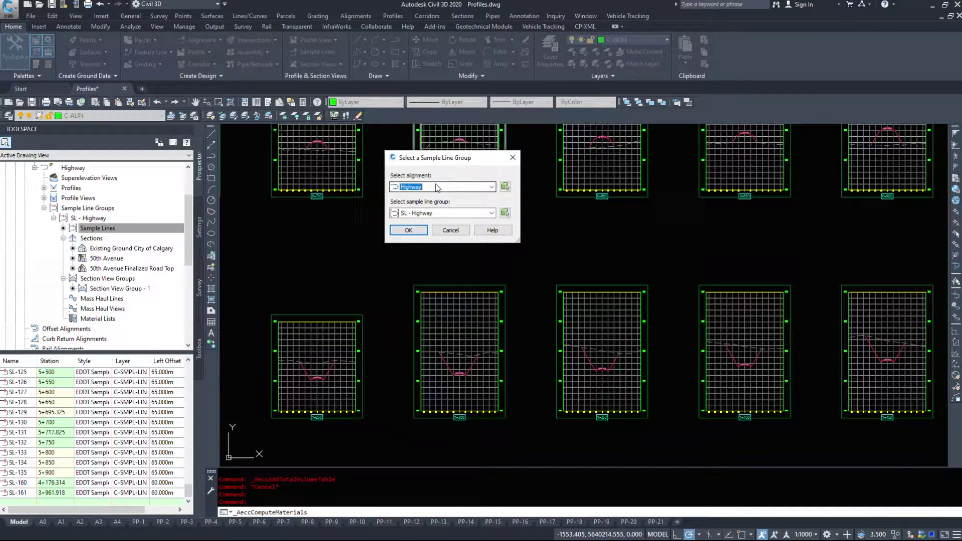
left_click(431, 213)
left_click(432, 223)
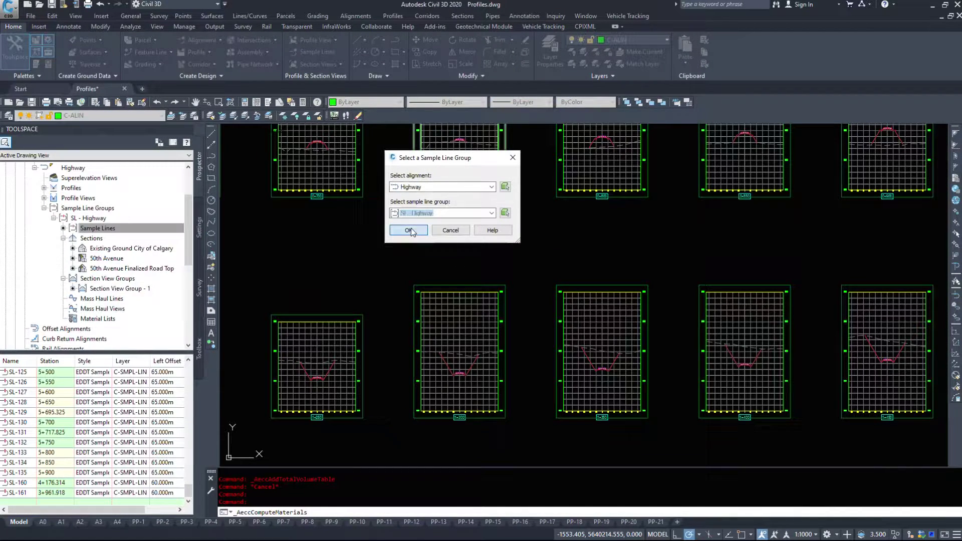
left_click(409, 230)
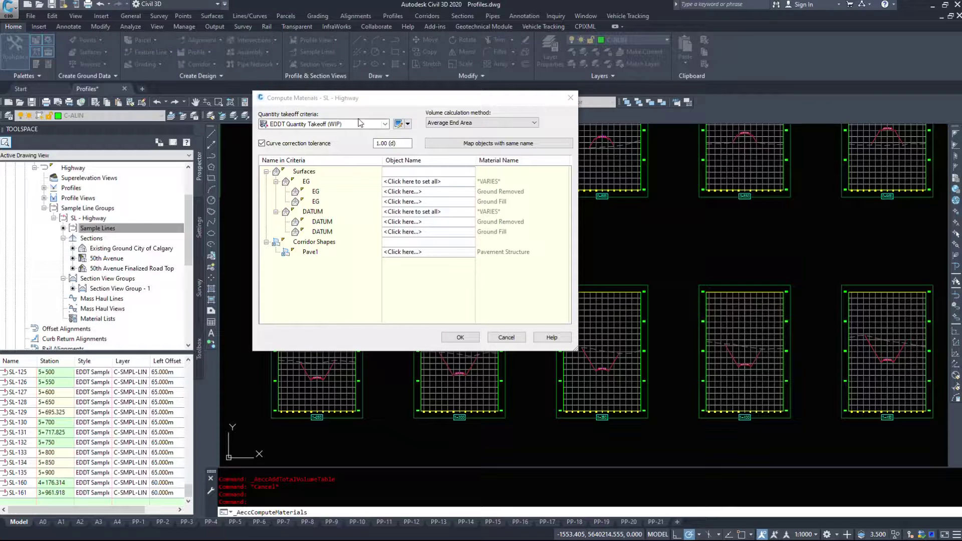
Keep EDDT Quantity Takeoff (WIP) as the quantity takeoff criteria and open it for editing.
left_click(337, 126)
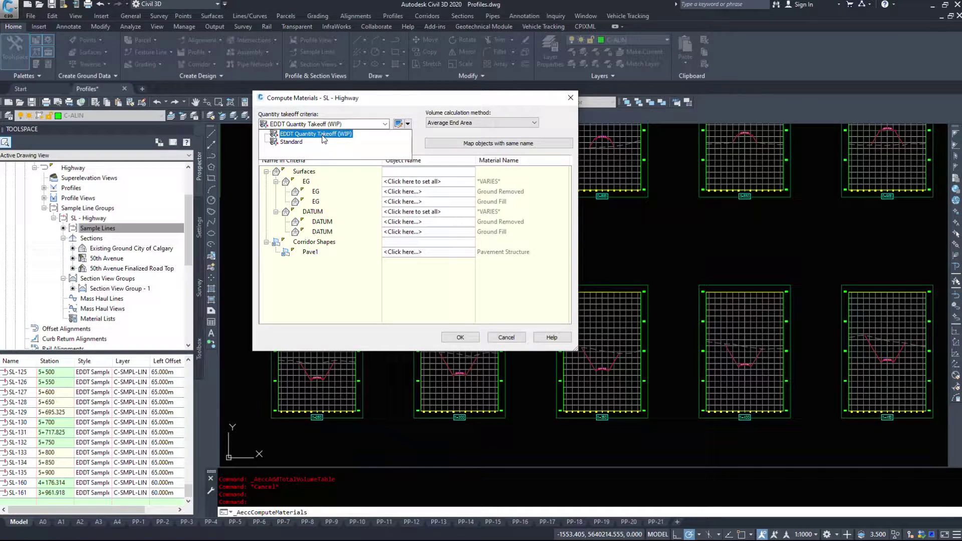
left_click(350, 124)
left_click(399, 124)
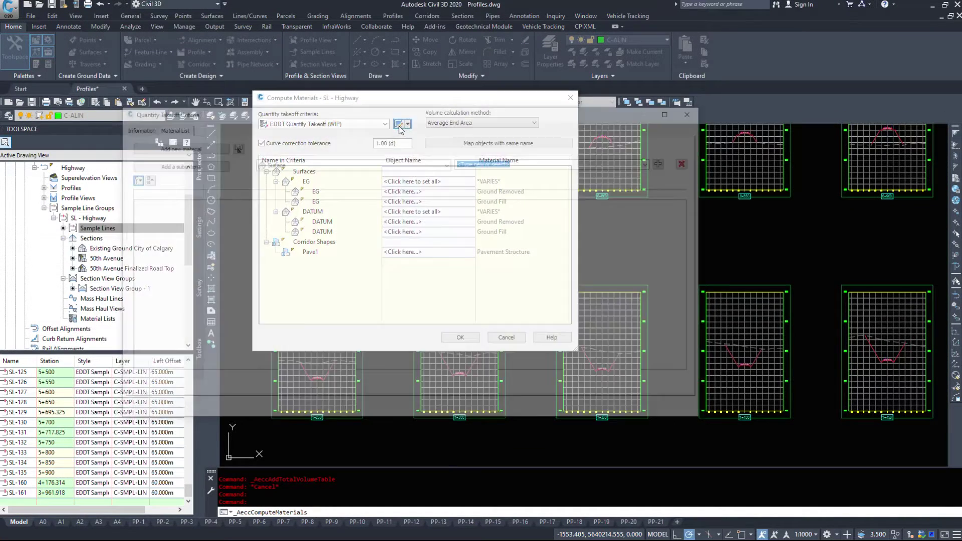
left_click_drag(386, 111, 368, 171)
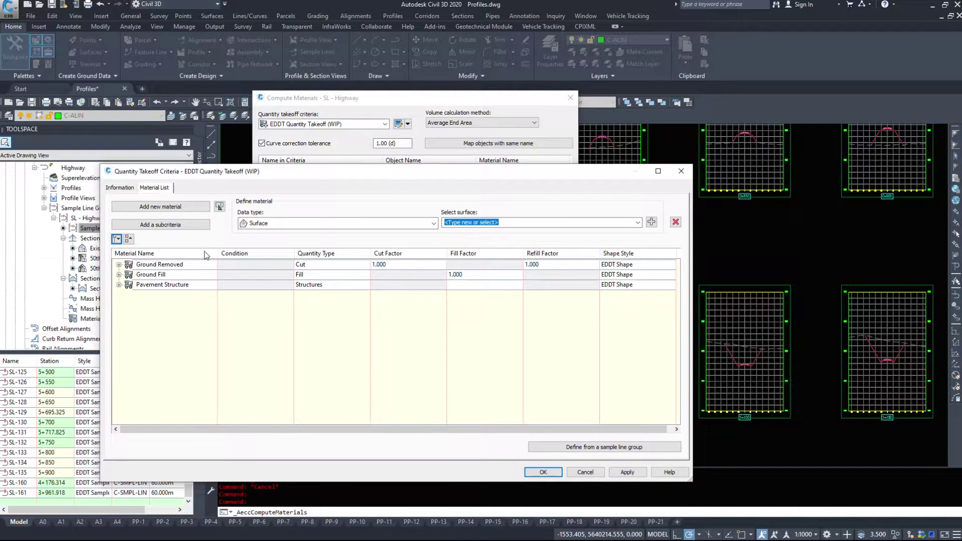
left_click_drag(245, 177, 318, 86)
Review the criteria's information and the surfaces, shapes and conditions under Ground Removed, Ground Fill and Pavement Structure.
left_click(199, 98)
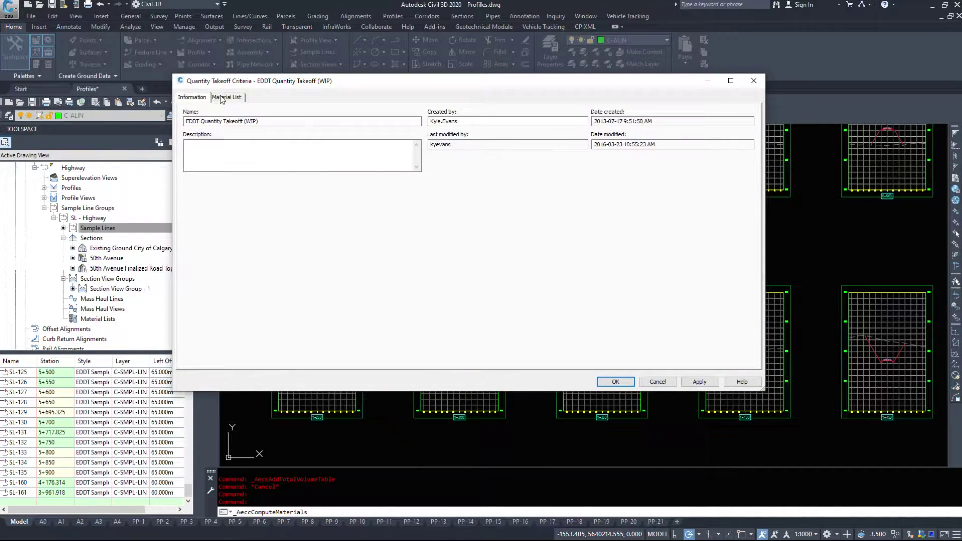
left_click(225, 97)
left_click(191, 194)
left_click(191, 183)
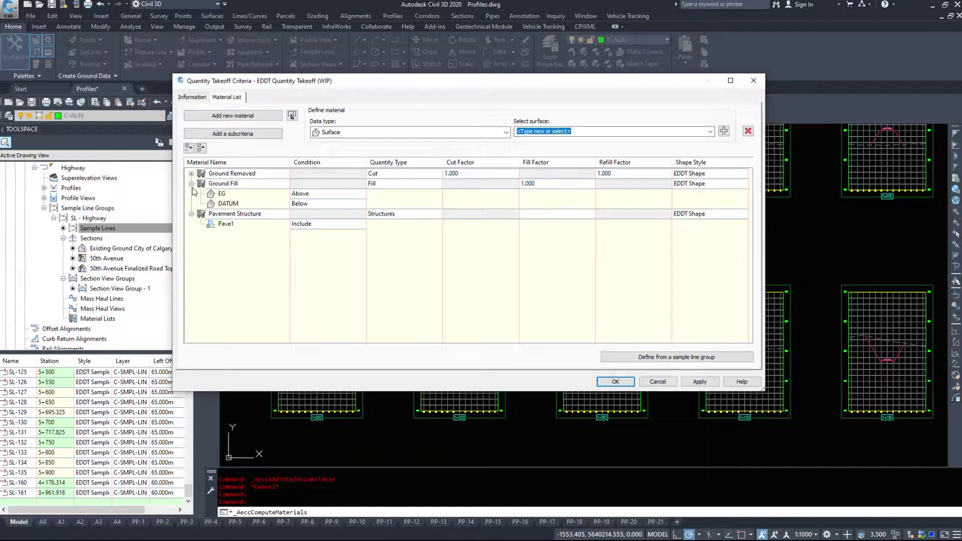
left_click(191, 174)
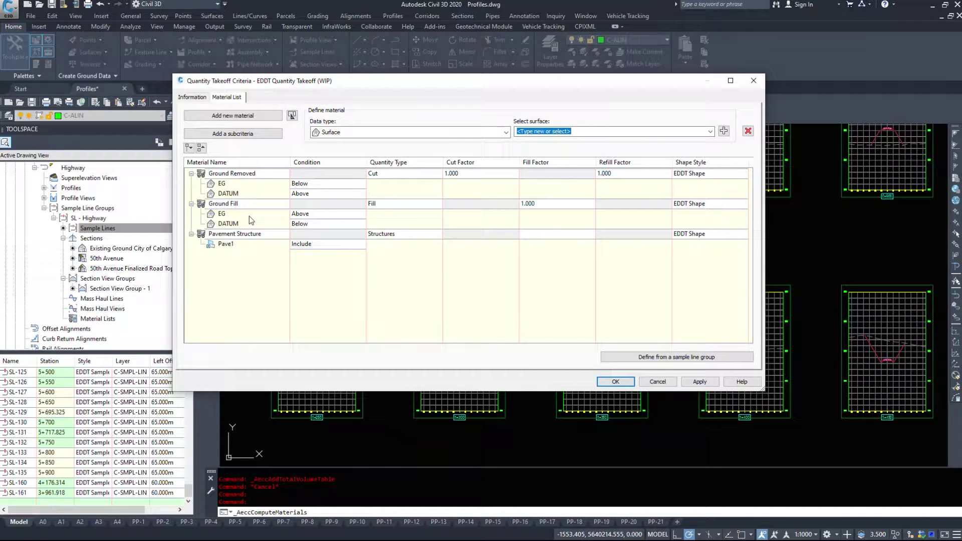
left_click(226, 216)
left_click(233, 224)
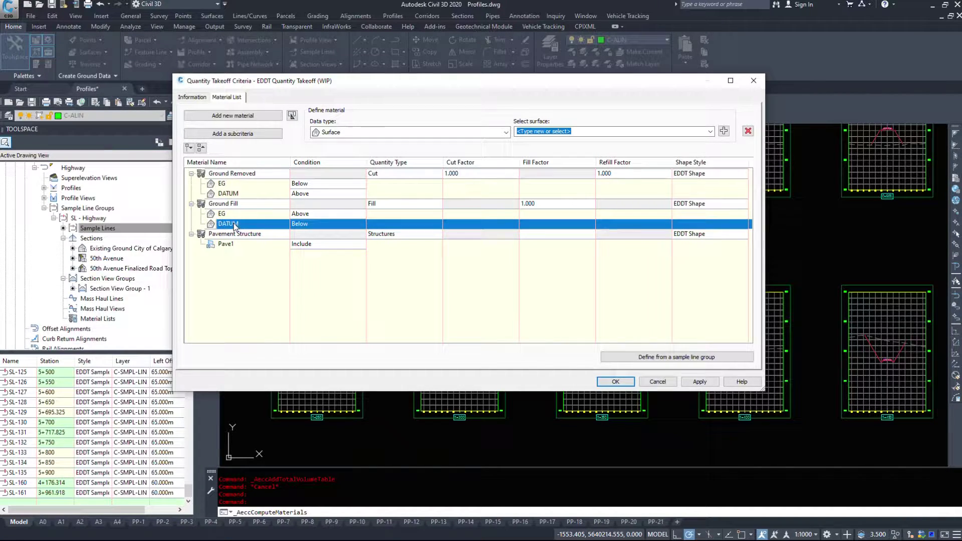
left_click(240, 183)
left_click(301, 193)
left_click(258, 245)
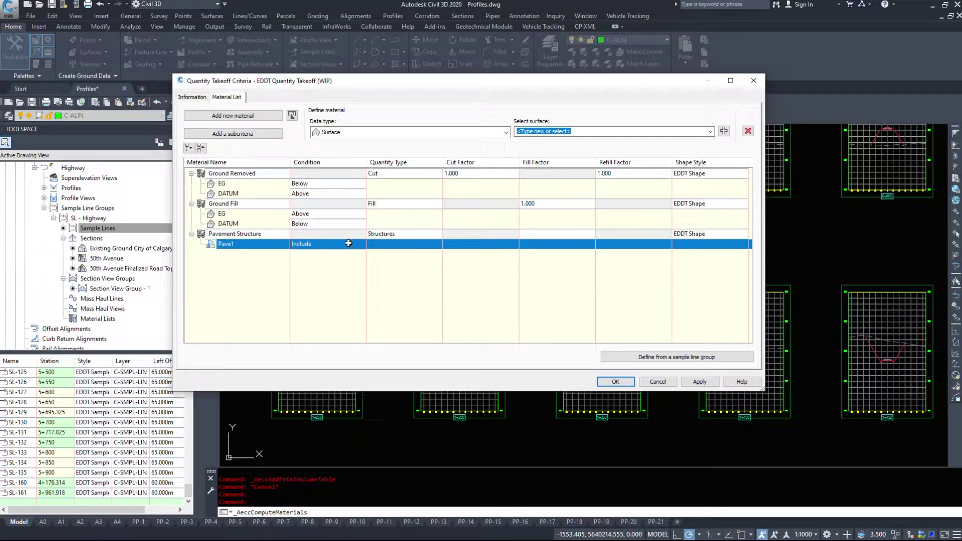
right_click(240, 246)
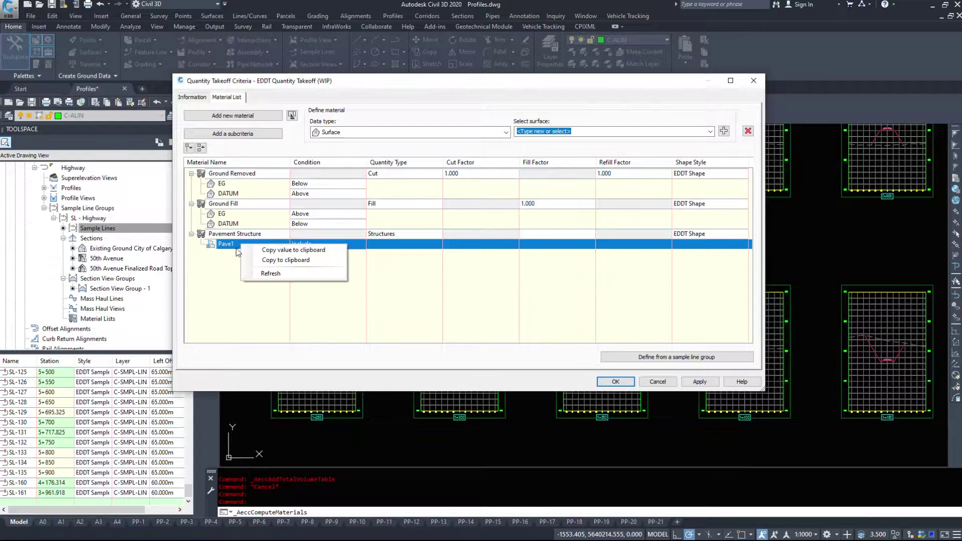
left_click(423, 135)
left_click(391, 133)
left_click(253, 117)
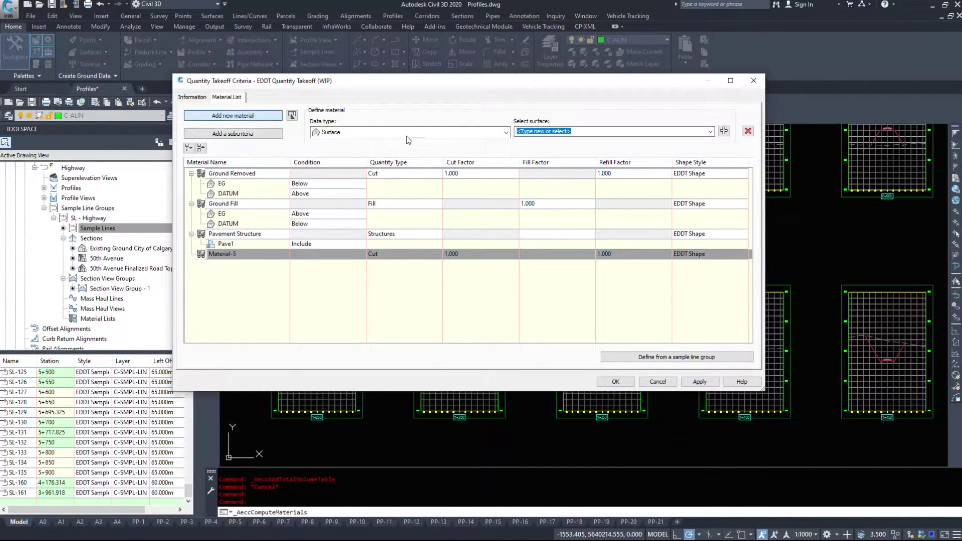
right_click(228, 257)
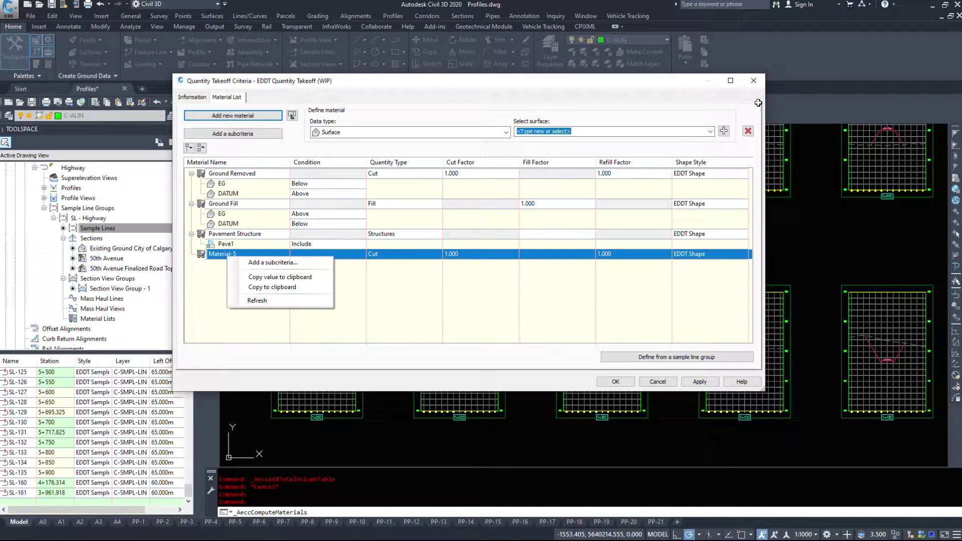
left_click(748, 131)
Set the data type to Corridor Shape and add Pave2 to the Pavement Structure material.
left_click(226, 244)
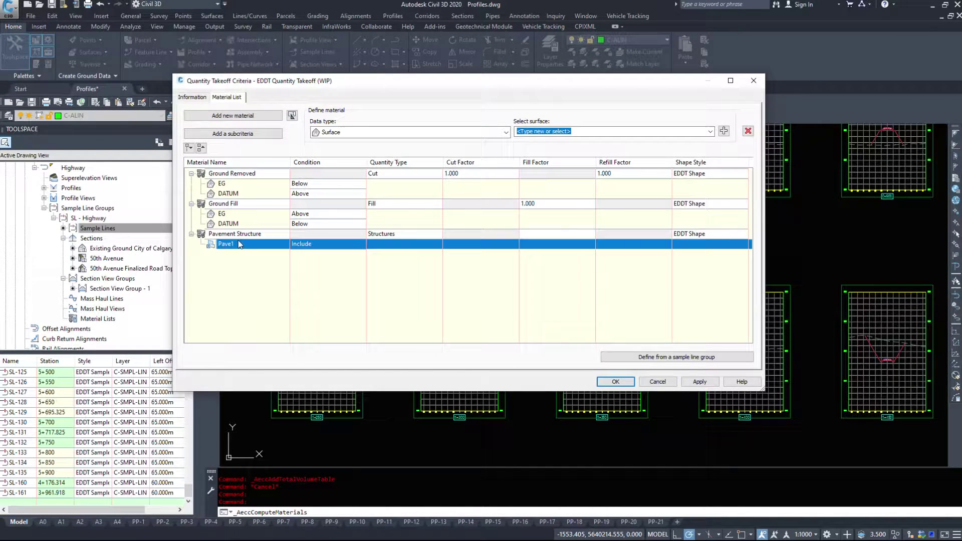
right_click(233, 248)
right_click(241, 244)
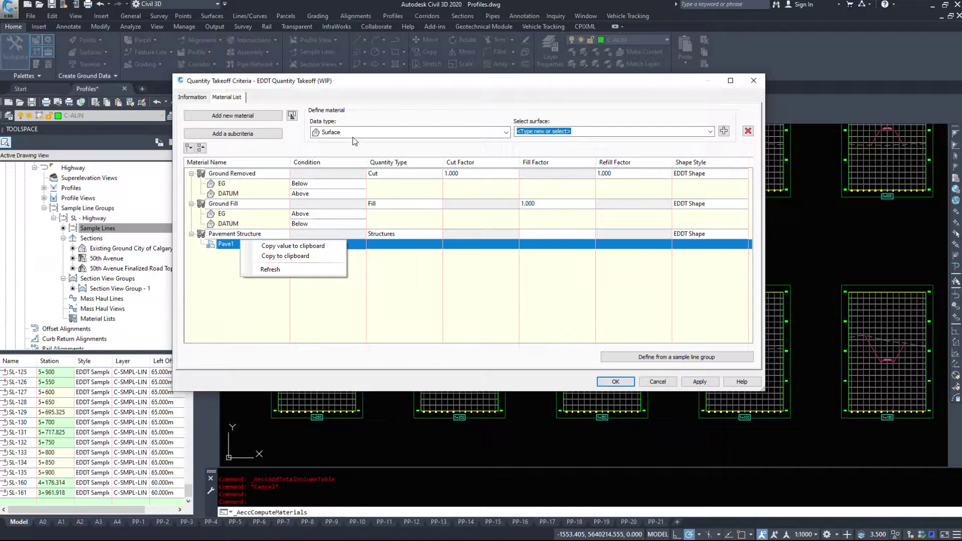
left_click(360, 134)
left_click(428, 134)
left_click(441, 134)
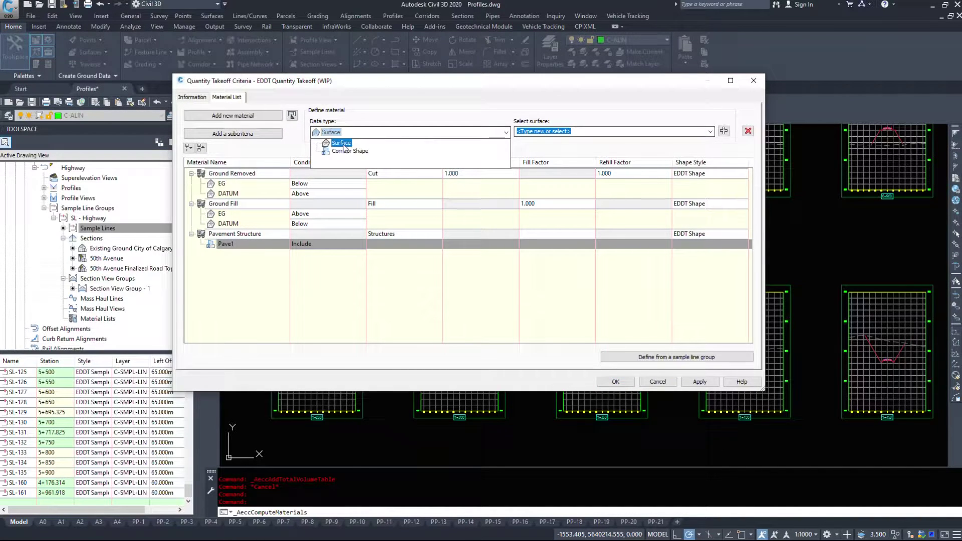
left_click(346, 151)
left_click(711, 131)
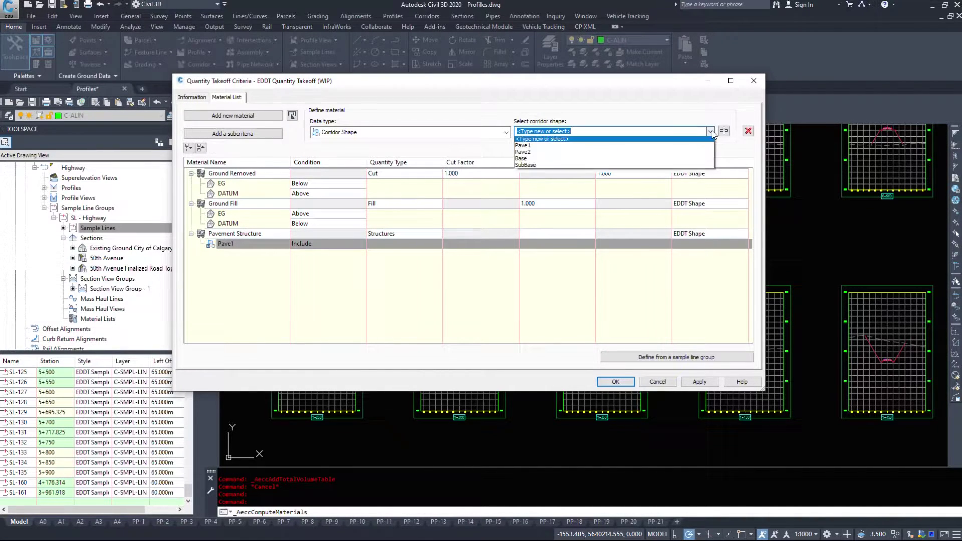
left_click(524, 152)
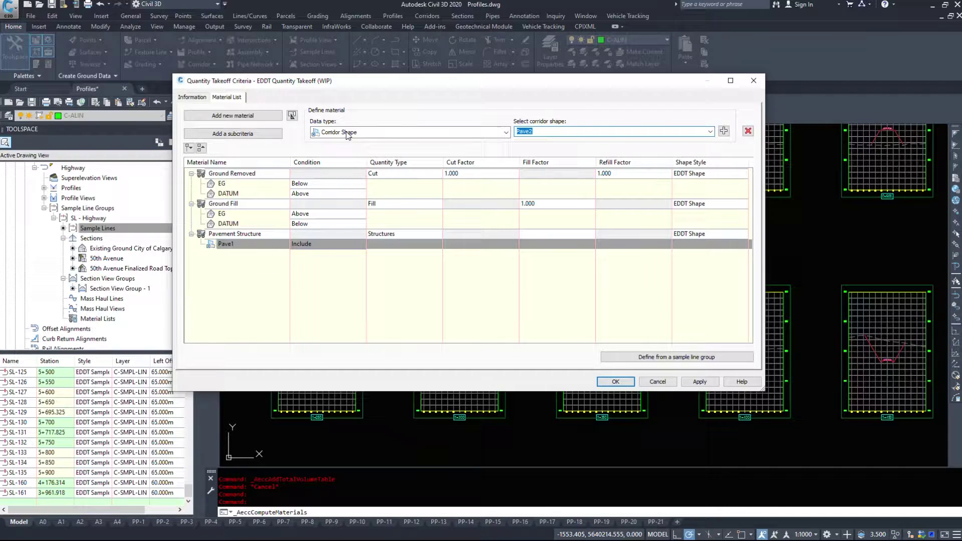
left_click(723, 131)
Add the Base and SubBase corridor shapes to the Pavement Structure material and accept the edited criteria.
left_click(585, 131)
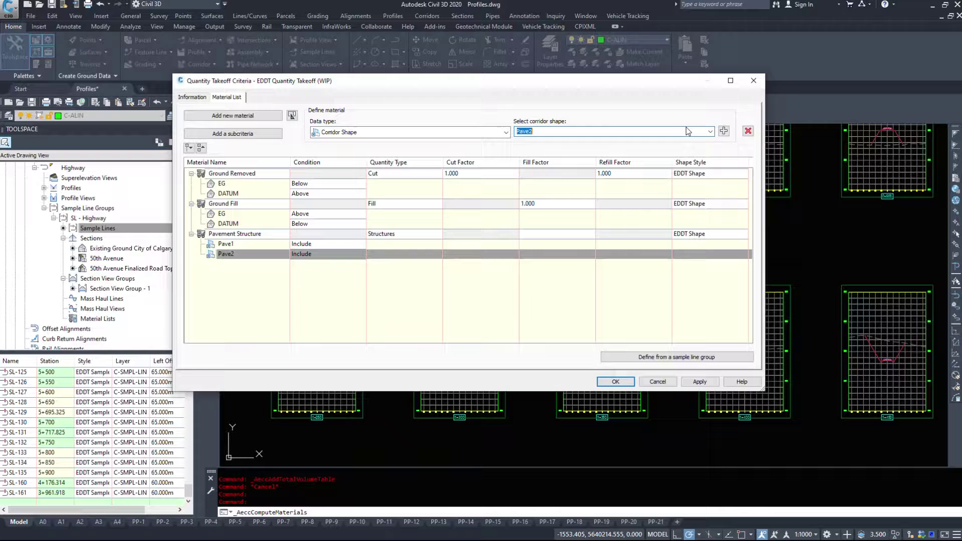
left_click(710, 131)
left_click(581, 161)
left_click(723, 131)
left_click(699, 131)
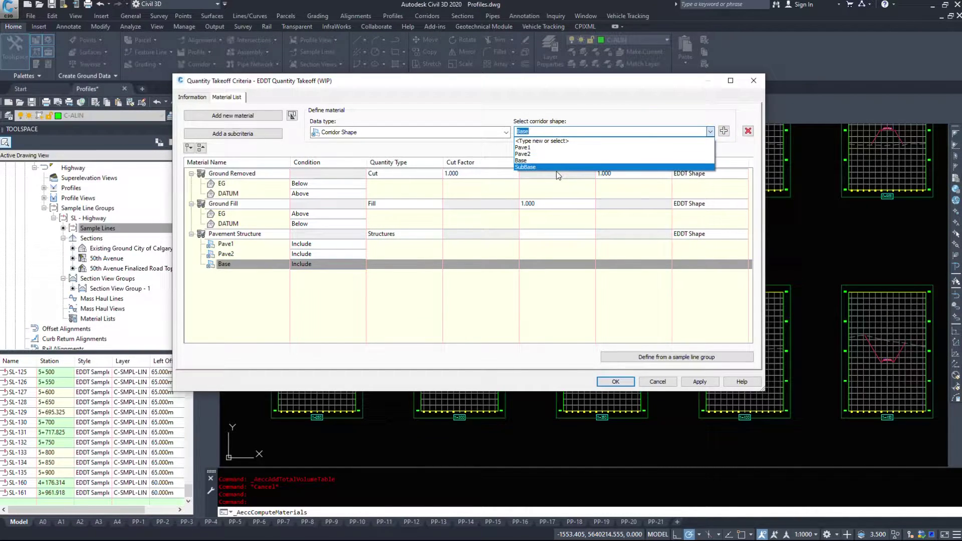
left_click(558, 173)
left_click(723, 132)
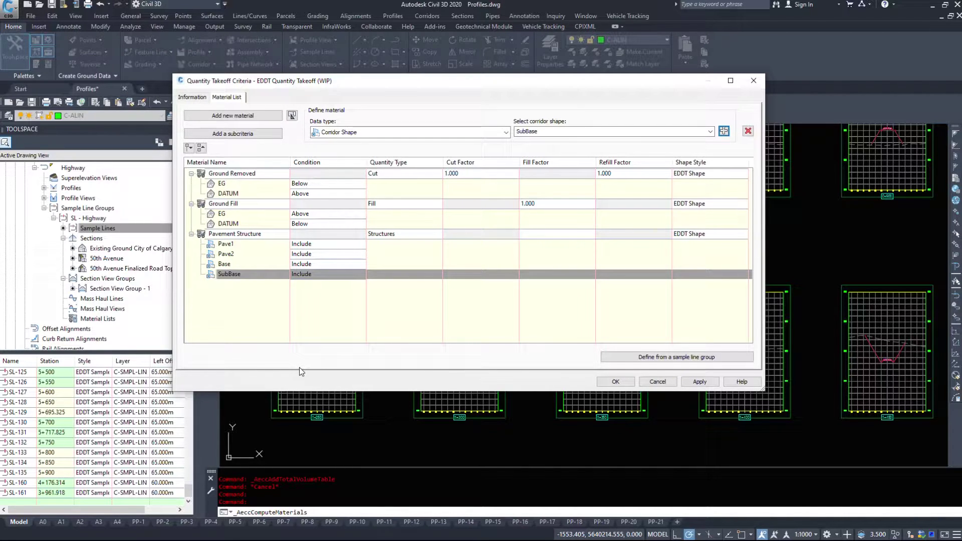
left_click(618, 382)
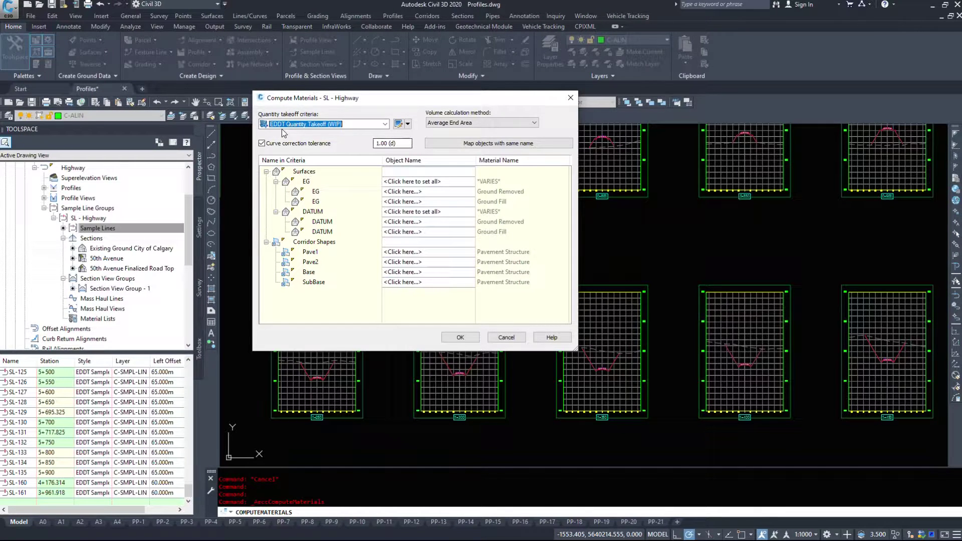
With Average End Area as the volume method, map all EG surfaces to Existing Ground City of Calgary and all DATUM surfaces to 50th Avenue Finalized Road Top.
left_click(464, 125)
left_click(463, 132)
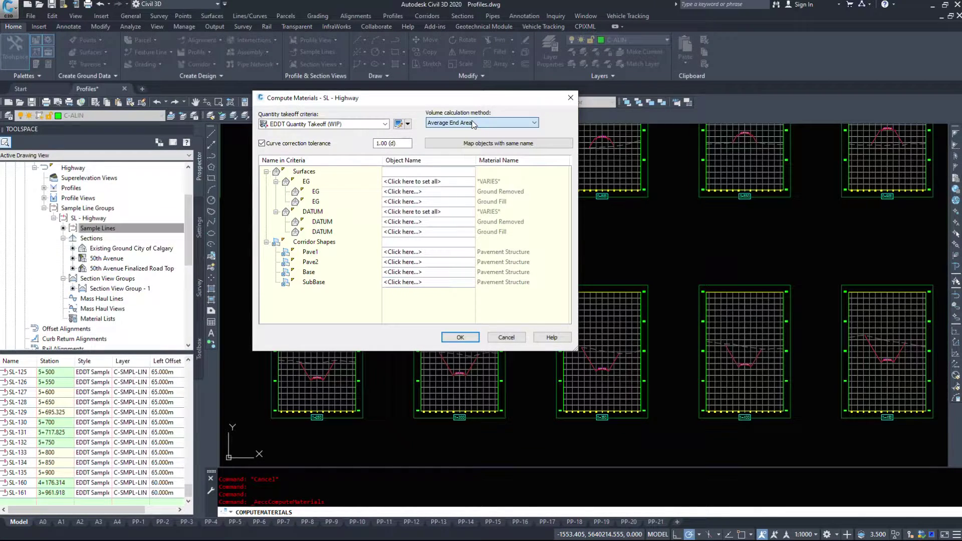
left_click(464, 144)
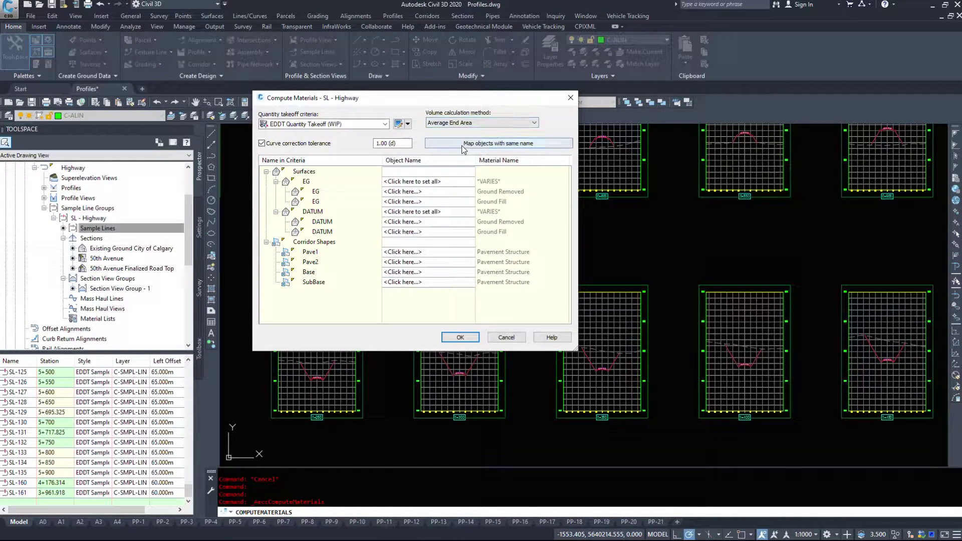
left_click(424, 182)
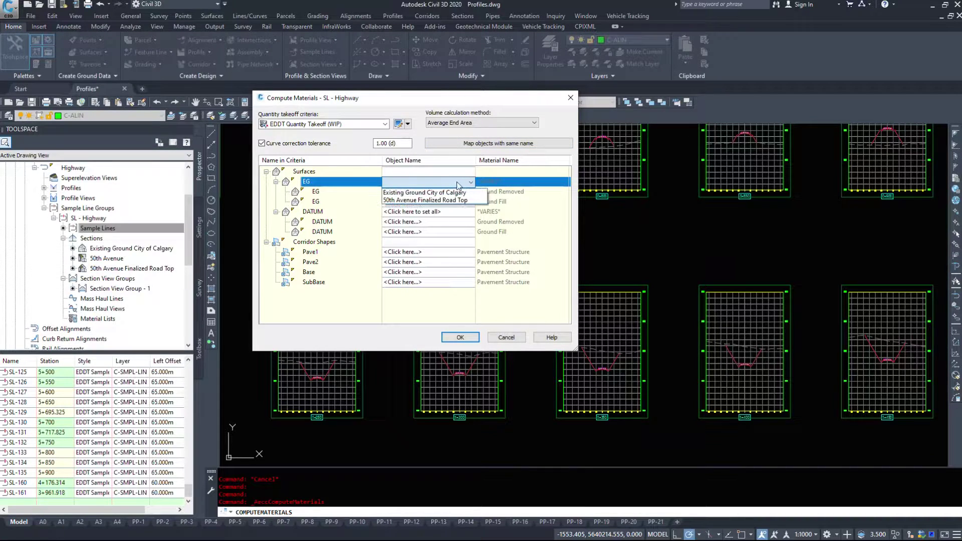
left_click(426, 193)
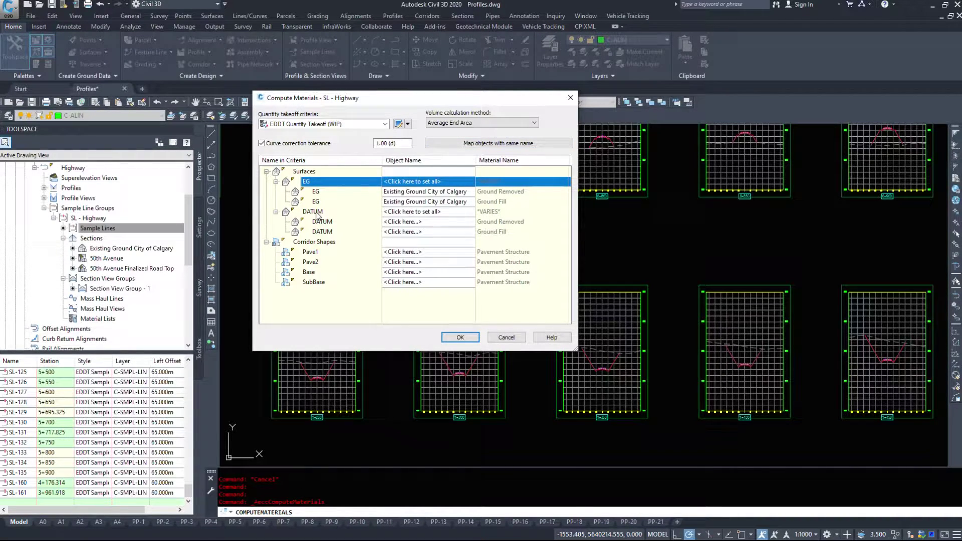
left_click(414, 212)
left_click(408, 227)
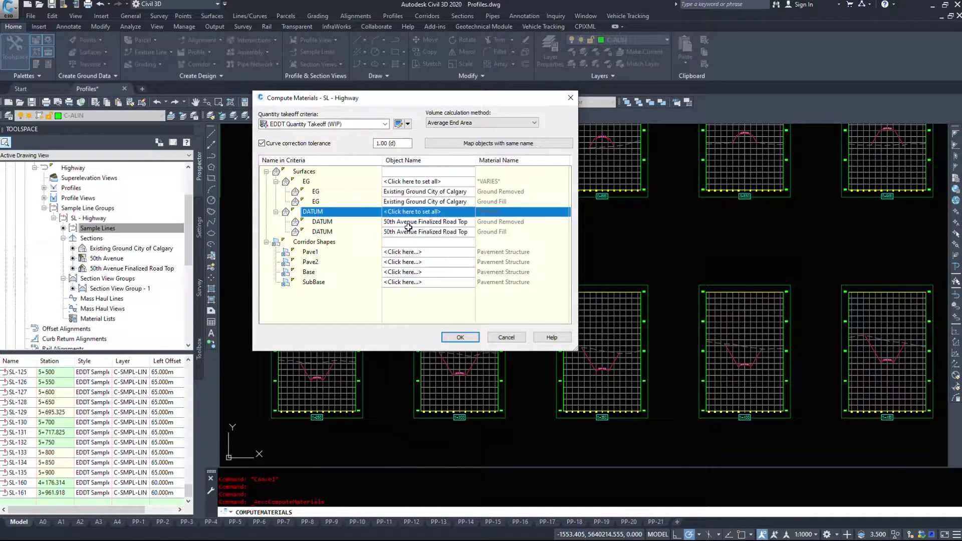
Map Pave1, Pave2, Base and SubBase to the matching 50th Avenue corridor shapes and compute the materials.
left_click(410, 252)
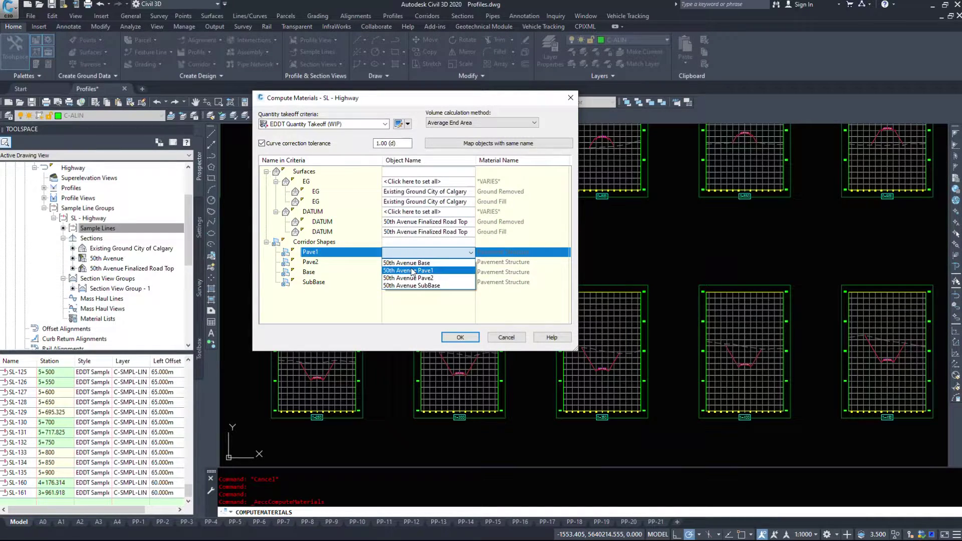
left_click(412, 271)
left_click(399, 262)
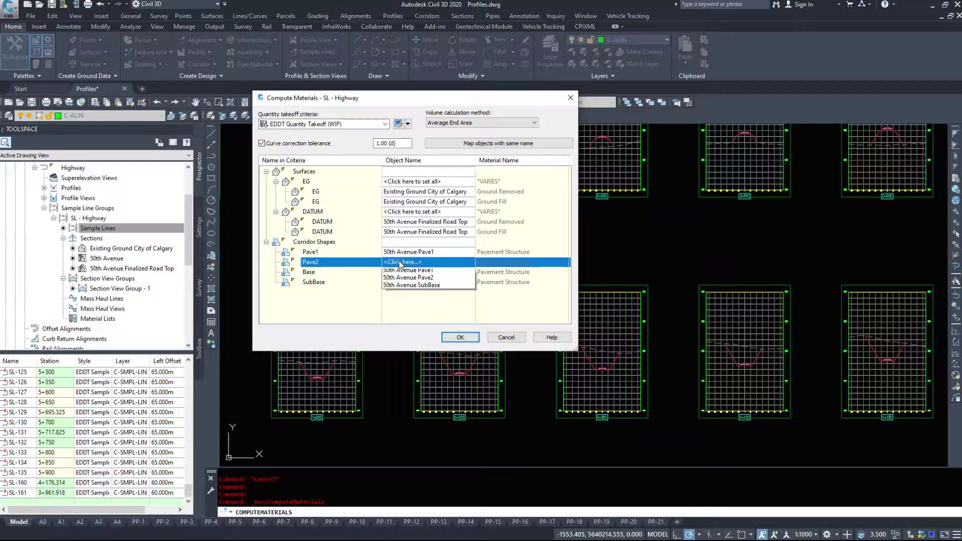
left_click(403, 287)
left_click(402, 283)
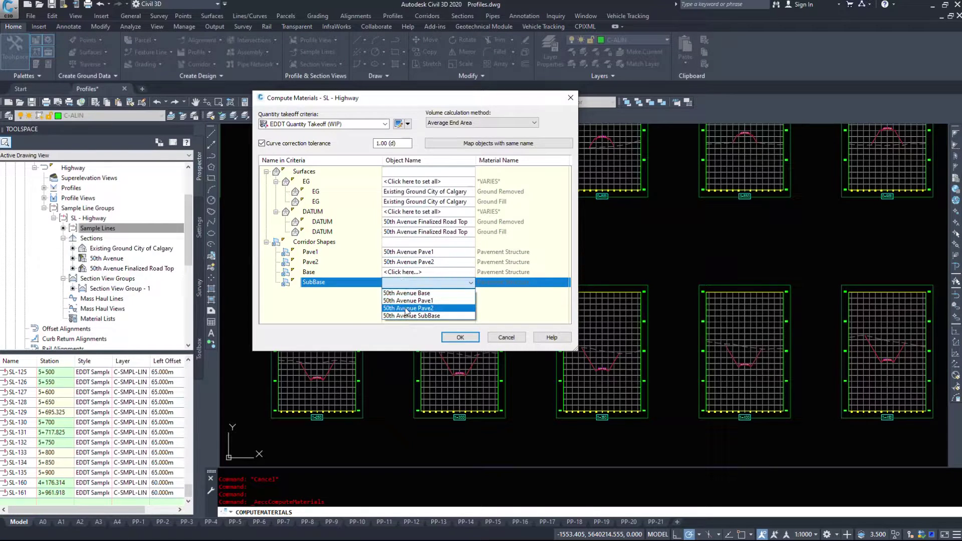
left_click(408, 313)
left_click(403, 272)
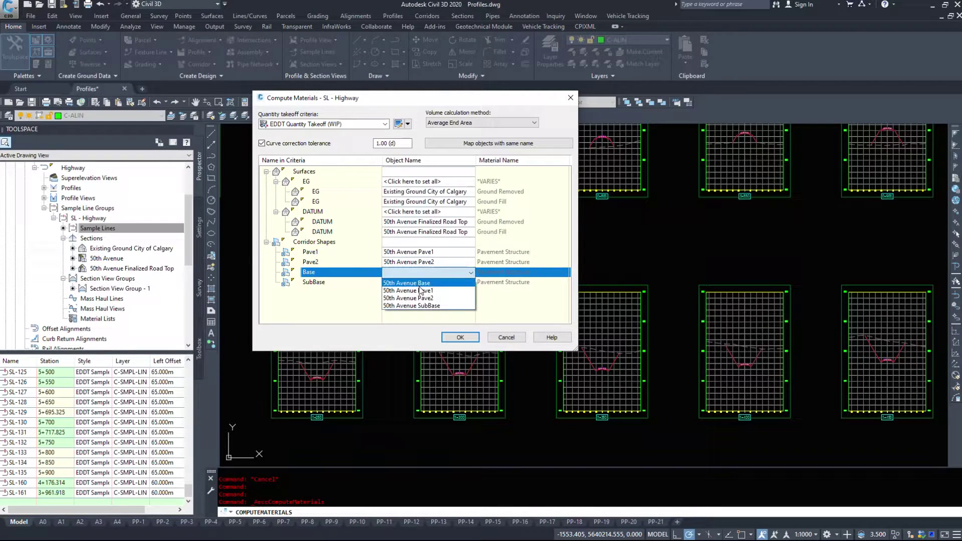
left_click(420, 297)
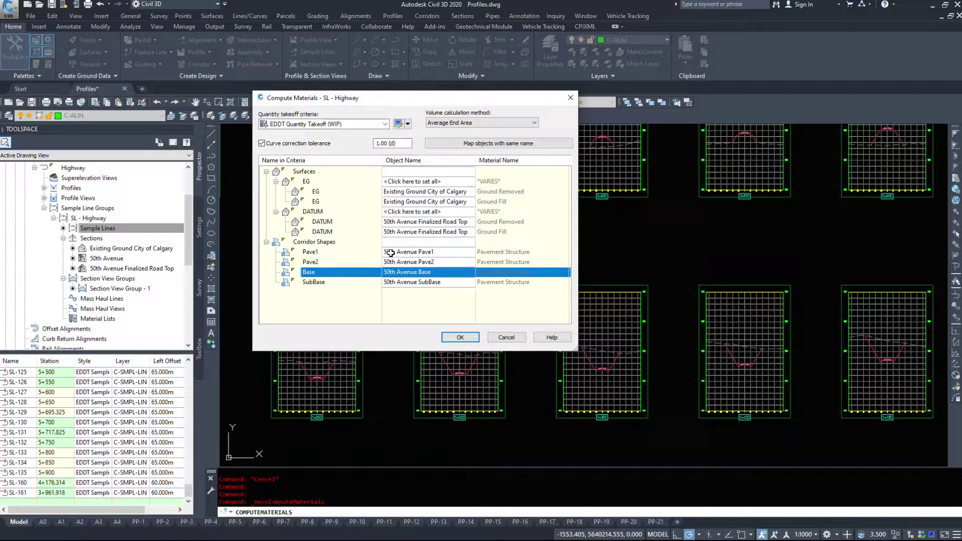
left_click(460, 337)
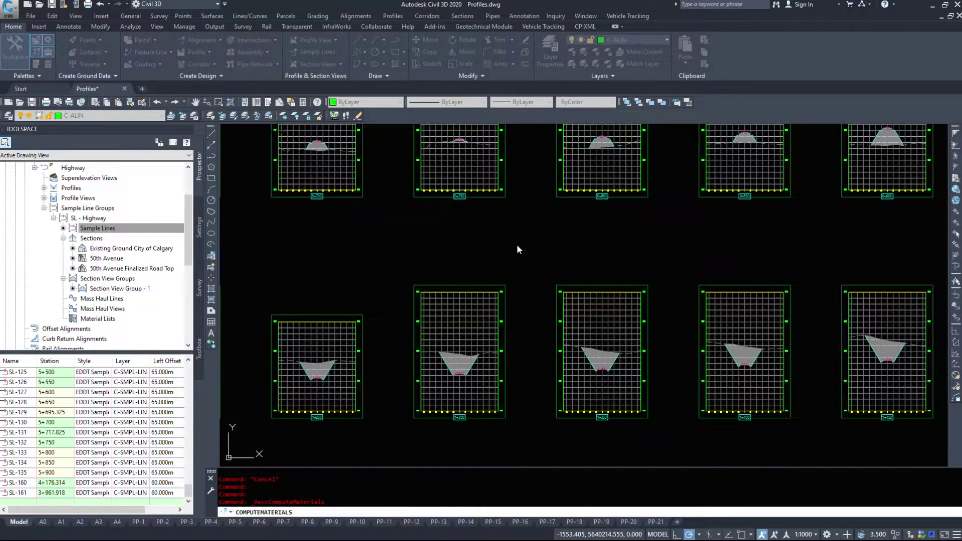
left_click(499, 226)
left_click(608, 230)
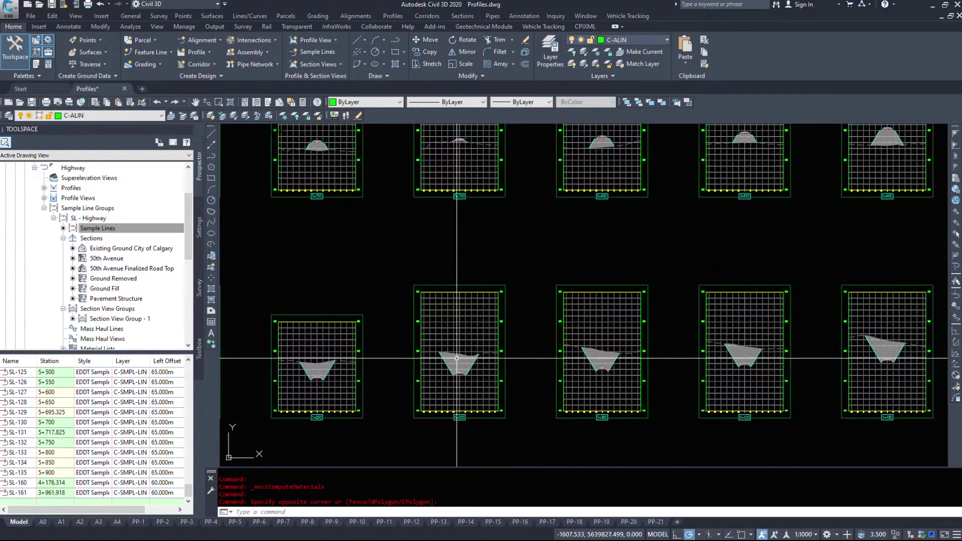
scroll(457, 358, "up", 6)
left_click(529, 315)
key("Escape")
scroll(529, 314, "down", 6)
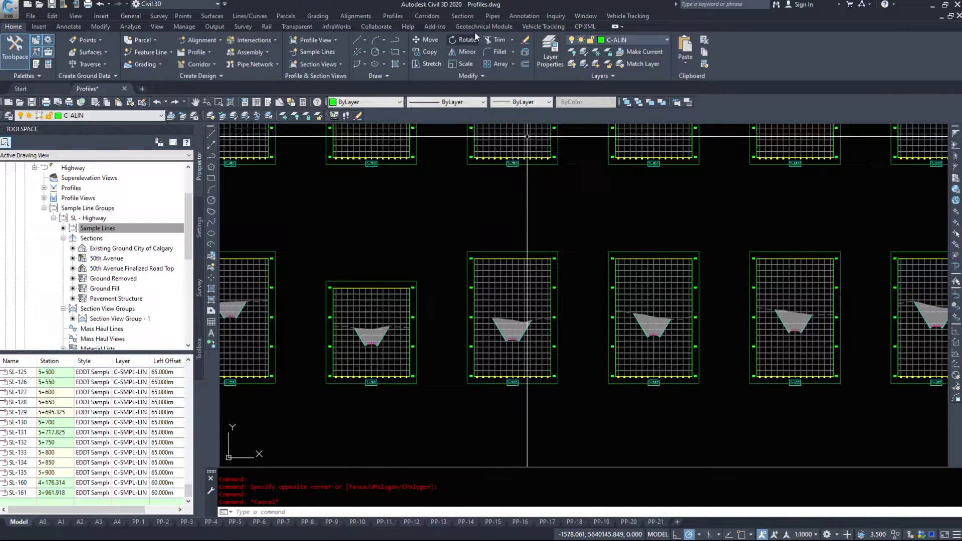
Open the material list of the Highway alignment's SL - Highway group for editing and expand its materials.
left_click(462, 16)
left_click(476, 94)
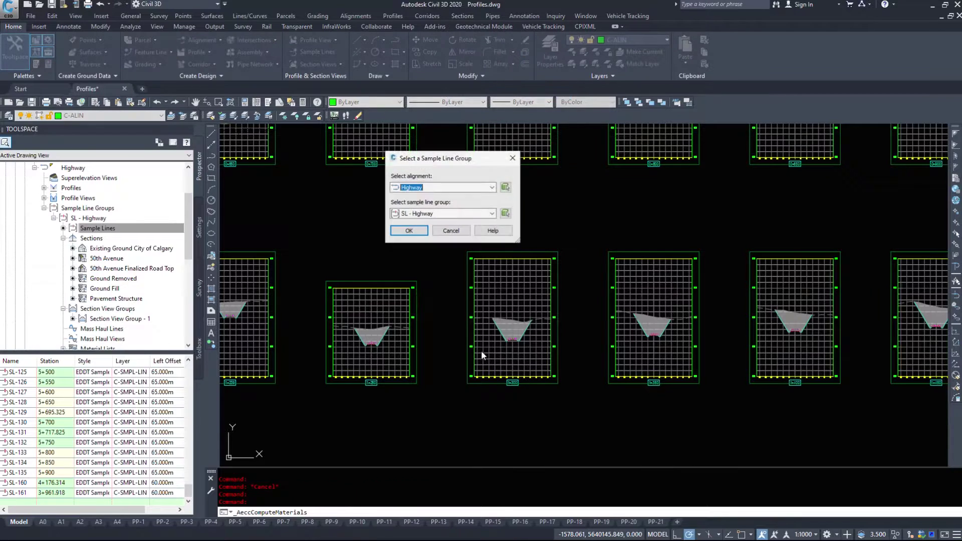
left_click(415, 231)
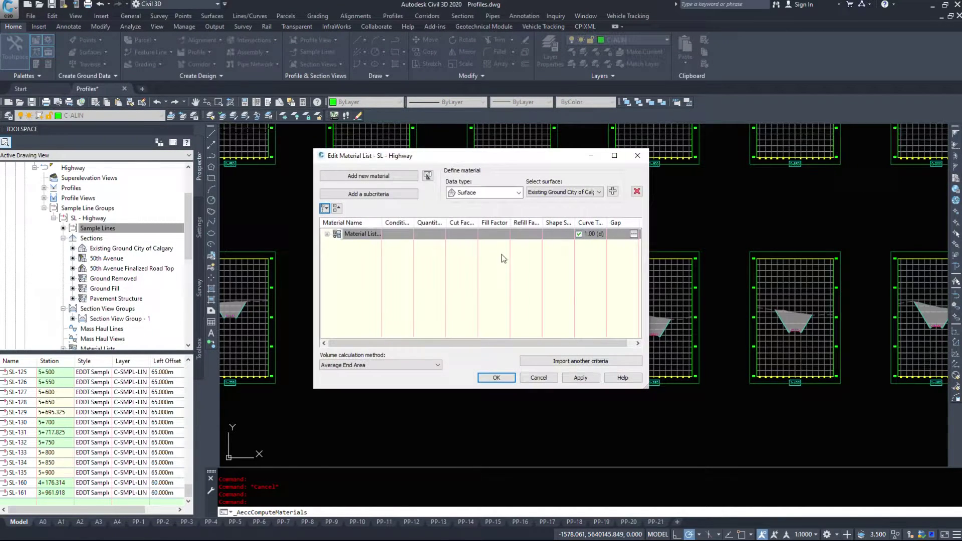
left_click(328, 235)
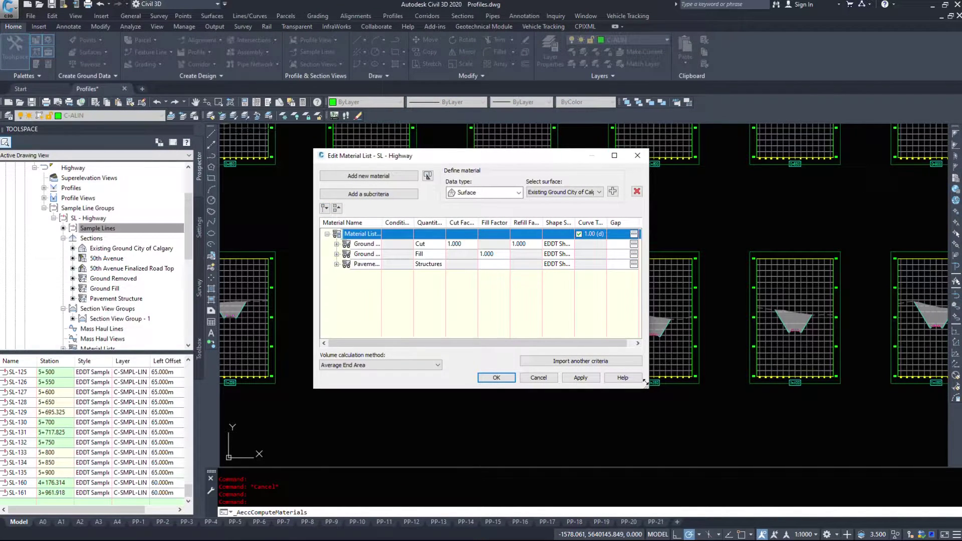
left_click_drag(646, 386, 856, 433)
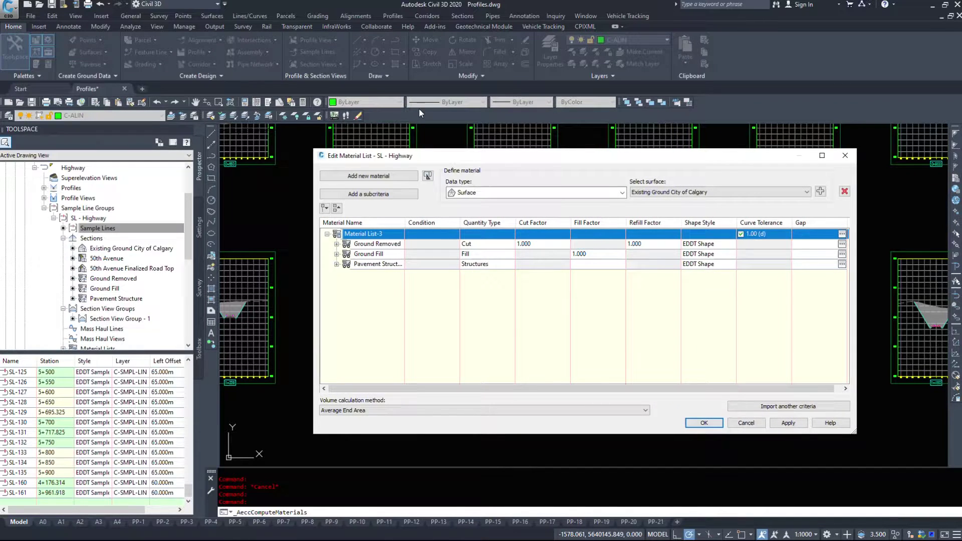
left_click_drag(394, 148, 240, 40)
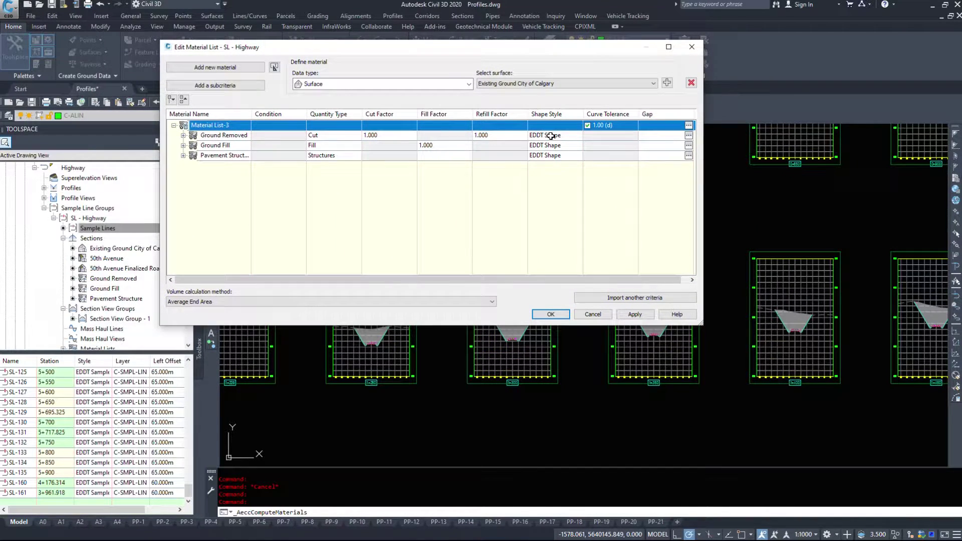
Set the shape style of the Ground Removed material to EDDT Cut.
left_click(573, 139)
left_click(549, 199)
left_click(521, 214)
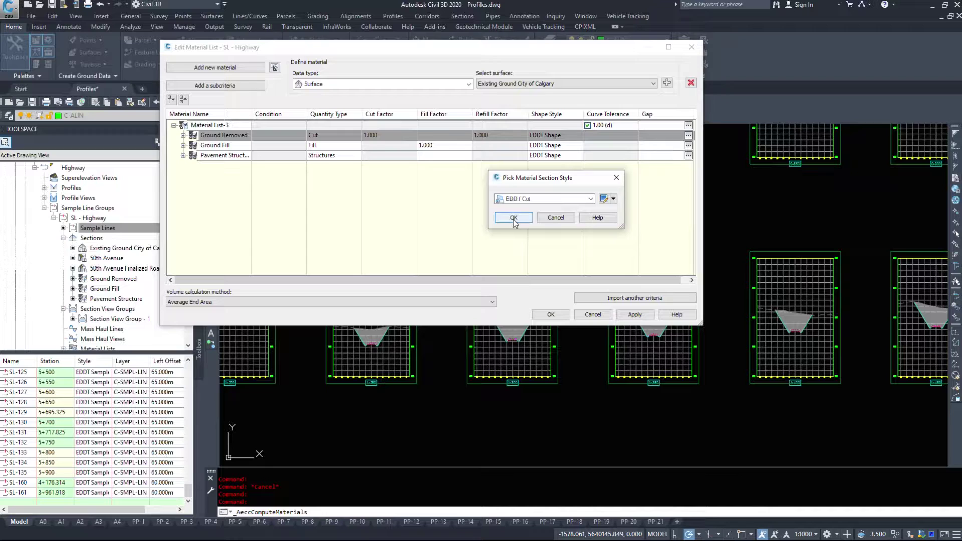
left_click(515, 217)
left_click(560, 152)
key("Escape")
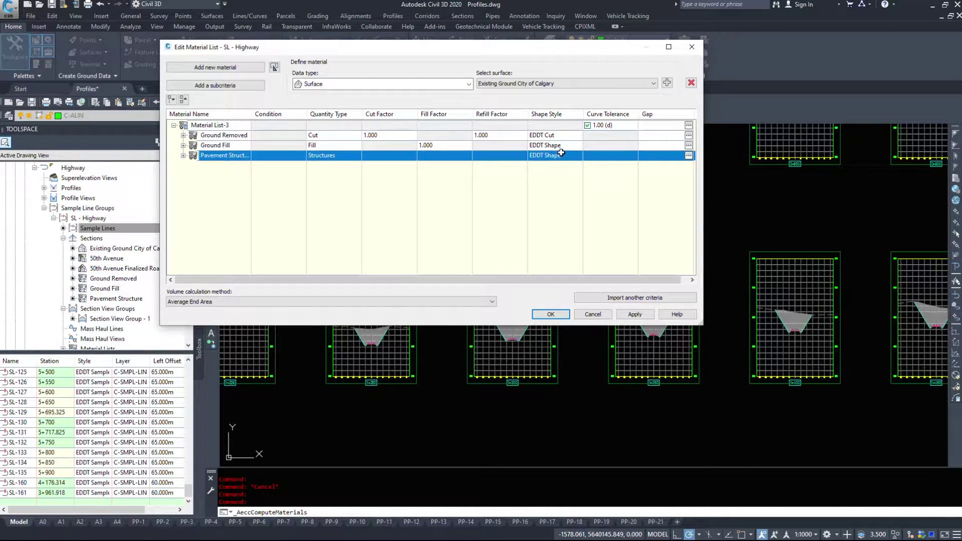
Set the shape style of the Ground Fill material to EDDT Fill and accept the edited material list.
left_click(559, 146)
left_click(547, 199)
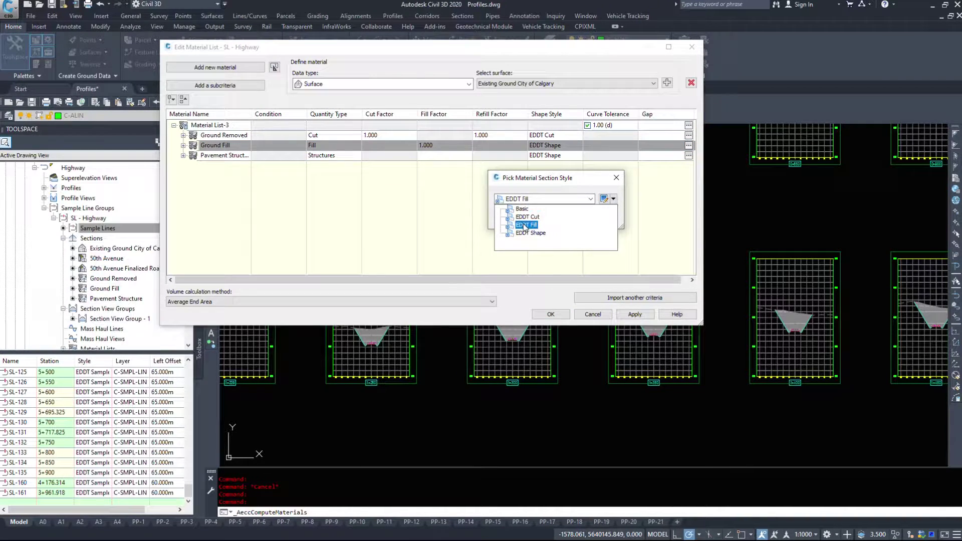
left_click(516, 221)
left_click(514, 217)
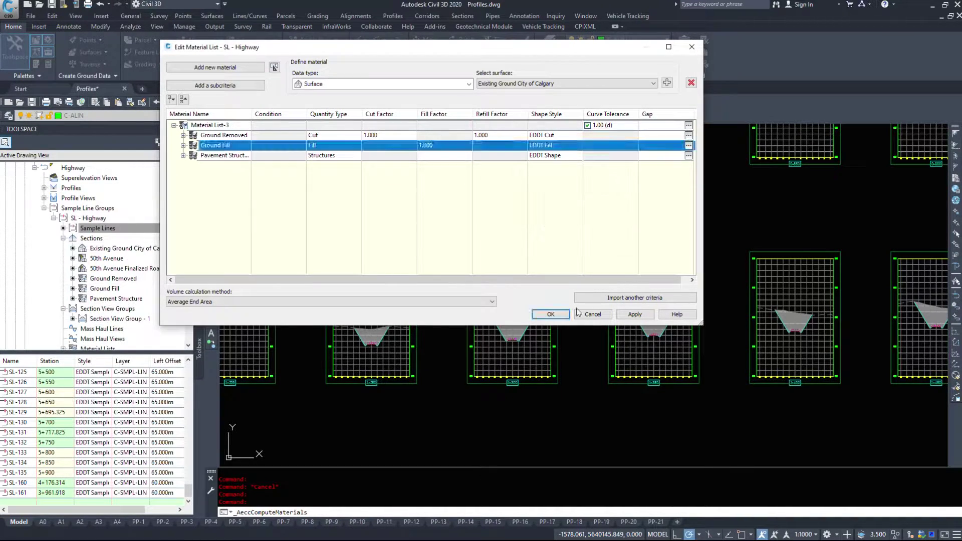
left_click(551, 314)
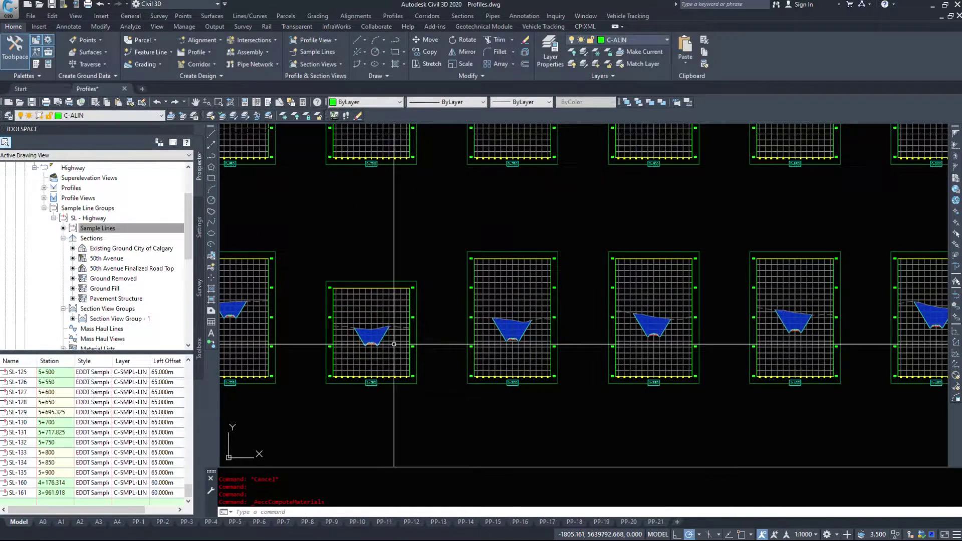
Examine the cut and fill shading across the section views of the SL - Highway group.
scroll(394, 345, "up", 6)
scroll(370, 366, "down", 10)
scroll(720, 377, "up", 9)
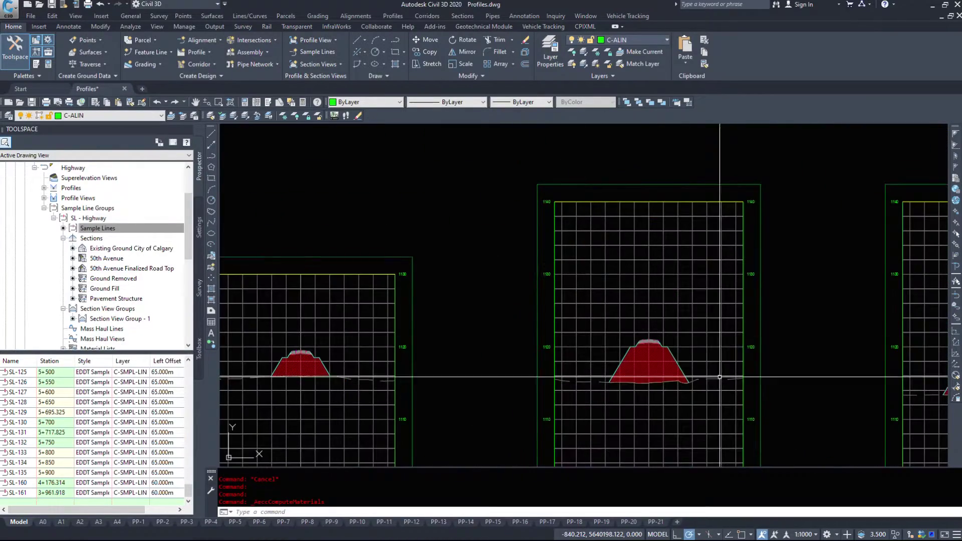
scroll(720, 376, "up", 2)
scroll(551, 226, "down", 8)
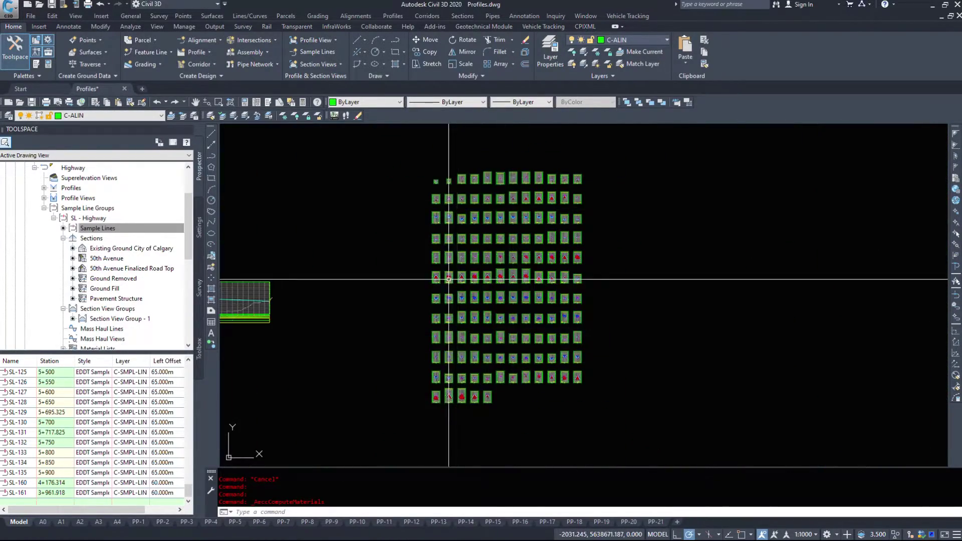
scroll(496, 254, "up", 6)
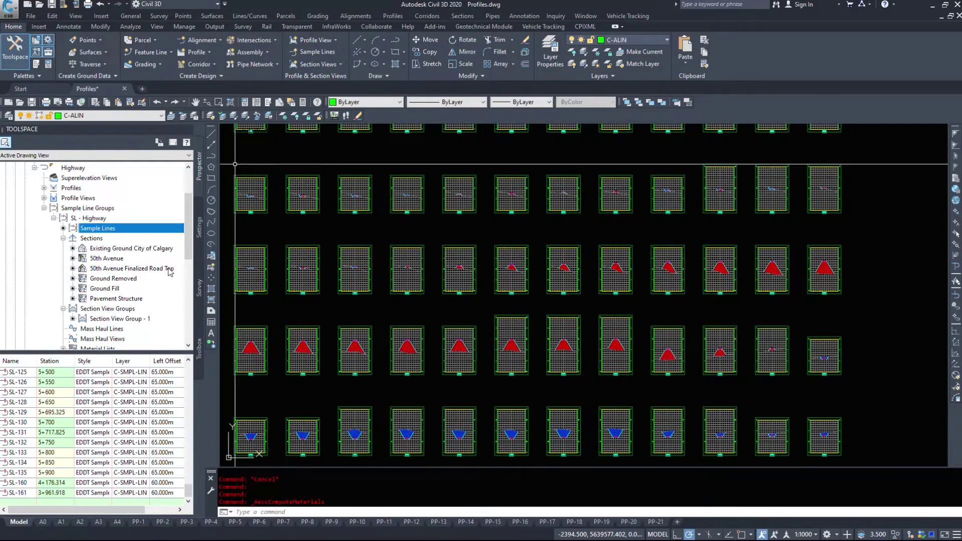
scroll(548, 327, "down", 4)
scroll(486, 243, "down", 3)
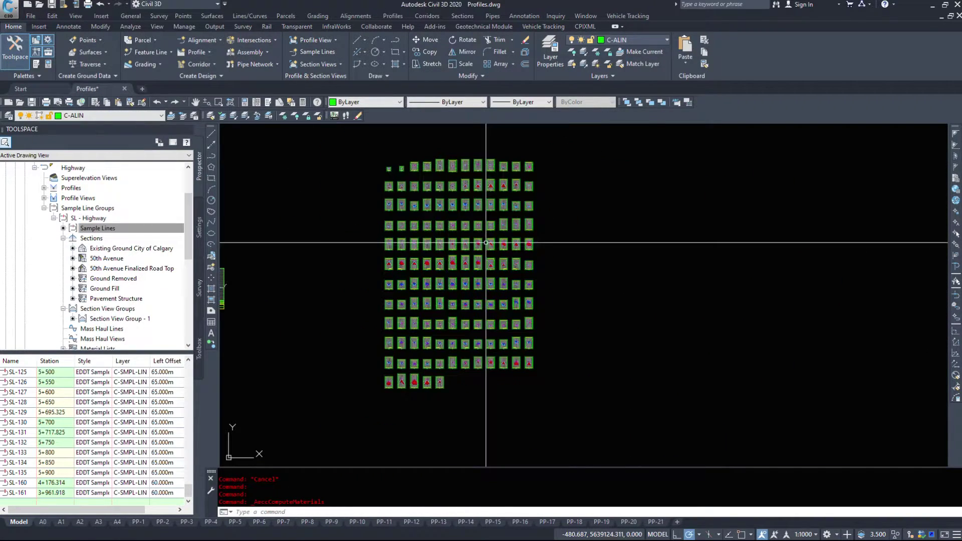
middle_click_drag(543, 228, 535, 253)
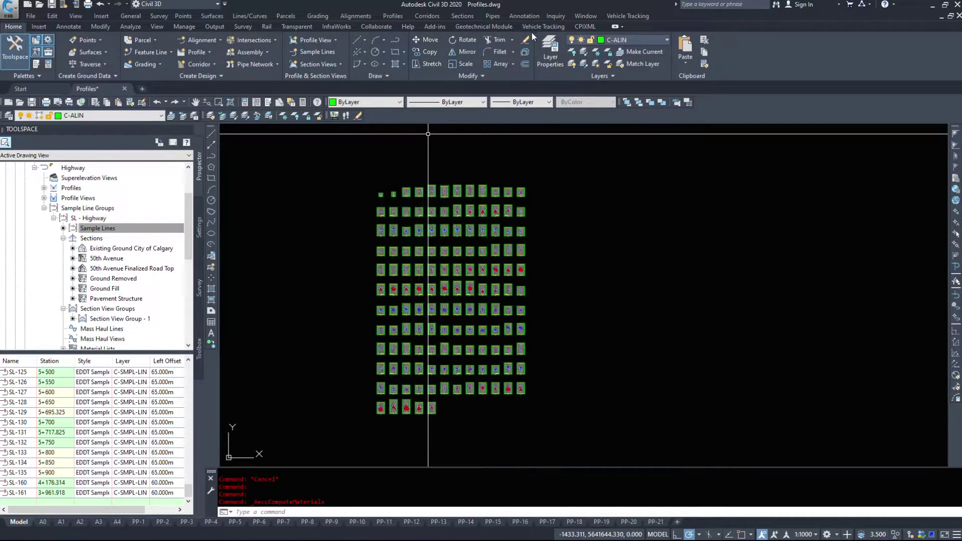
Start a mass haul diagram for alignment Highway and sample line group SL - Highway, naming the view Mass Haul Highway.
left_click(460, 16)
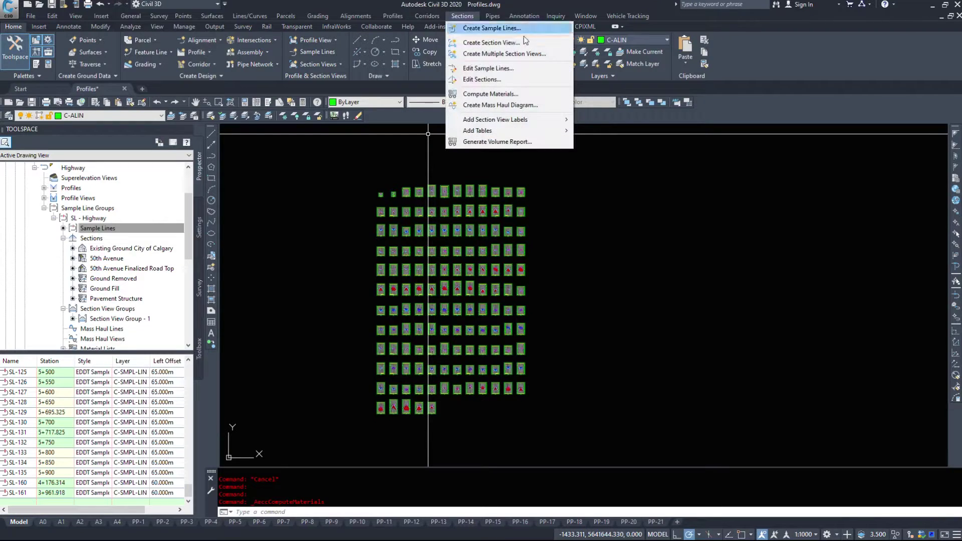
left_click(521, 105)
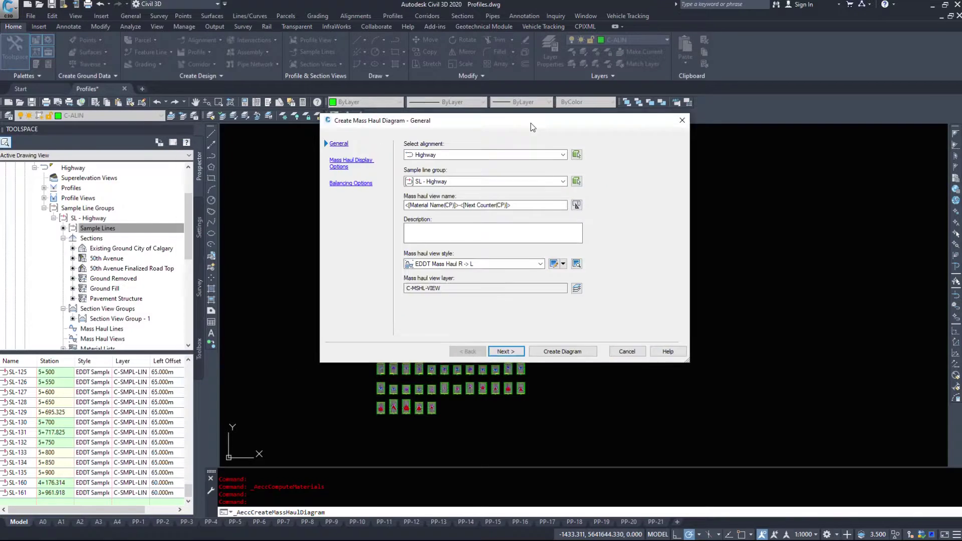
left_click_drag(531, 123, 534, 164)
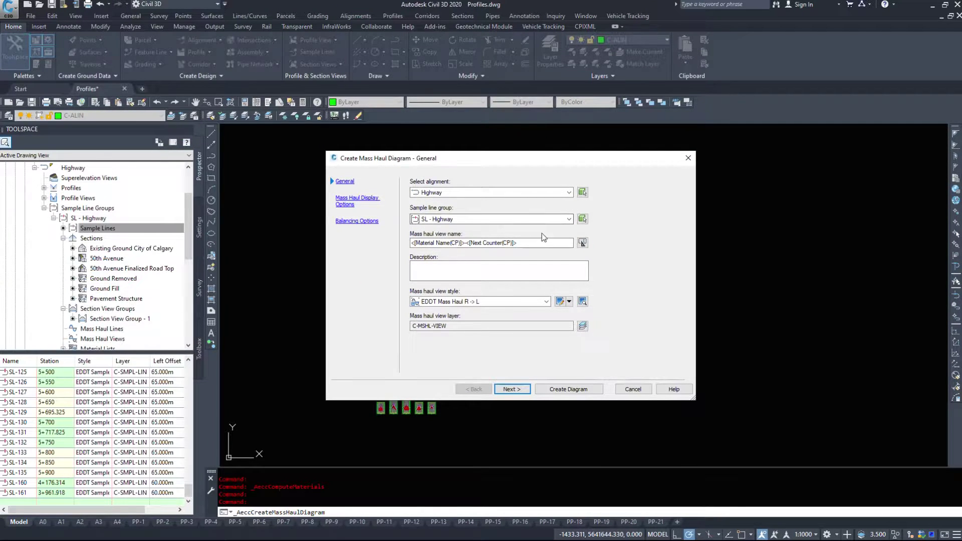
left_click(501, 192)
left_click(498, 191)
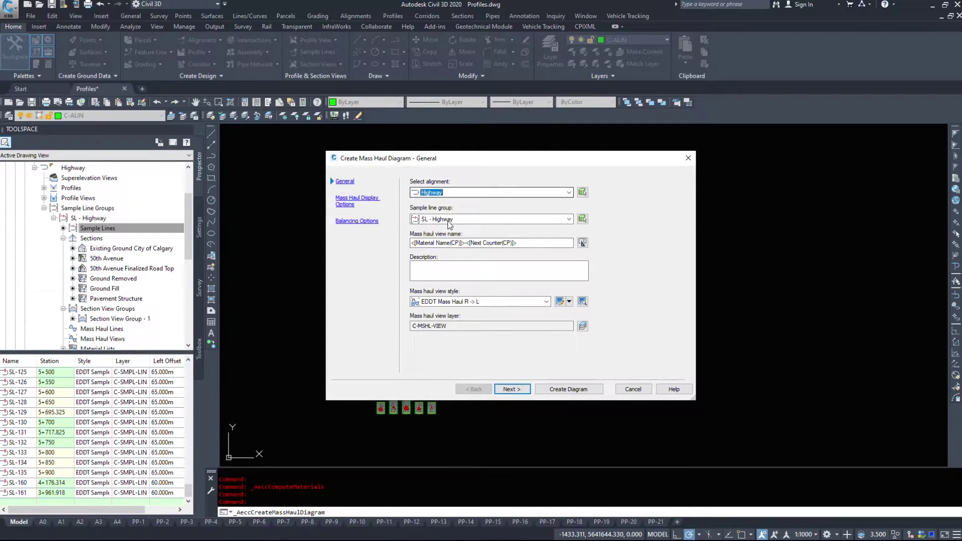
left_click(453, 220)
left_click(453, 221)
left_click_drag(543, 244, 113, 252)
type("Mass Haul Highway")
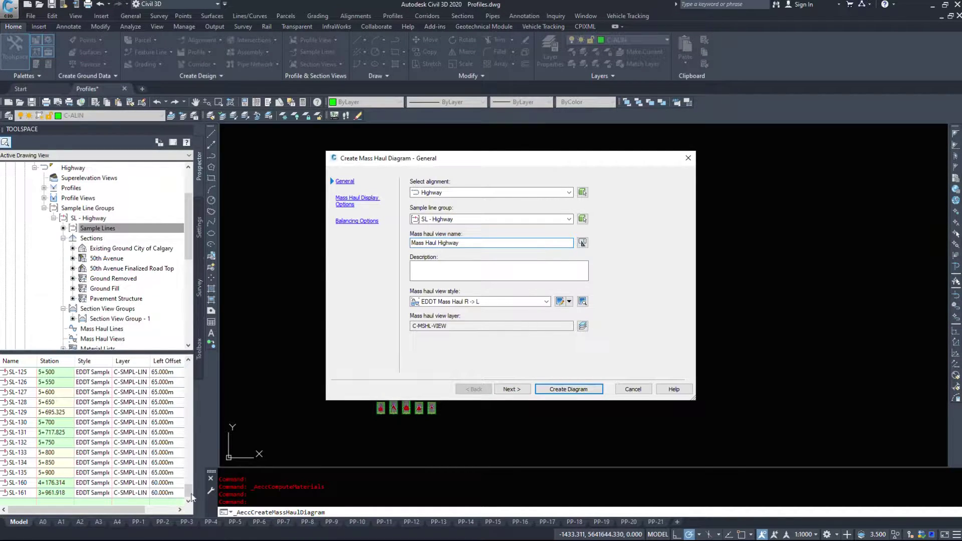
Set the mass haul view style to EDDT Mass Haul L -> R and proceed to the display options.
left_click(493, 301)
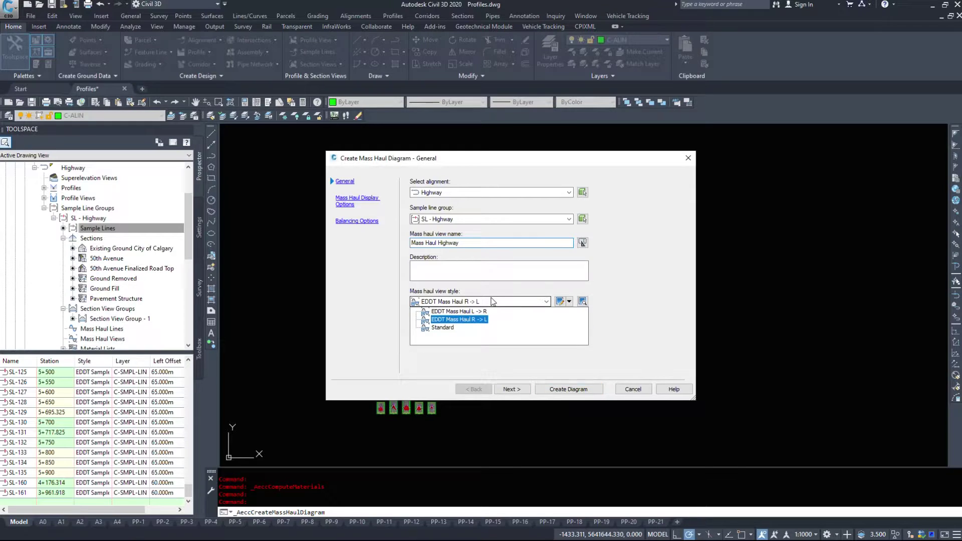
left_click(459, 311)
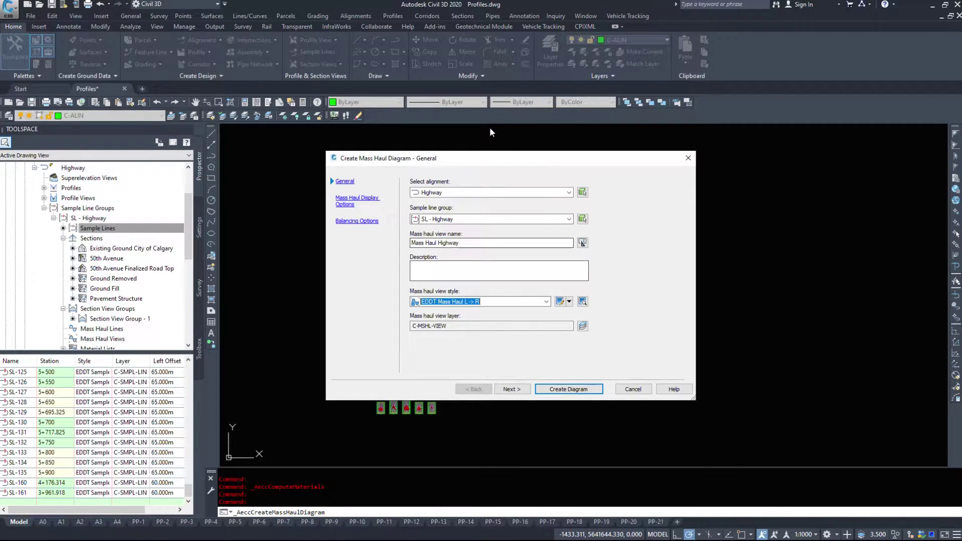
left_click(512, 389)
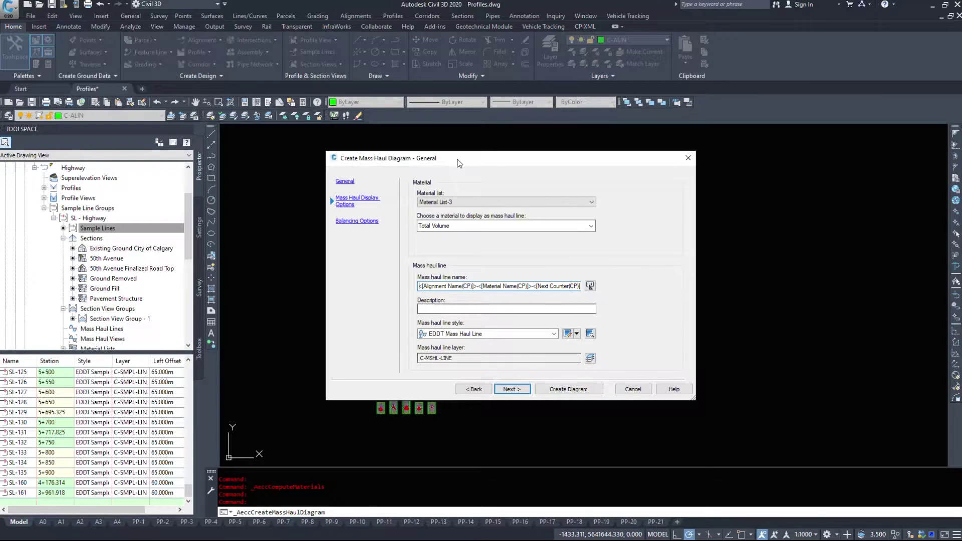
Choose Total Volume as the mass haul line material, create the diagram and place it beside the section views, below their last row.
left_click(460, 226)
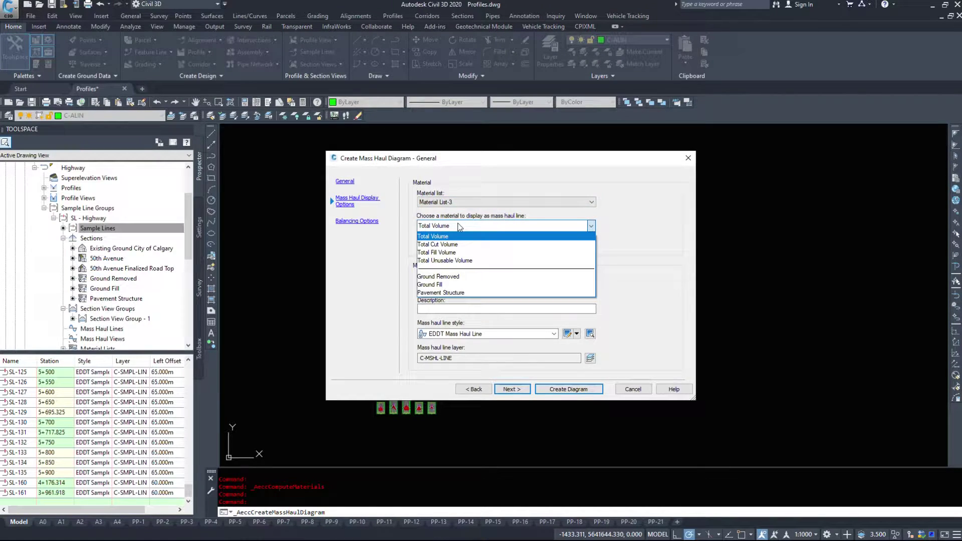
left_click(450, 236)
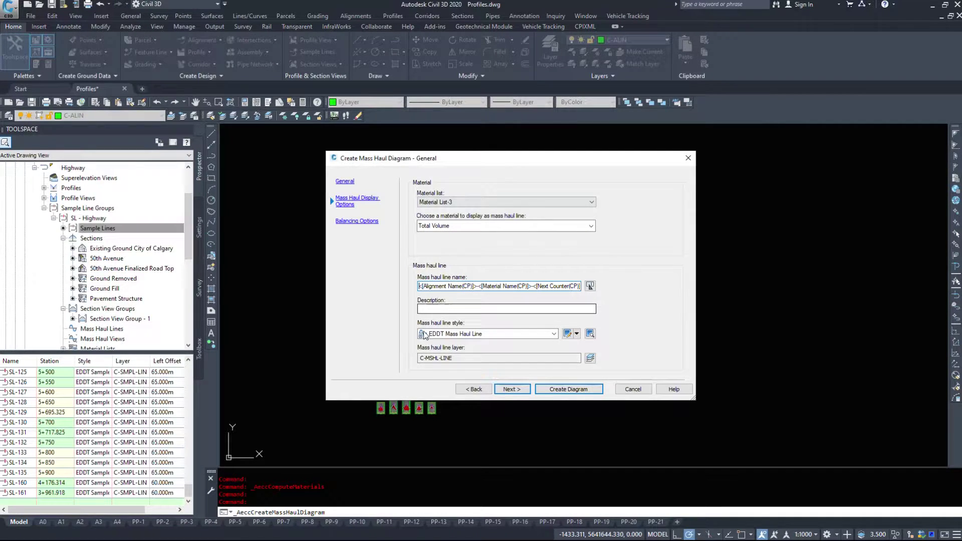
left_click(512, 389)
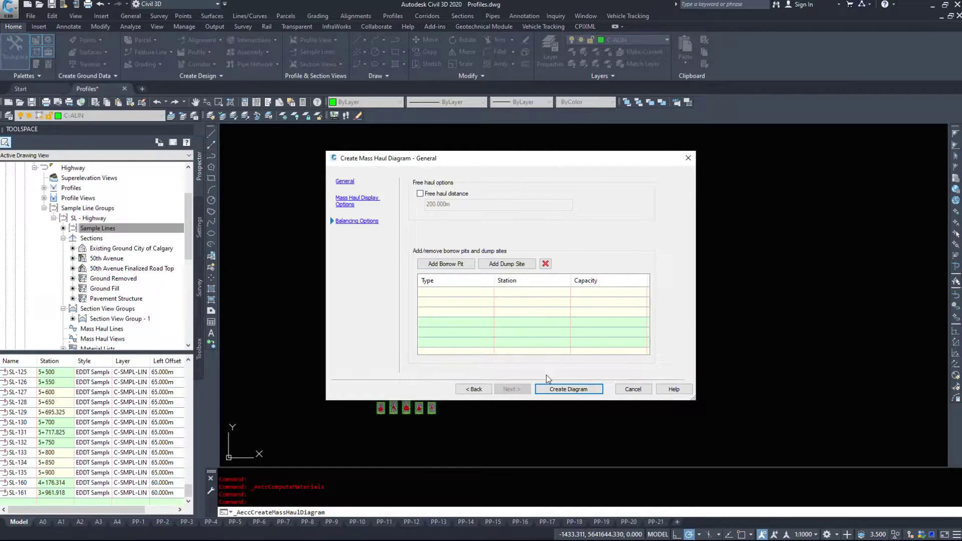
left_click(559, 389)
scroll(505, 390, "down", 5)
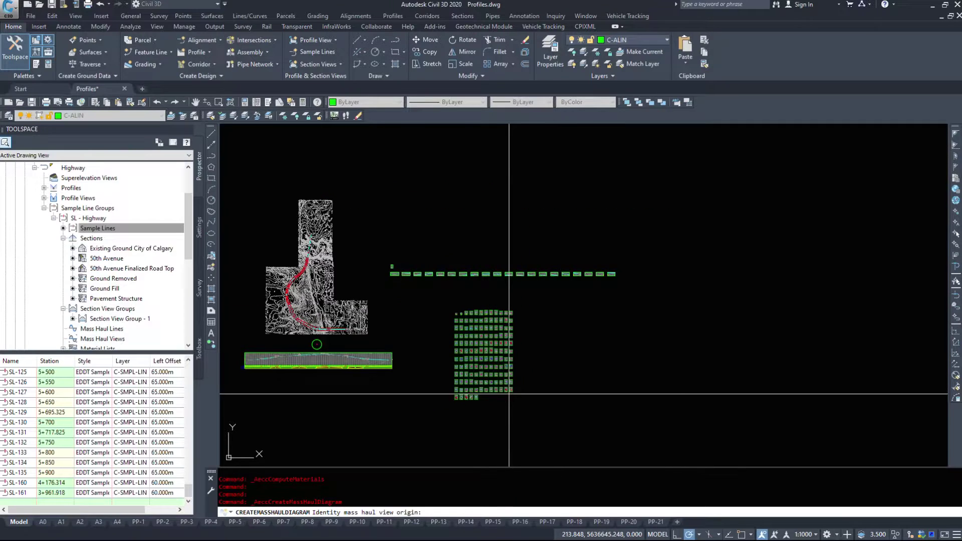
middle_click_drag(526, 441, 446, 329)
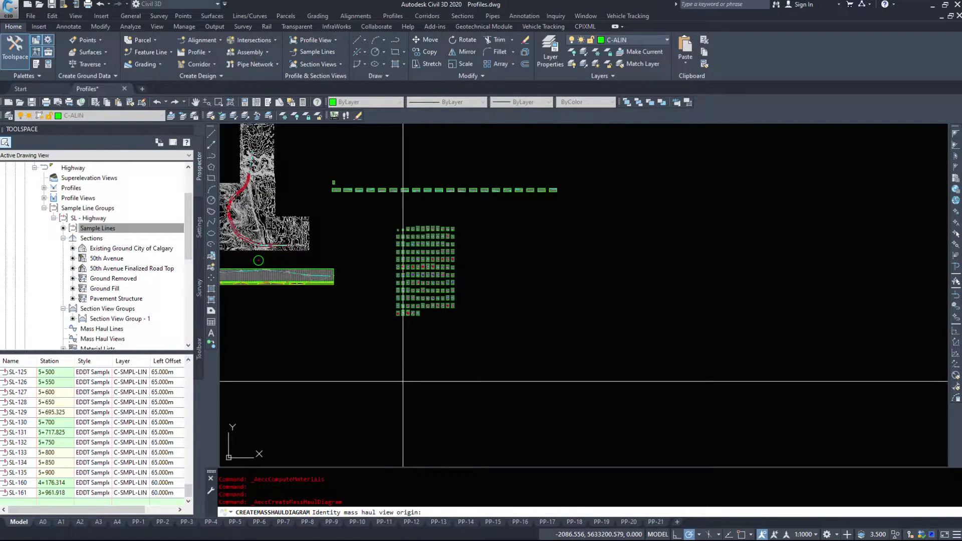
left_click(483, 345)
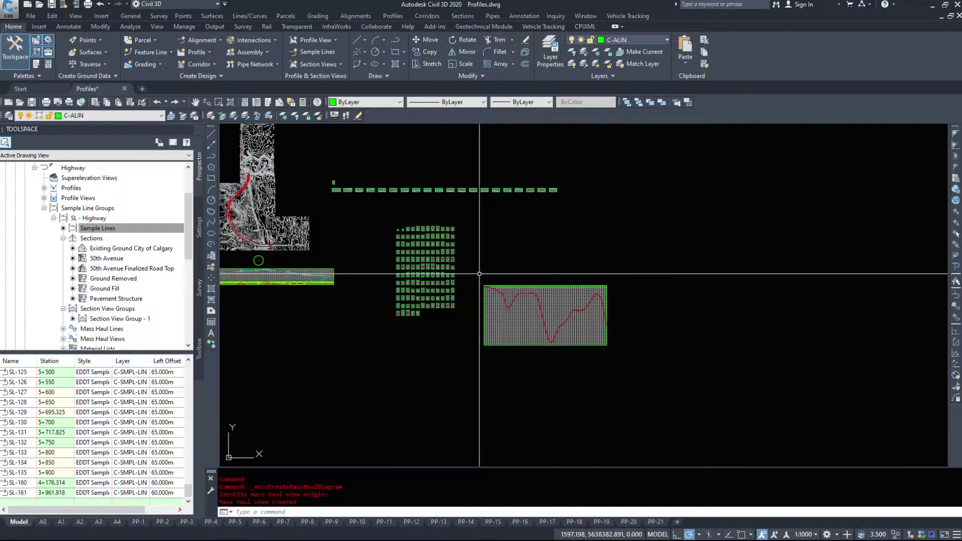
Examine the new mass haul diagram, following the haul line from its start to its end and reading the volume axis labels.
scroll(479, 273, "up", 2)
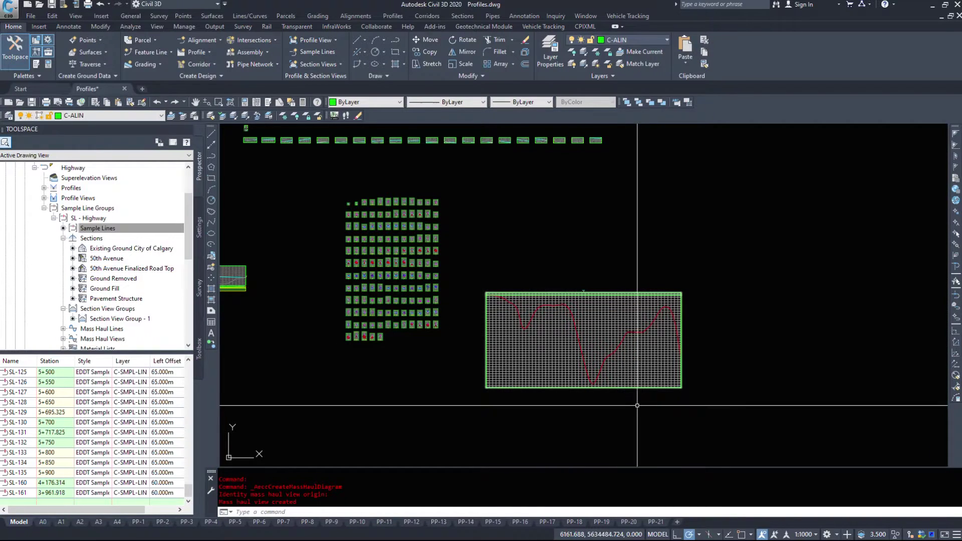
scroll(506, 314, "up", 3)
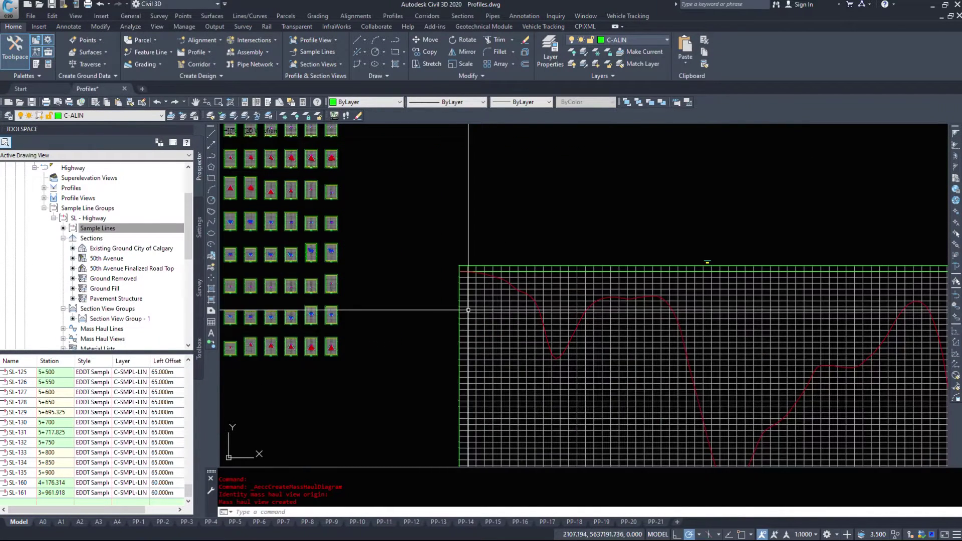
scroll(451, 255, "down", 2)
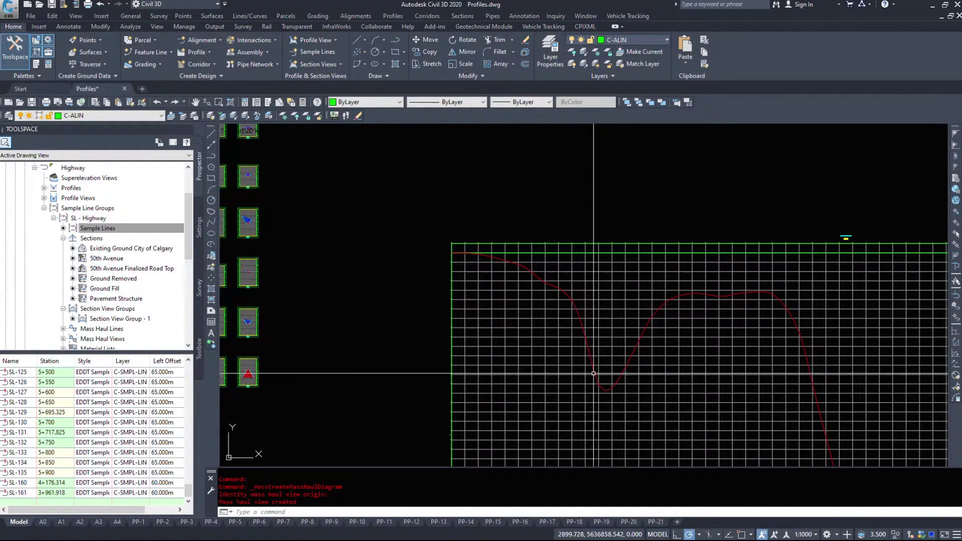
scroll(813, 337, "up", 3)
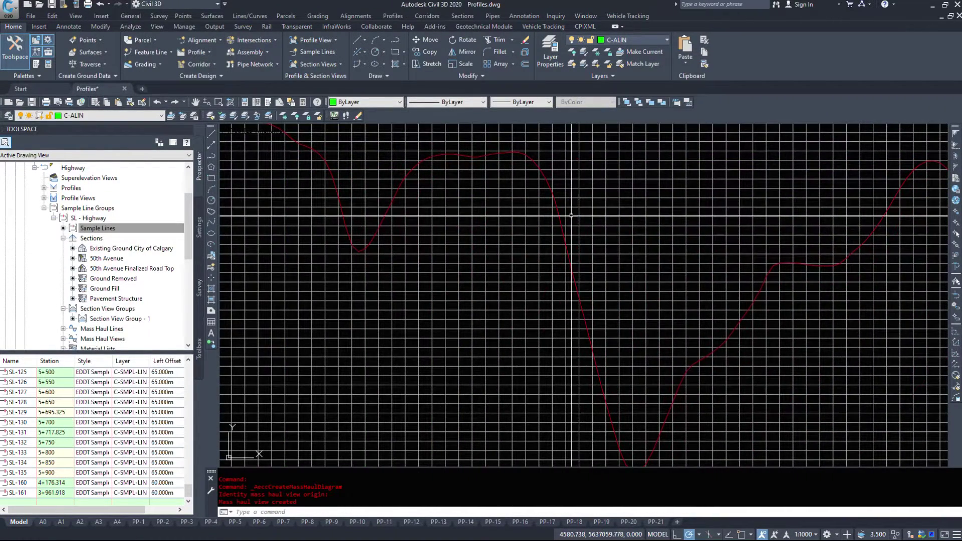
middle_click_drag(683, 350, 368, 401)
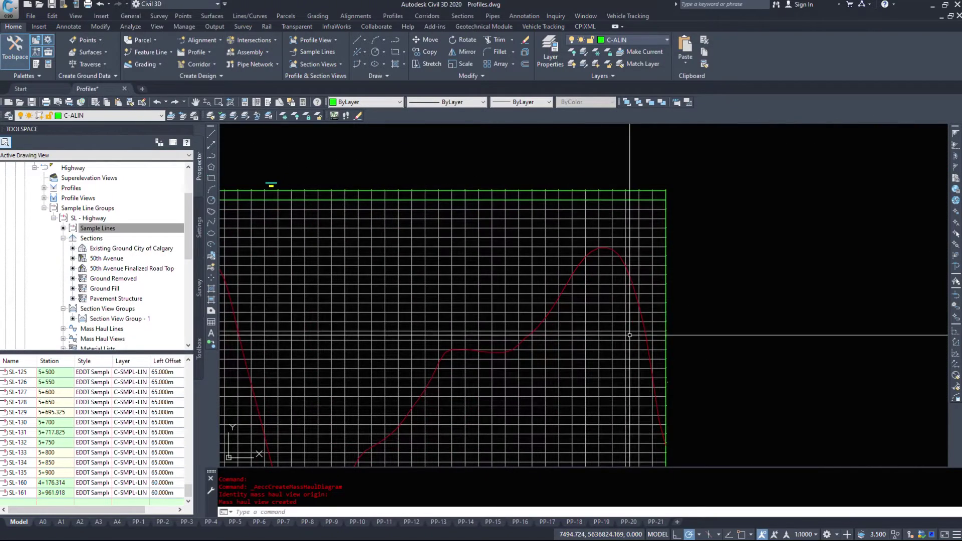
scroll(629, 335, "down", 3)
scroll(643, 381, "up", 6)
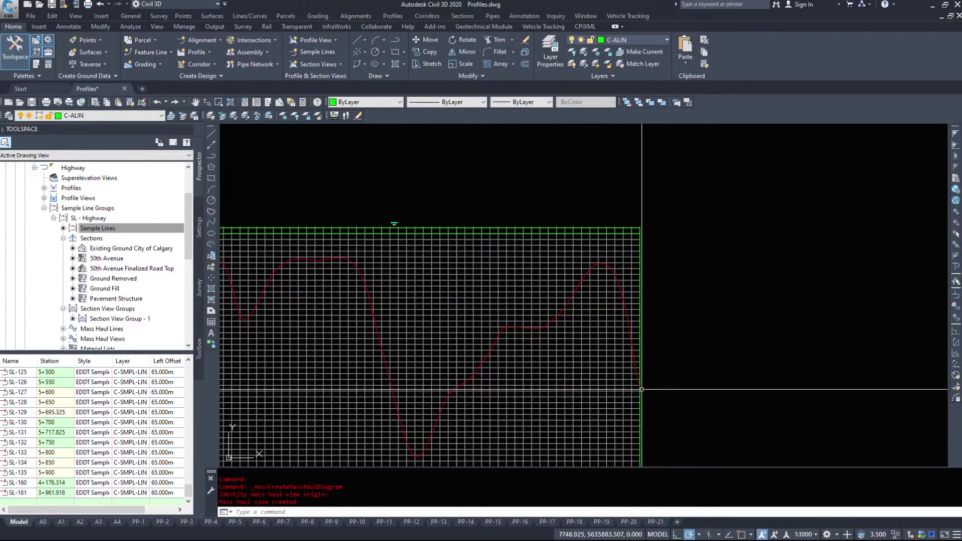
scroll(554, 404, "up", 5)
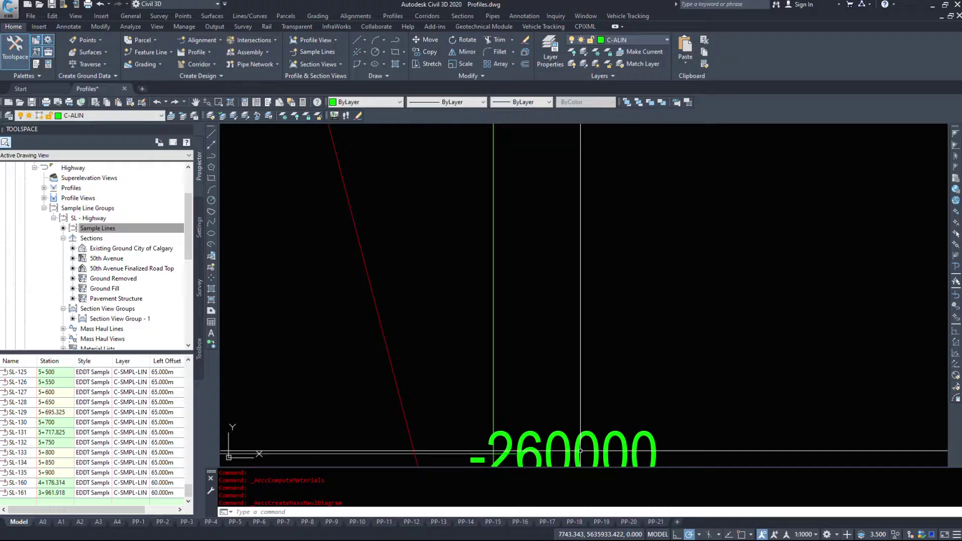
scroll(539, 338, "down", 12)
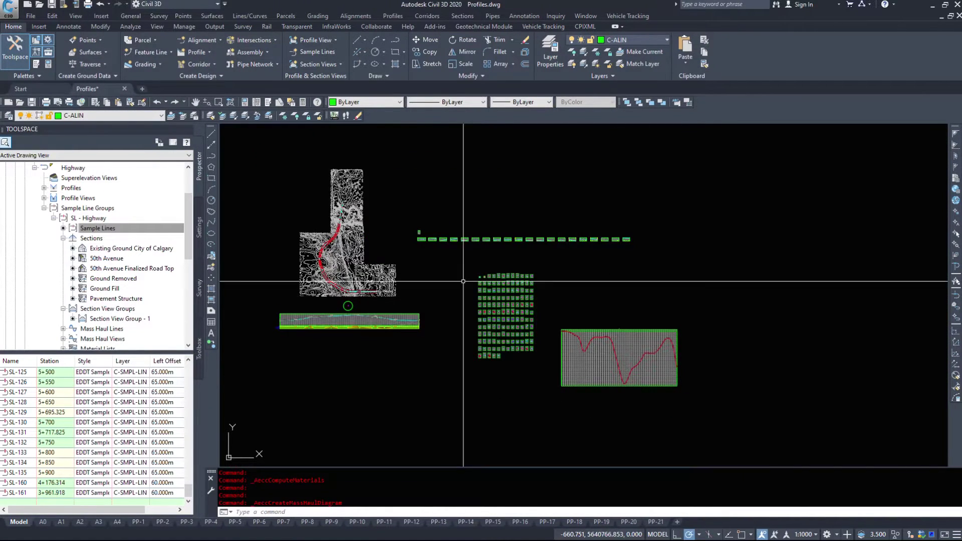
Move the mass haul view directly beneath the Highway profile view, aligned with the profile view's starting edge.
left_click(570, 331)
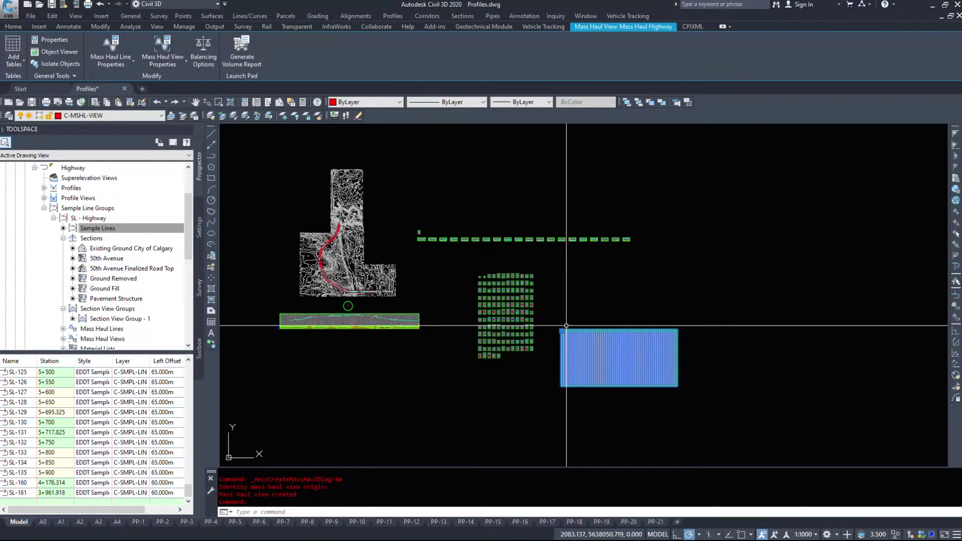
left_click(562, 332)
scroll(291, 321, "up", 5)
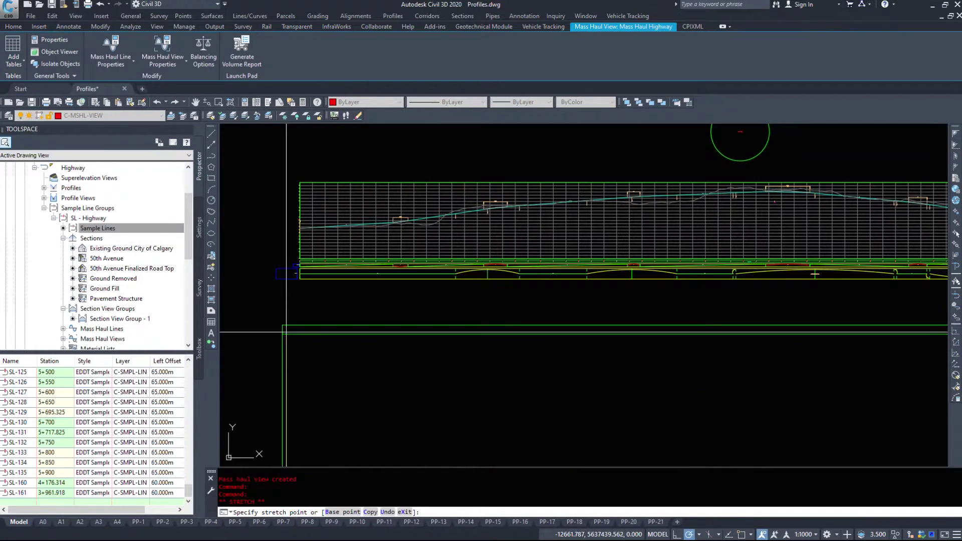
left_click(300, 294)
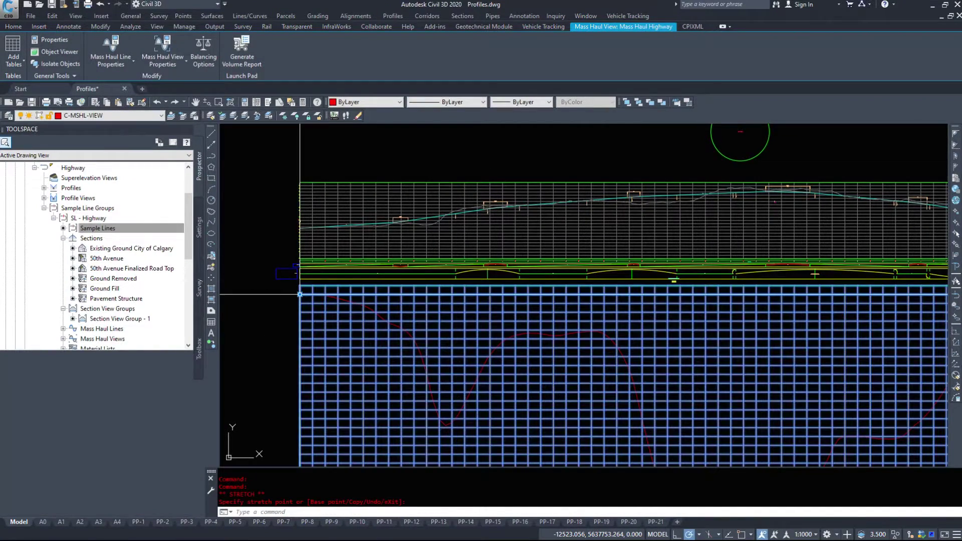
key("Escape")
scroll(366, 340, "down", 2)
scroll(345, 340, "down", 2)
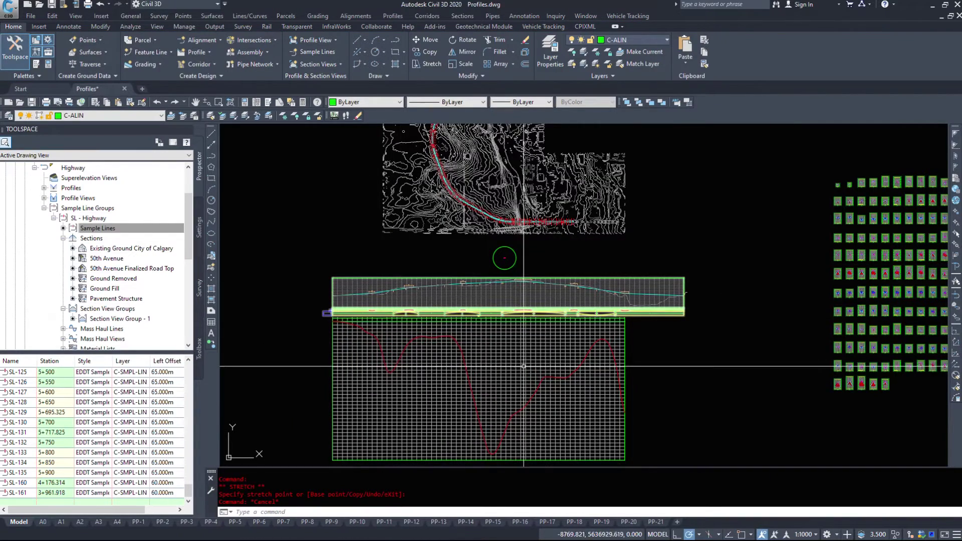
Compare the Highway design profile and existing ground with the mass haul line below them, including the volume axis at the first dip.
scroll(481, 285, "up", 6)
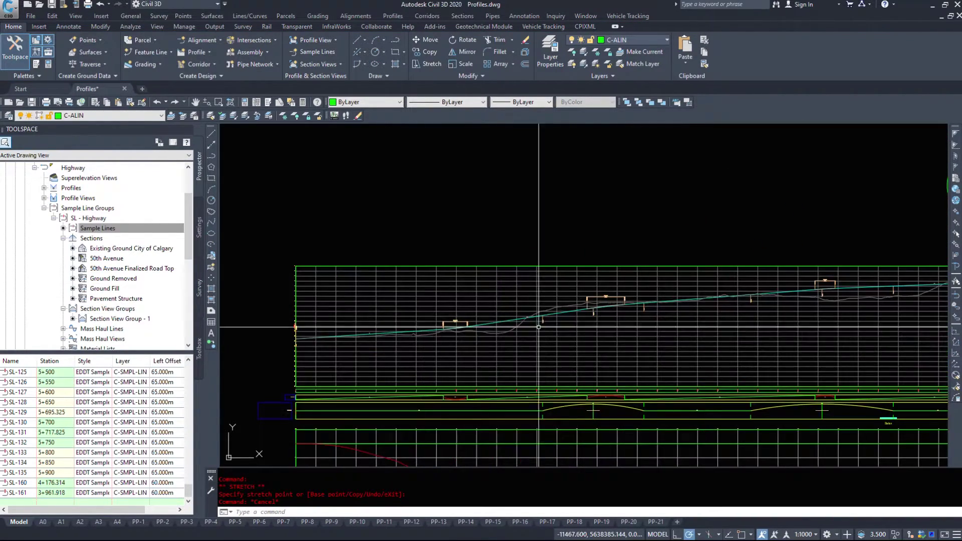
left_click(699, 252)
scroll(634, 274, "down", 5)
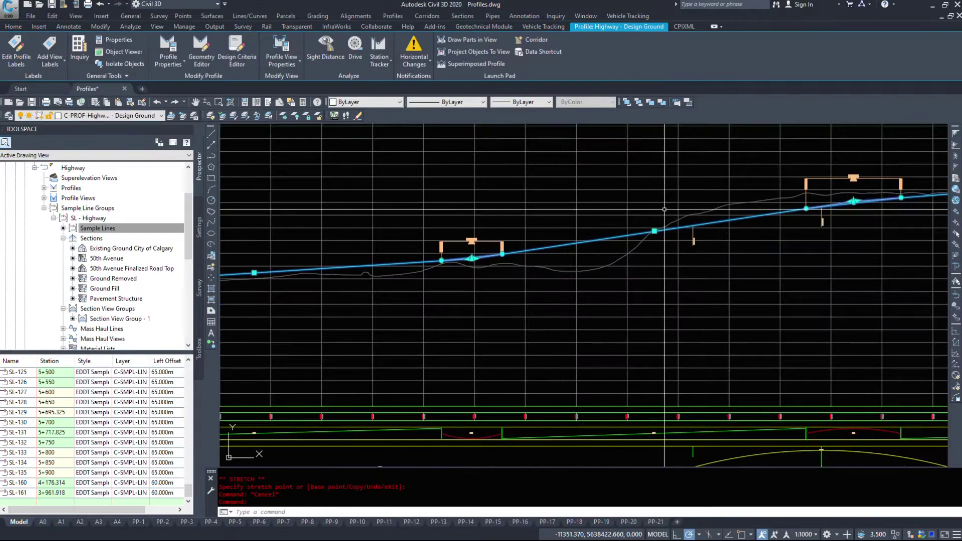
middle_click_drag(634, 275, 439, 255)
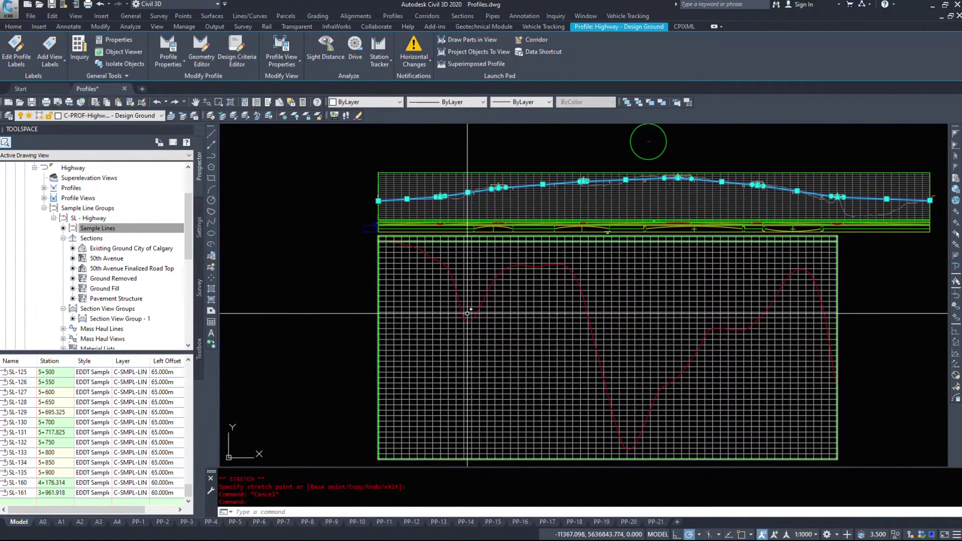
scroll(468, 315, "up", 7)
middle_click_drag(441, 358, 871, 344)
middle_click_drag(603, 359, 692, 358)
scroll(339, 341, "up", 8)
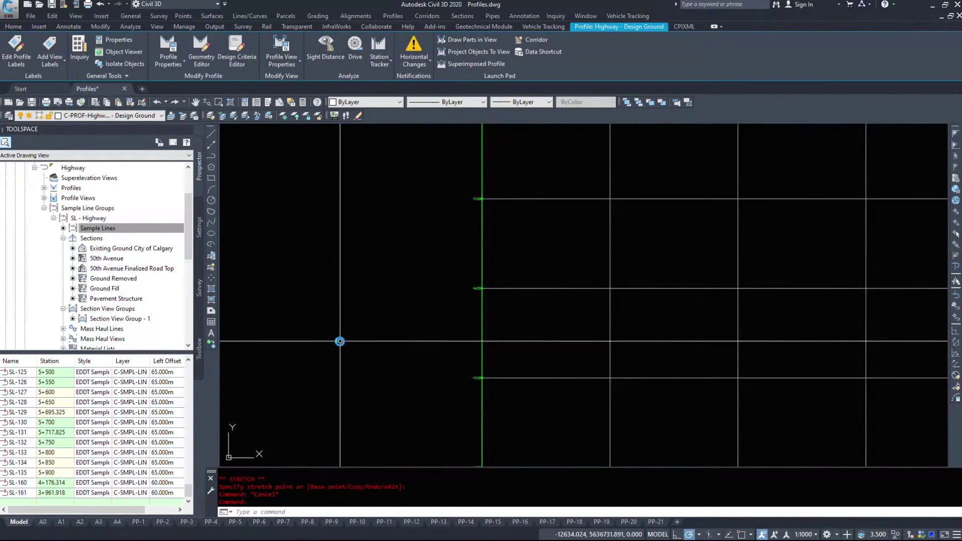
scroll(655, 434, "down", 6)
scroll(420, 392, "down", 6)
middle_click_drag(601, 145, 354, 331)
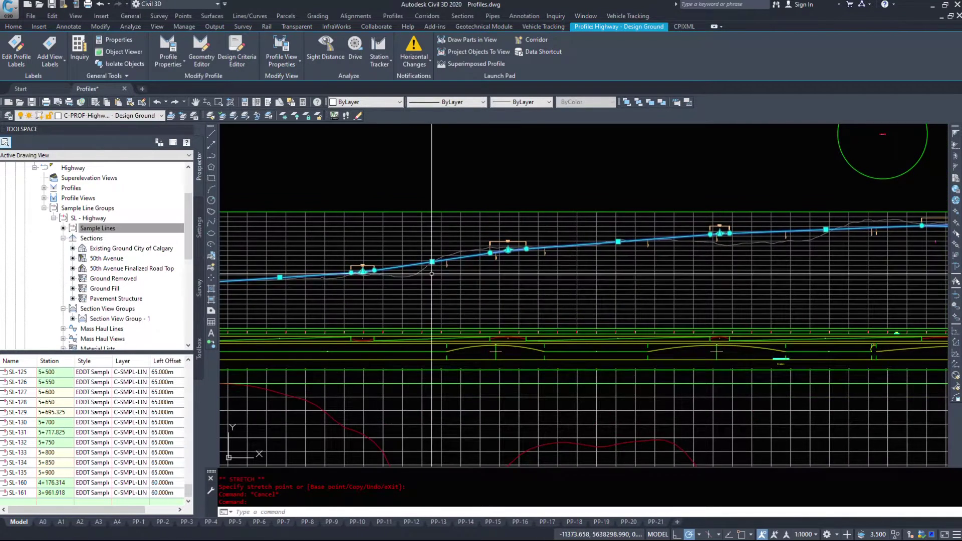
Lower the PVI of the first vertical curve on the Highway design profile straight down, closer to the existing ground.
scroll(353, 278, "up", 8)
scroll(387, 215, "up", 6)
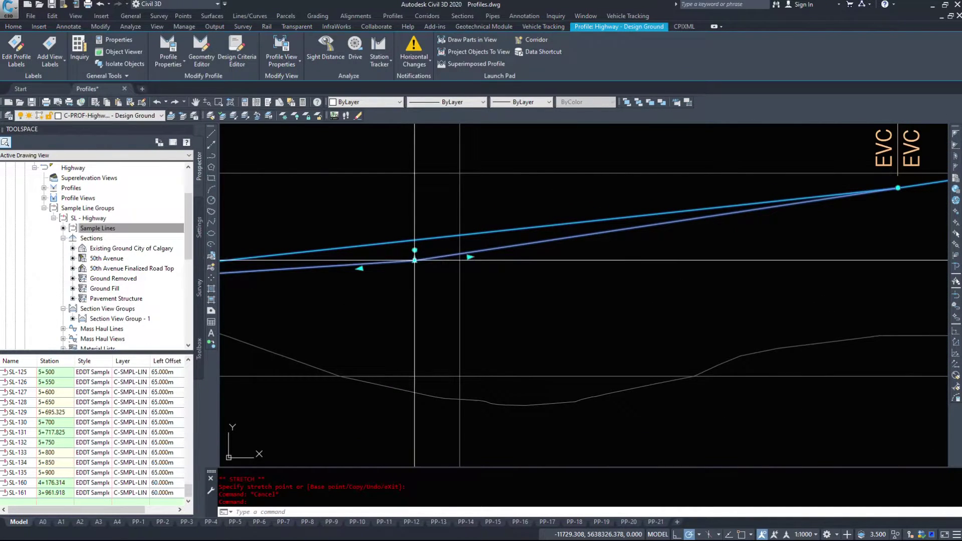
left_click(415, 261)
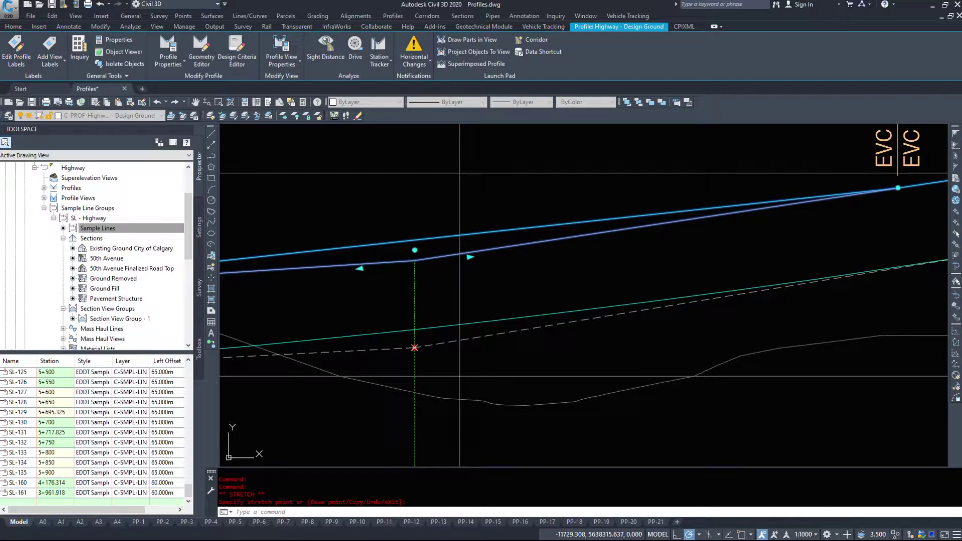
left_click(415, 348)
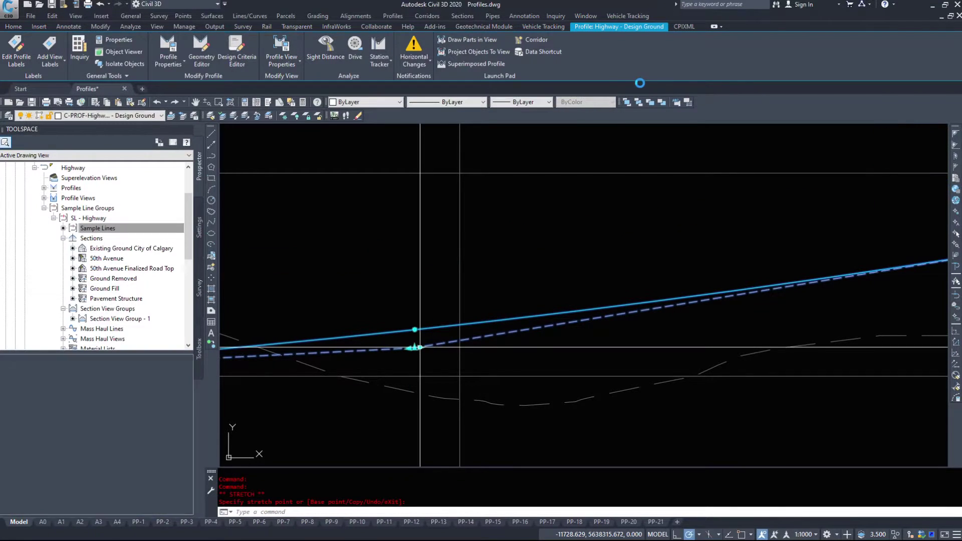
Shift the mass haul view straight down to leave a gap below the Highway profile view for the raised haul line.
scroll(420, 347, "down", 6)
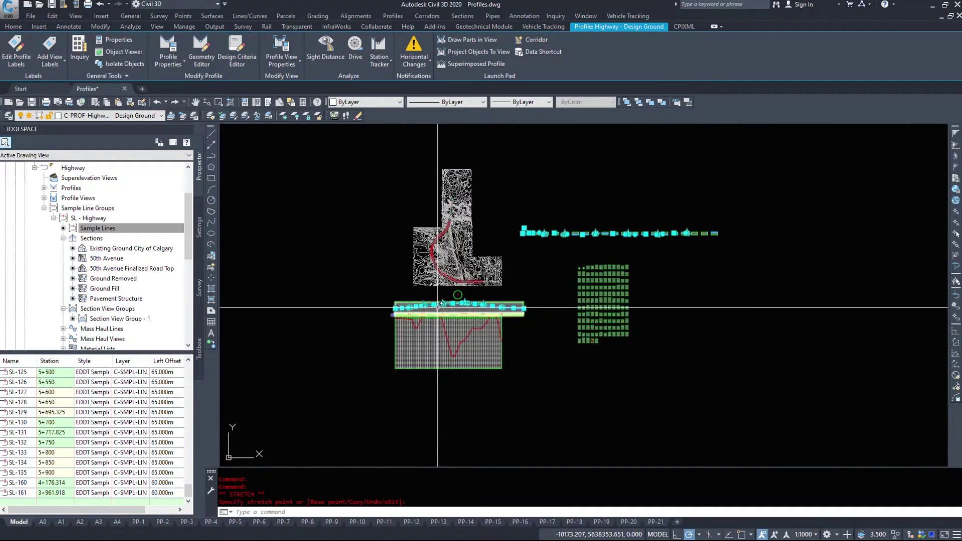
scroll(331, 269, "up", 5)
left_click(331, 269)
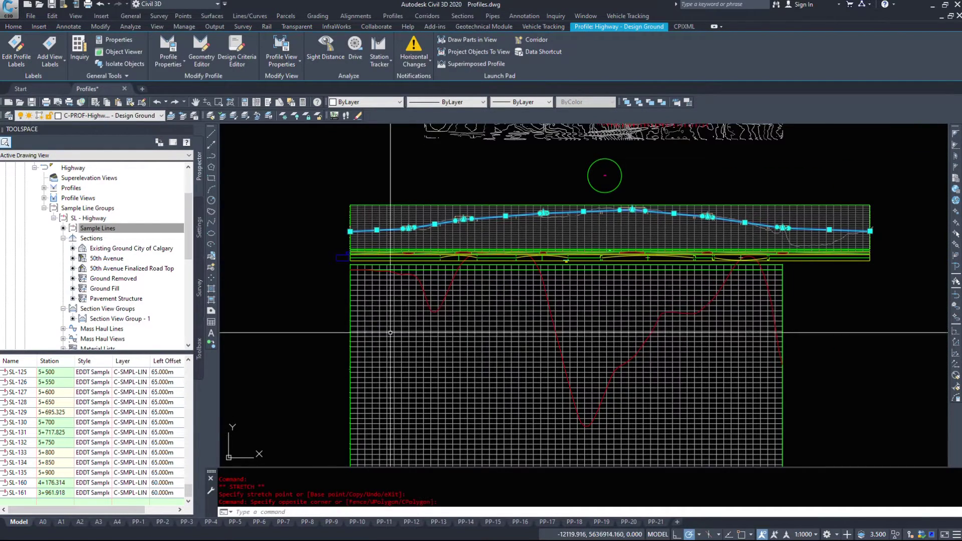
left_click(368, 299)
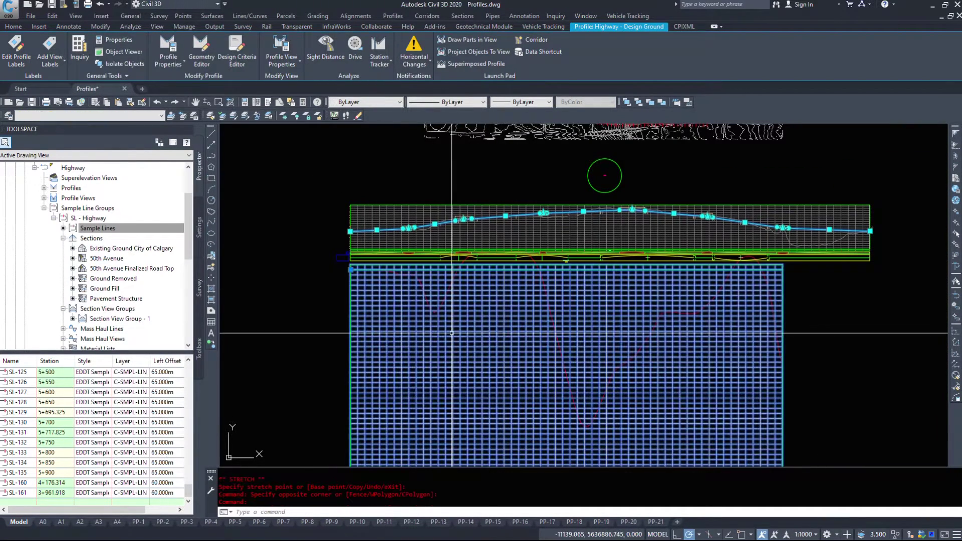
left_click(351, 269)
left_click(352, 300)
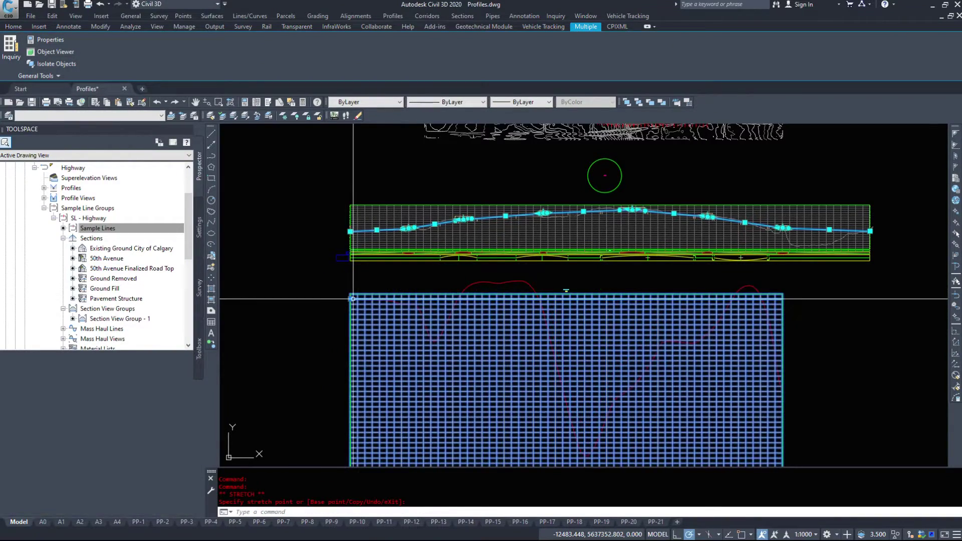
key("Escape")
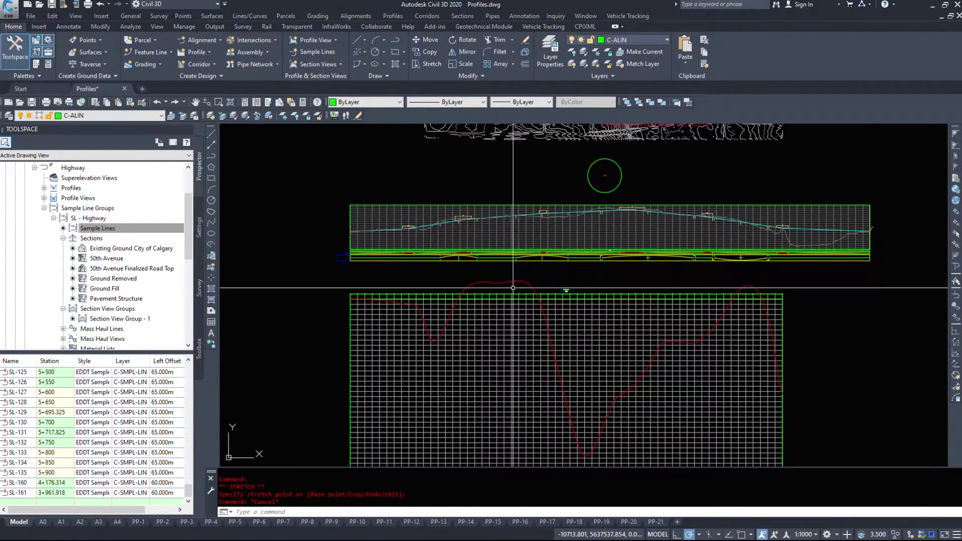
Lower the crest curve PVI at station 3+849.762 on the Highway design profile straight down, farther below the existing ground.
mouse_move(513, 288)
middle_mouse_down()
mouse_move(436, 262)
mouse_move(448, 286)
middle_mouse_up()
scroll(471, 141, "up", 5)
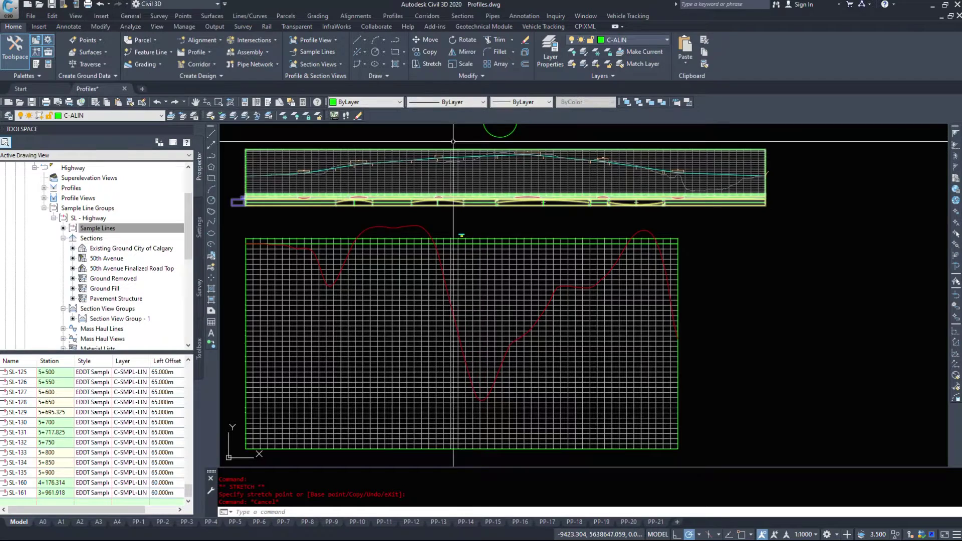
left_click(476, 160)
scroll(684, 153, "up", 7)
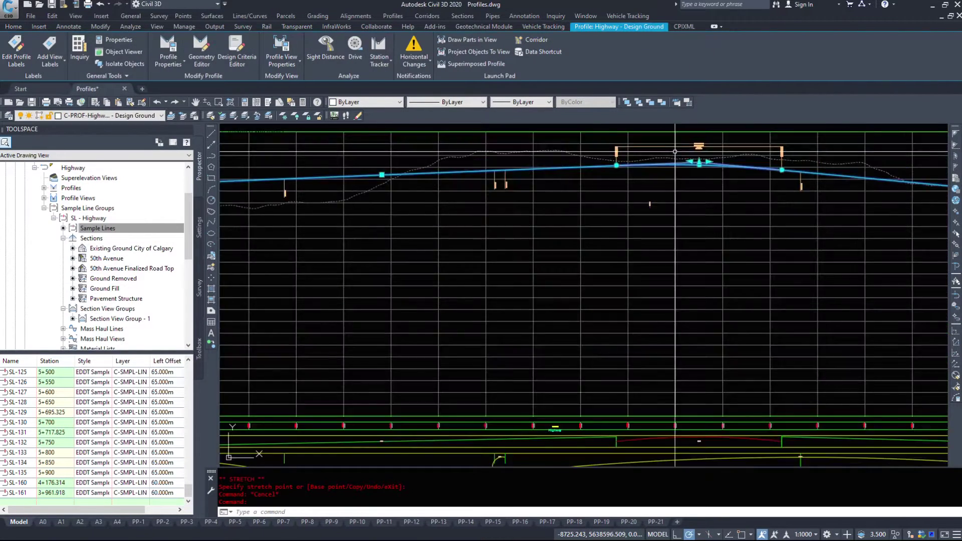
left_click(735, 200)
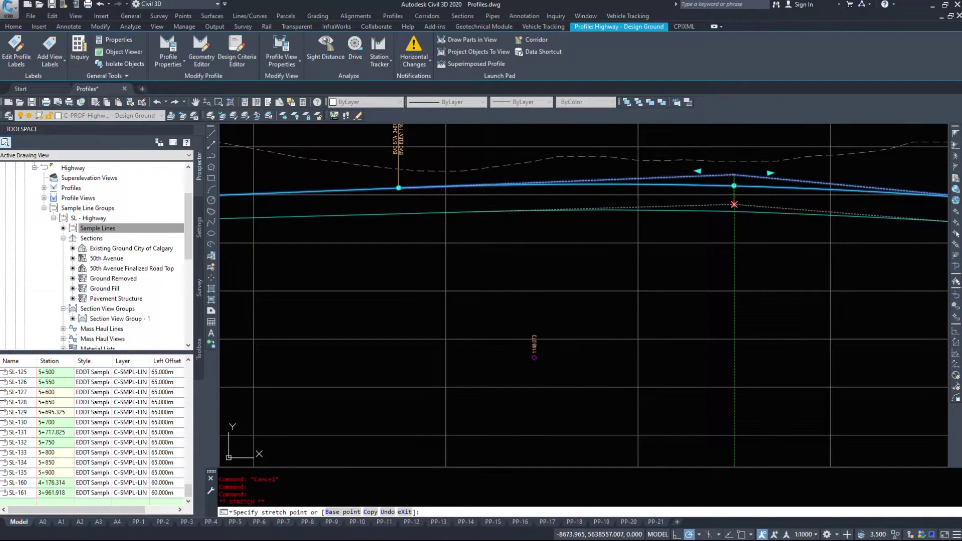
left_click(734, 204)
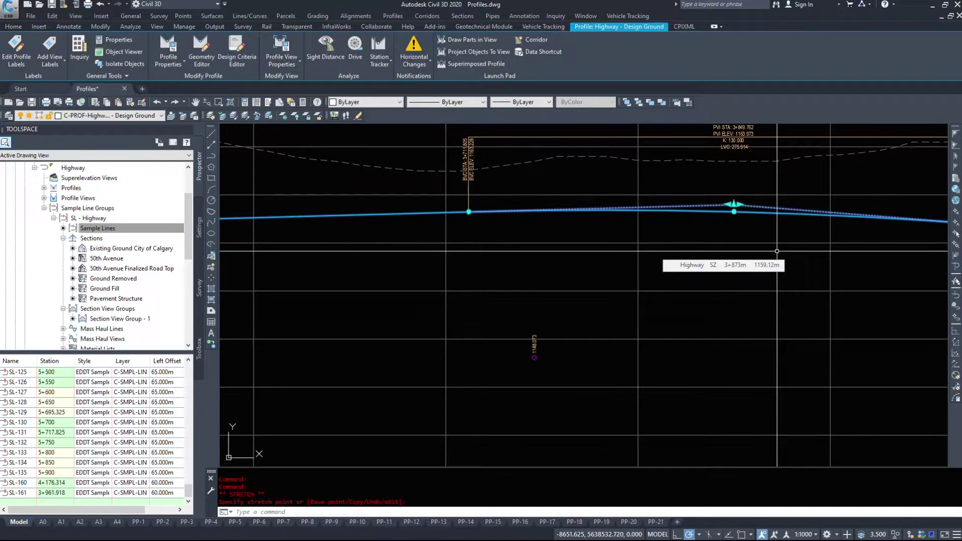
Lower the PVI of the last sag curve on the Highway design profile straight down, closer to the existing ground.
scroll(636, 266, "down", 8)
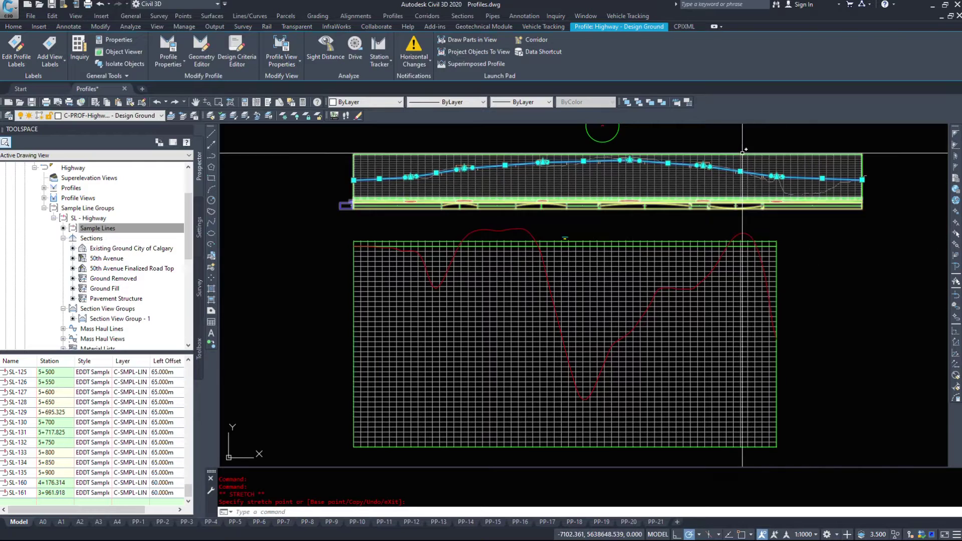
scroll(832, 240, "up", 10)
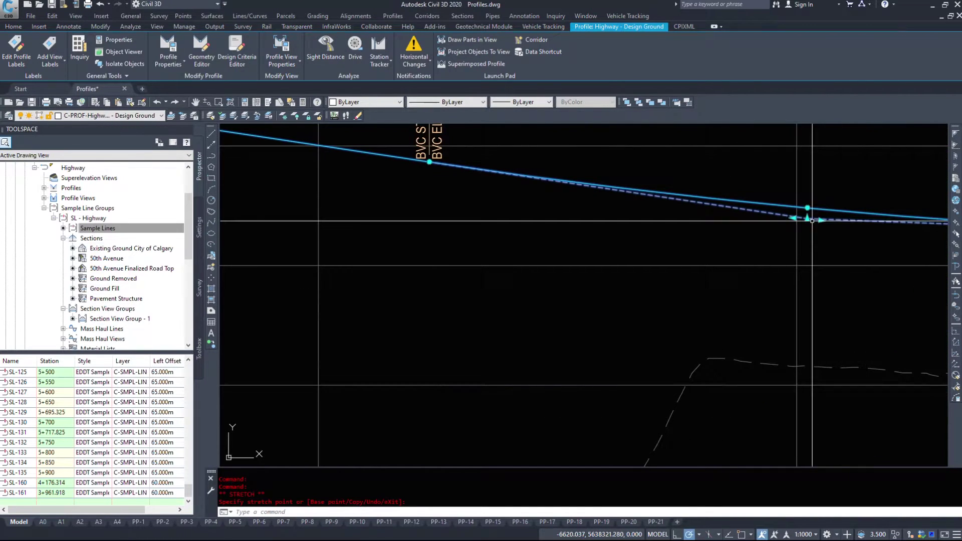
left_click(807, 217)
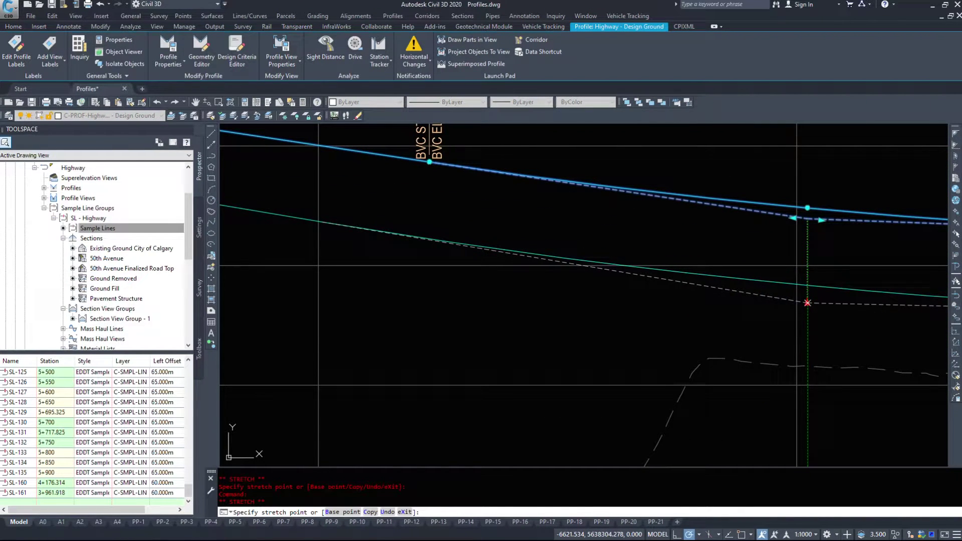
left_click(807, 303)
scroll(860, 372, "down", 10)
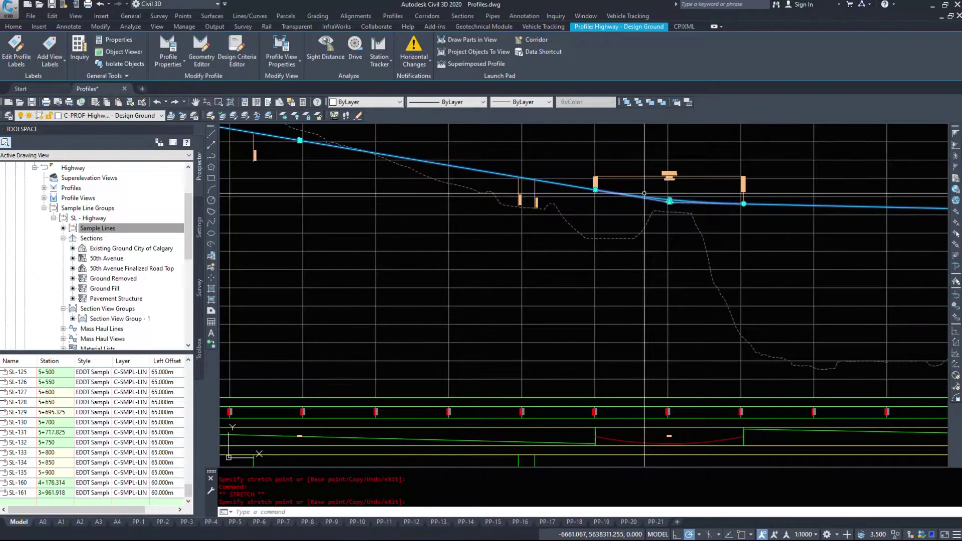
Edit the mass haul view's style, EDDT Mass Haul L -> R, and accept it as is so the grid refits the haul line.
middle_click_drag(525, 366, 731, 342)
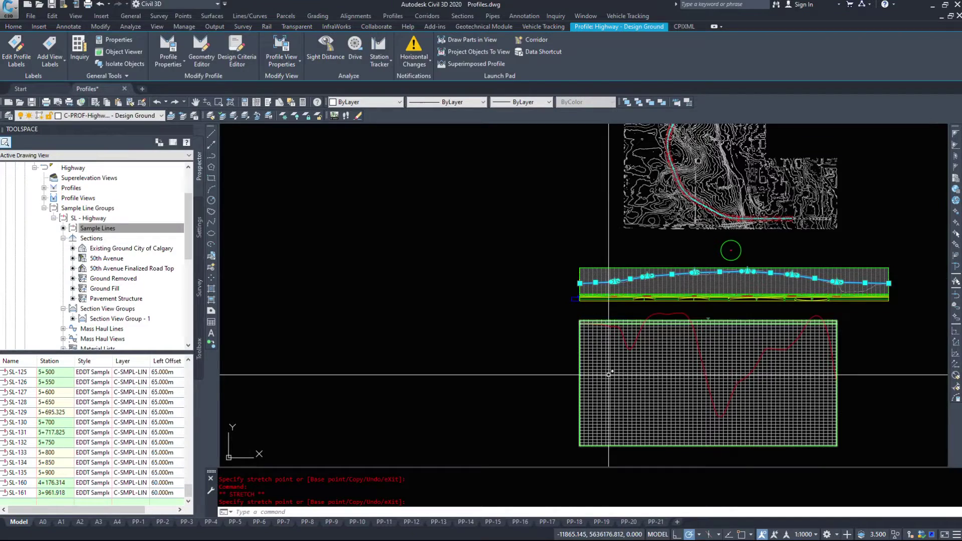
scroll(504, 309, "down", 2)
key("Escape")
left_click(477, 309)
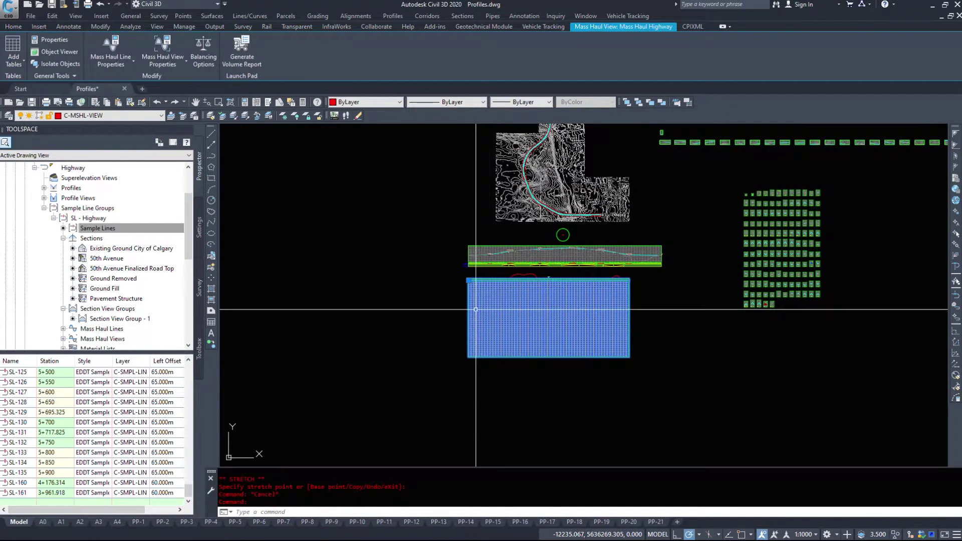
right_click(476, 309)
left_click(550, 419)
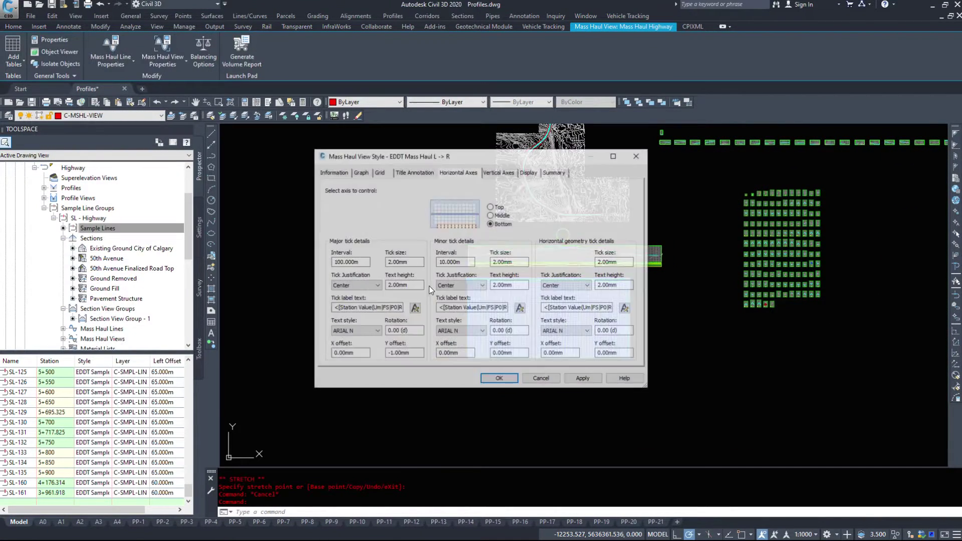
left_click(504, 380)
key("Escape")
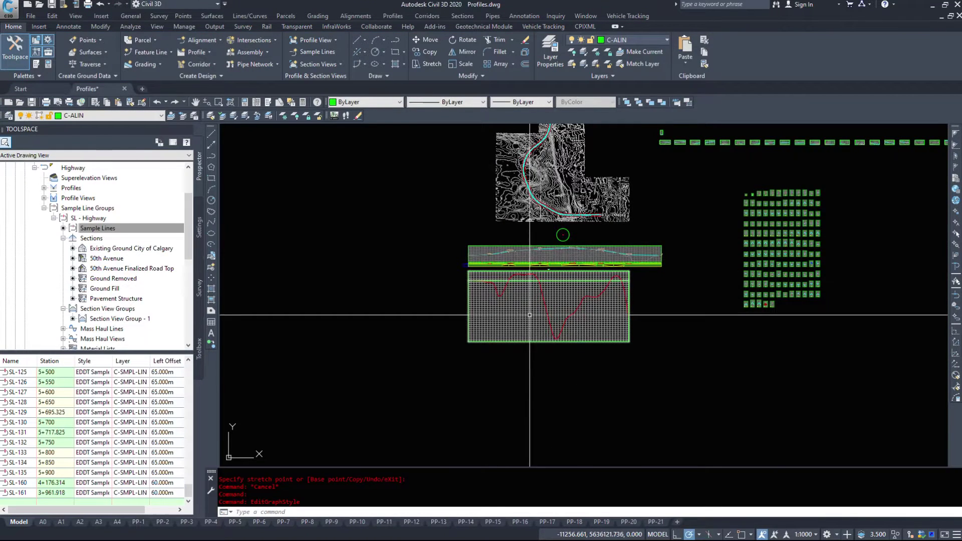
Compare the refitted mass haul line with the cut and fill areas along the Highway profile above it.
scroll(533, 281, "up", 4)
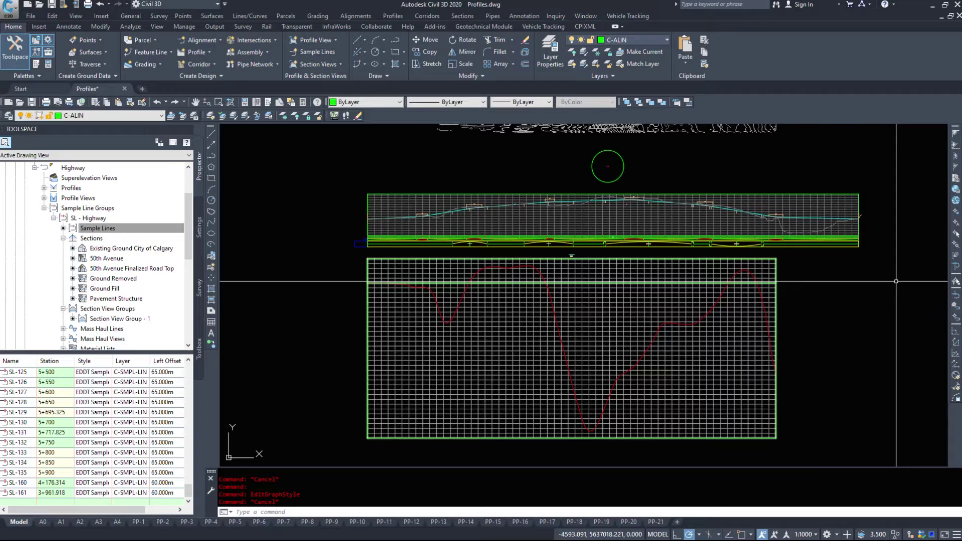
left_click(493, 450)
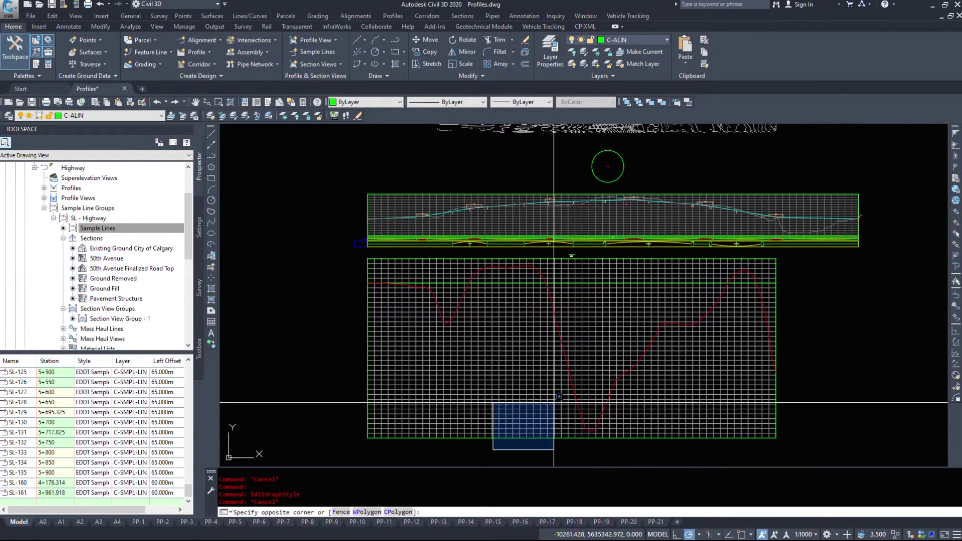
left_click(794, 263)
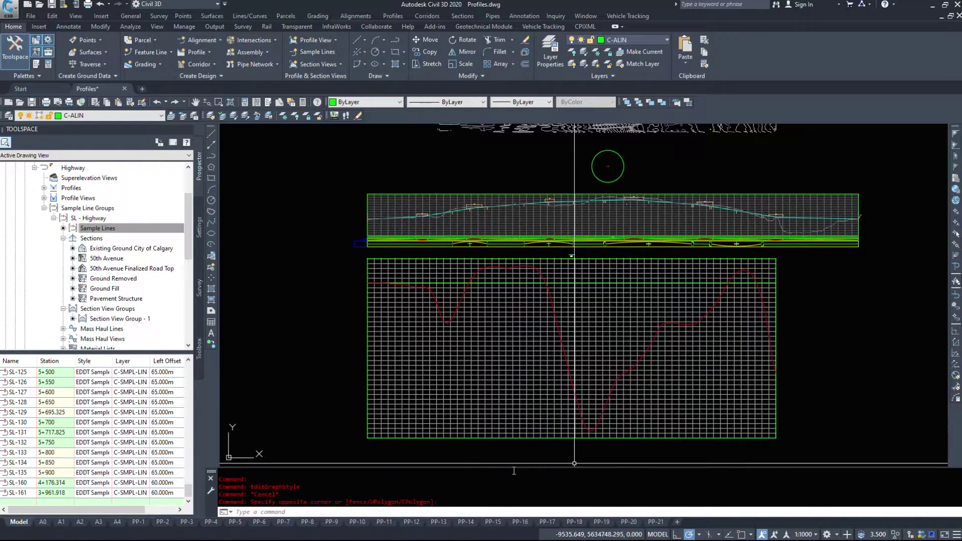
left_click(509, 450)
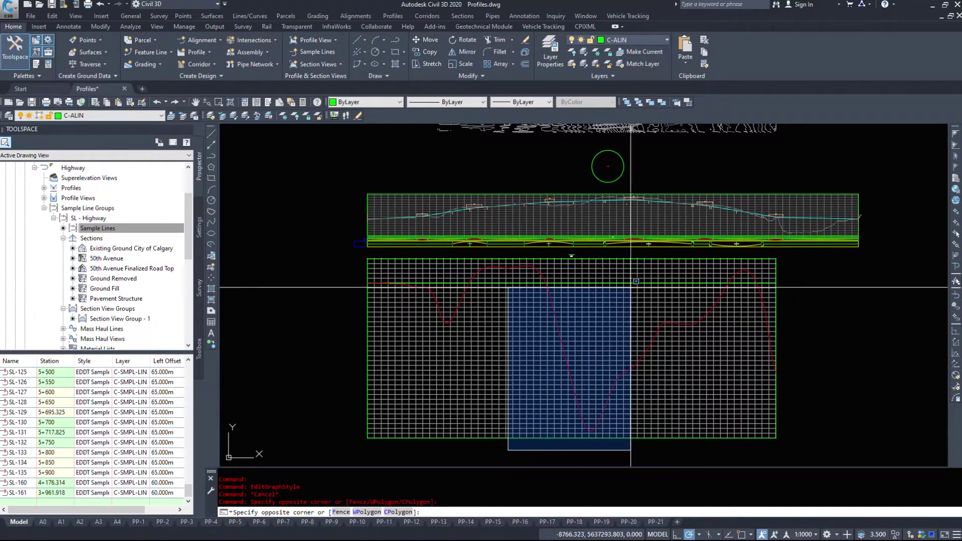
left_click(712, 286)
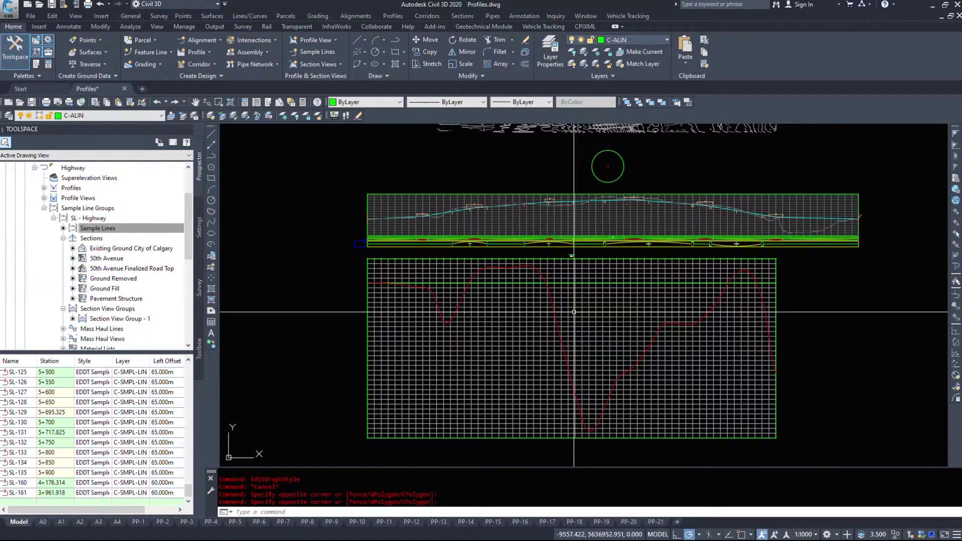
mouse_move(574, 311)
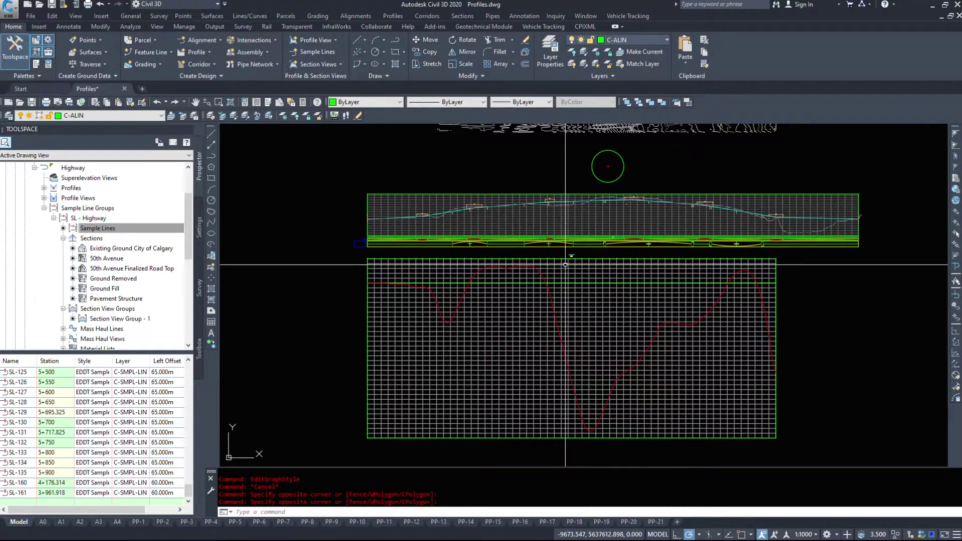
scroll(571, 205, "up", 2)
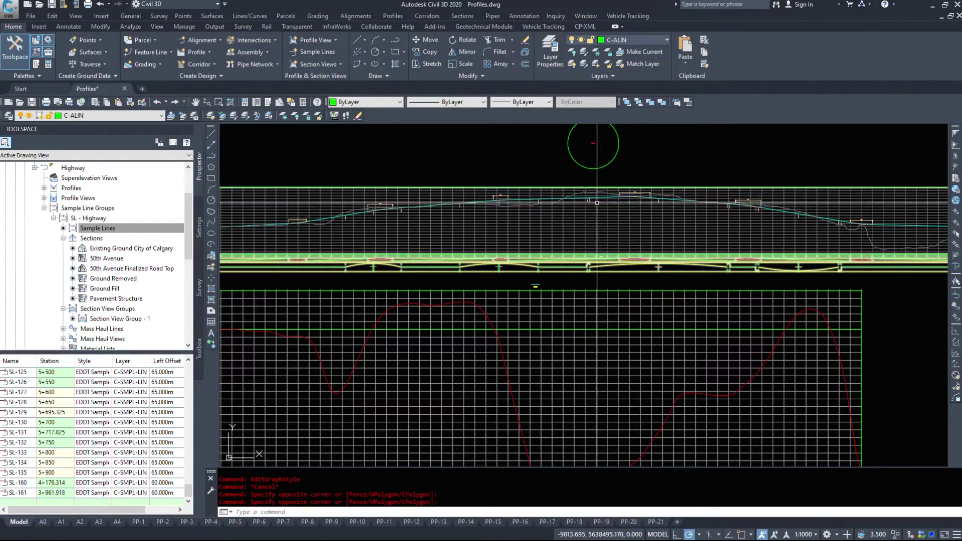
scroll(590, 253, "down", 4)
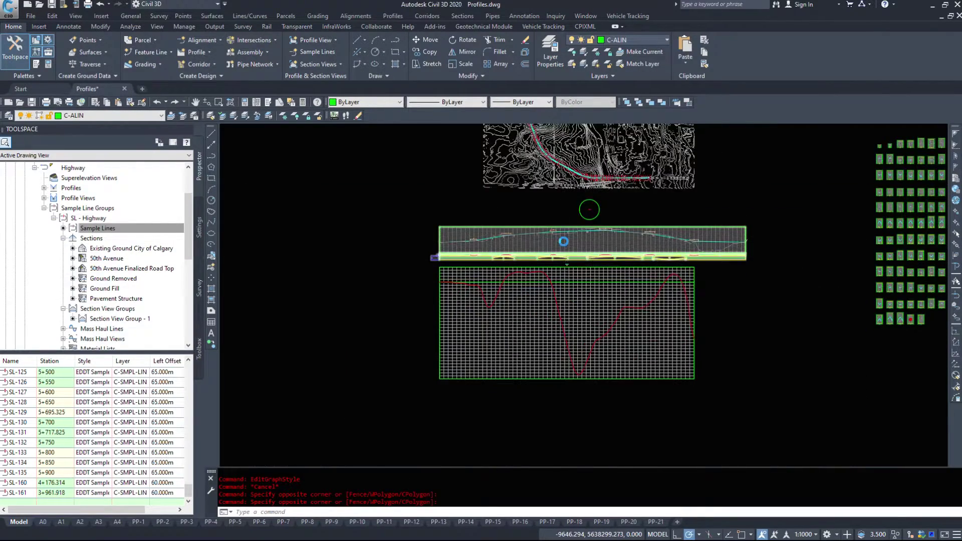
Look over the Highway section views, including the fill sections in the last row.
scroll(566, 241, "up", 4)
middle_click_drag(817, 351, 451, 272)
scroll(463, 277, "down", 4)
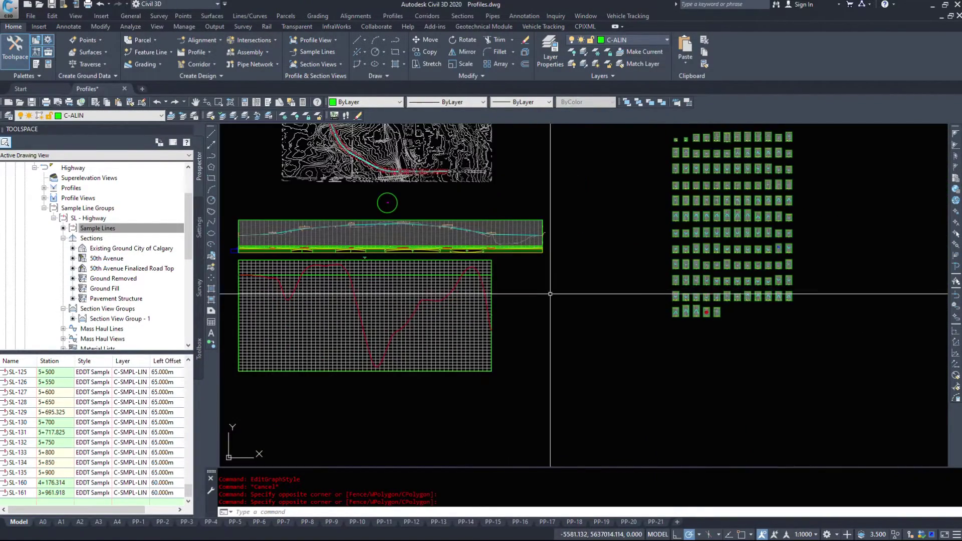
scroll(709, 323, "up", 5)
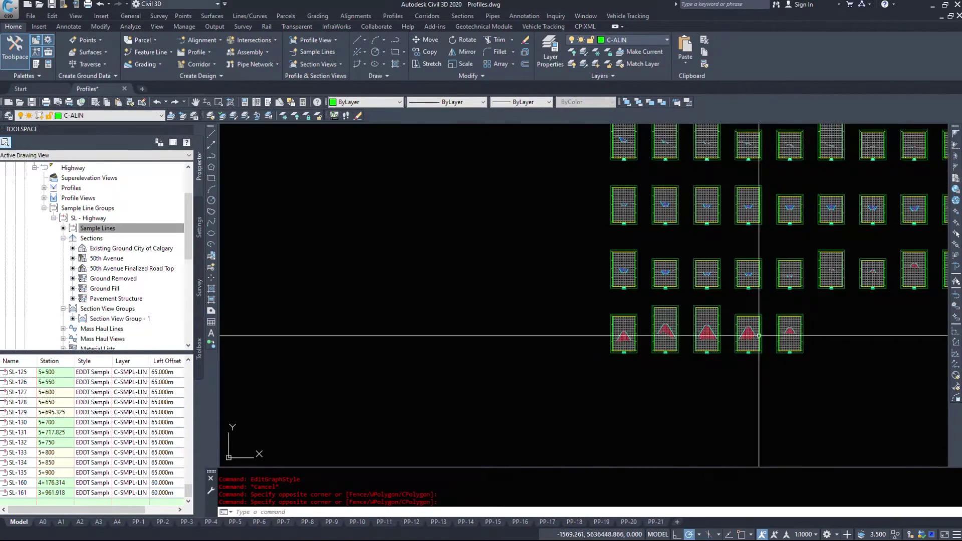
scroll(760, 335, "down", 6)
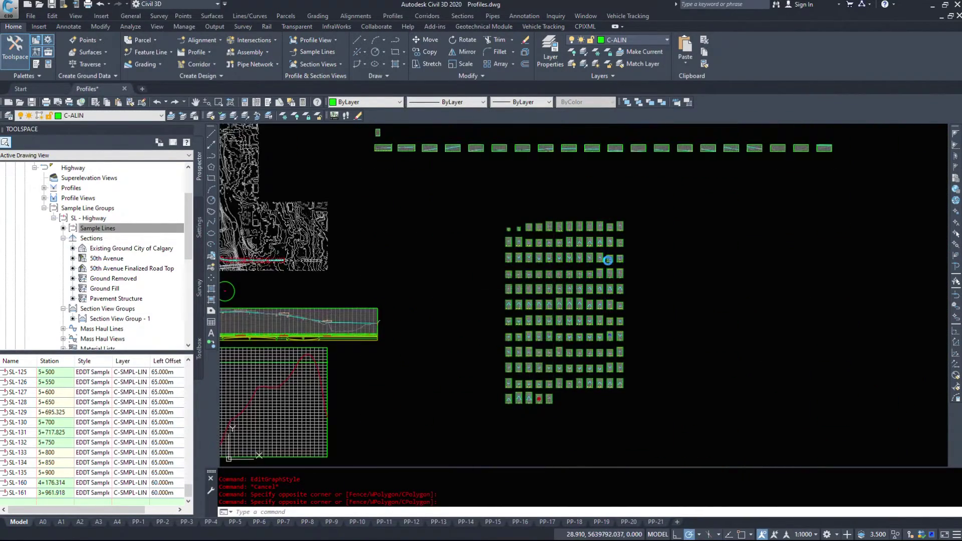
scroll(662, 298, "down", 4)
scroll(709, 290, "up", 4)
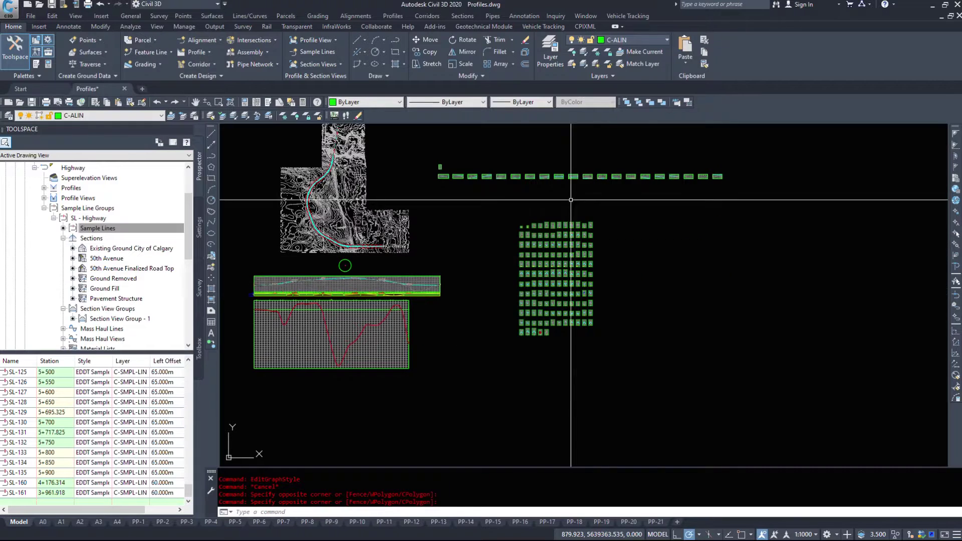
Place an unsplit, dynamic total volume table in style EDDT Total Volume WIP beside the section views, using Highway, SL - Highway and Material List-3.
left_click(461, 16)
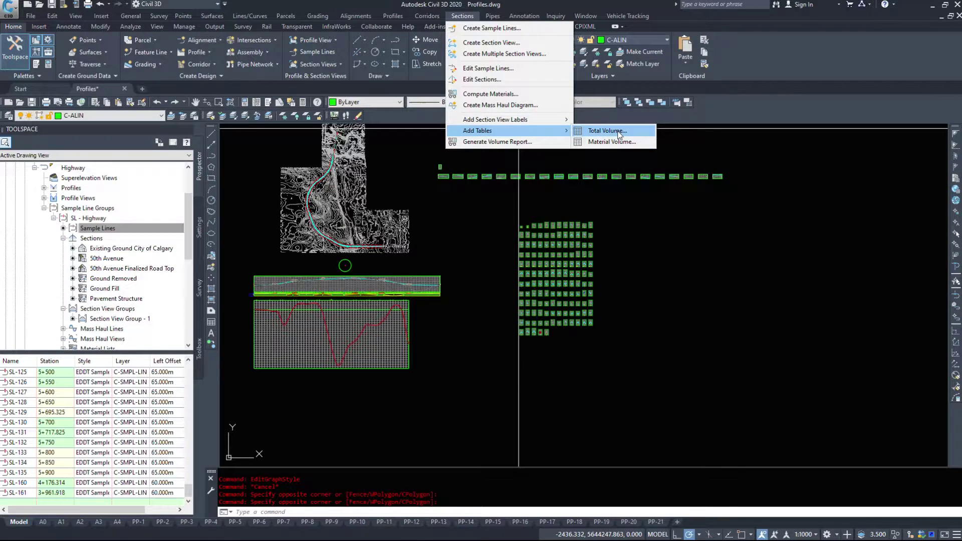
left_click(619, 132)
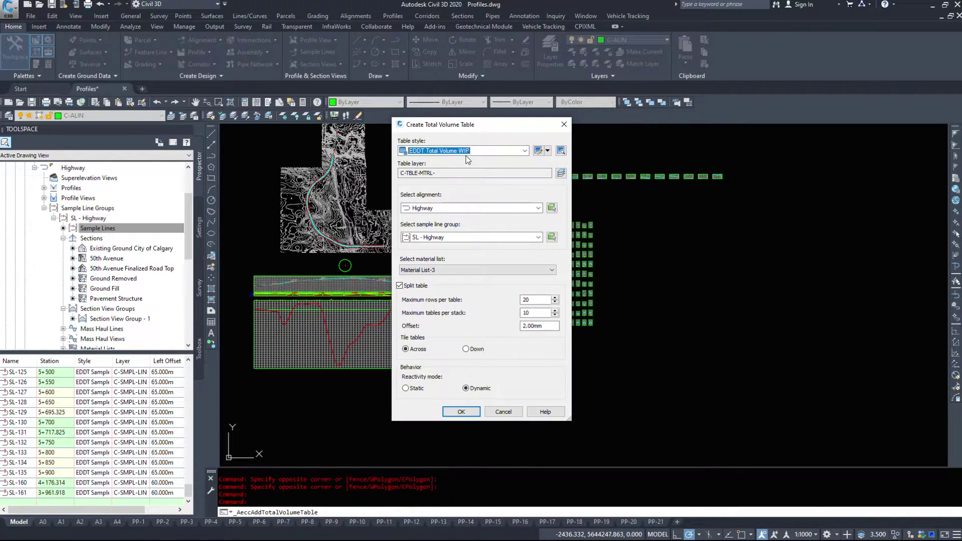
left_click(431, 207)
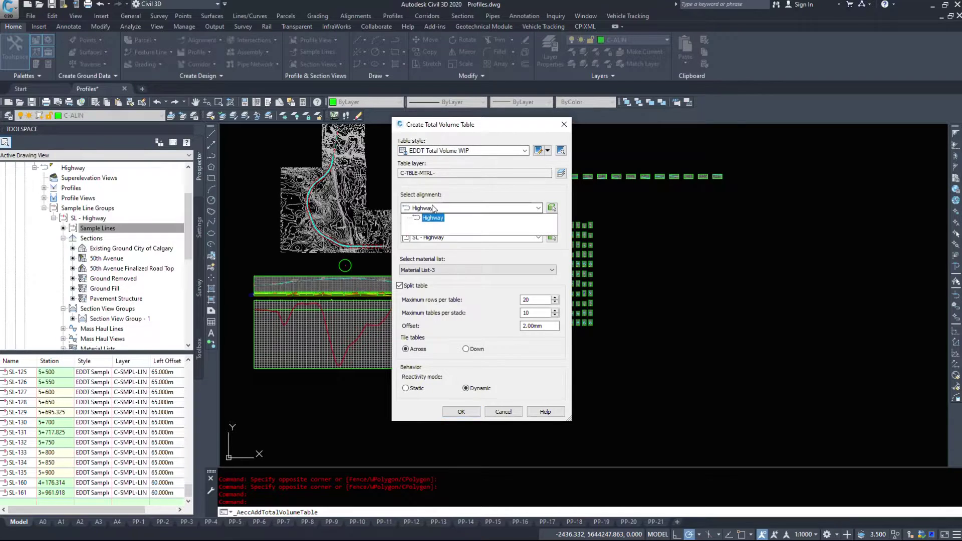
left_click(431, 207)
left_click(437, 235)
left_click(436, 234)
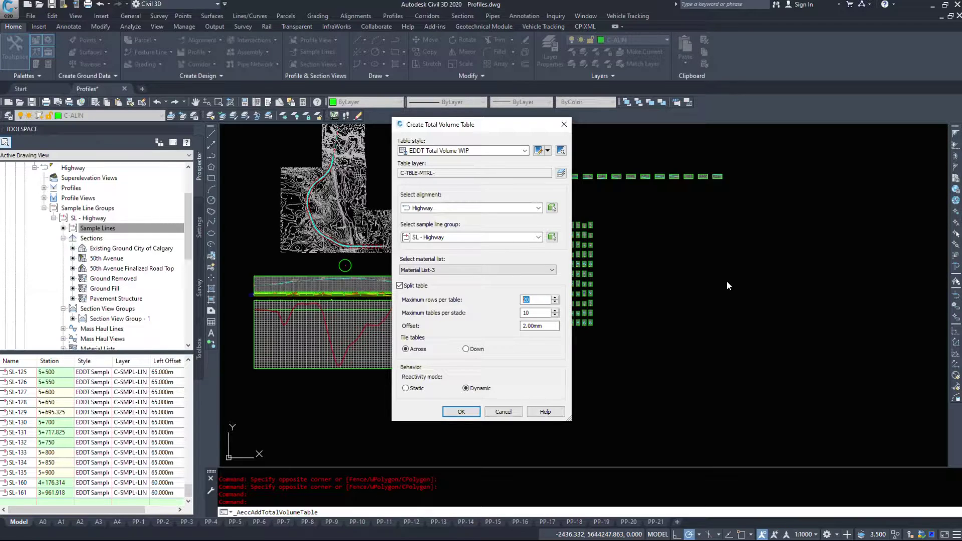
type("20")
left_click(474, 412)
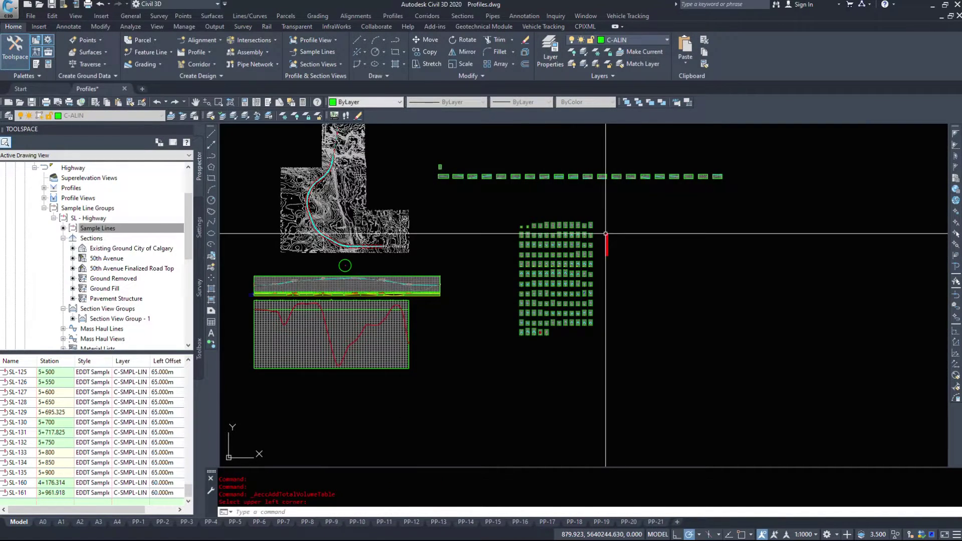
Read down the station rows of the total volume table from the start of the Highway alignment.
scroll(608, 244, "up", 10)
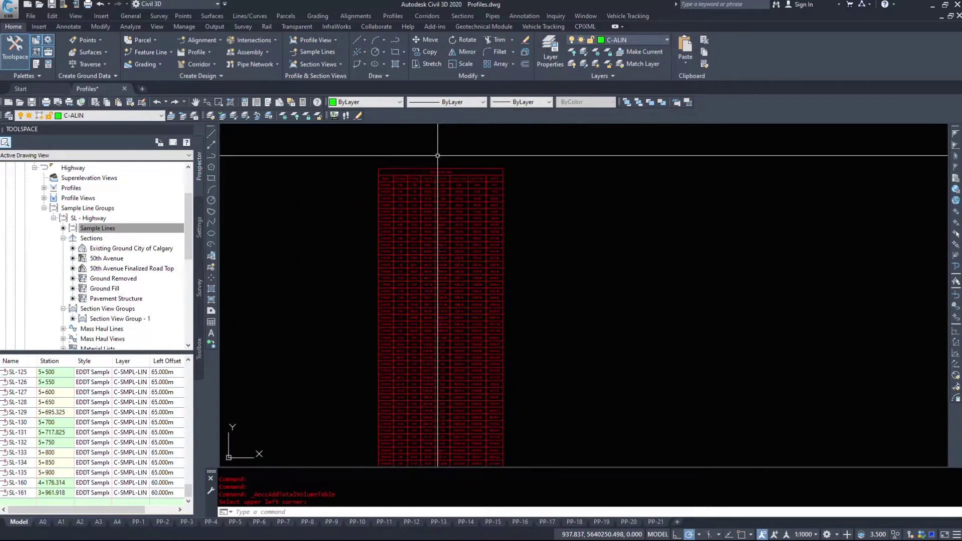
mouse_move(383, 391)
middle_mouse_down()
mouse_move(336, 256)
mouse_move(295, 181)
middle_mouse_up()
scroll(326, 255, "down", 4)
mouse_move(305, 331)
middle_mouse_down()
mouse_move(310, 219)
mouse_move(318, 225)
middle_mouse_up()
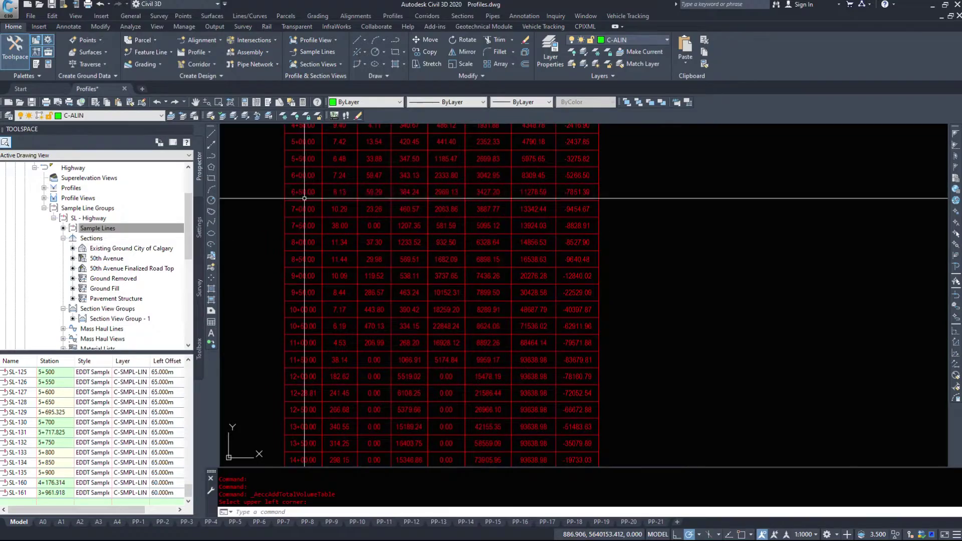
scroll(313, 217, "up", 4)
scroll(272, 222, "down", 4)
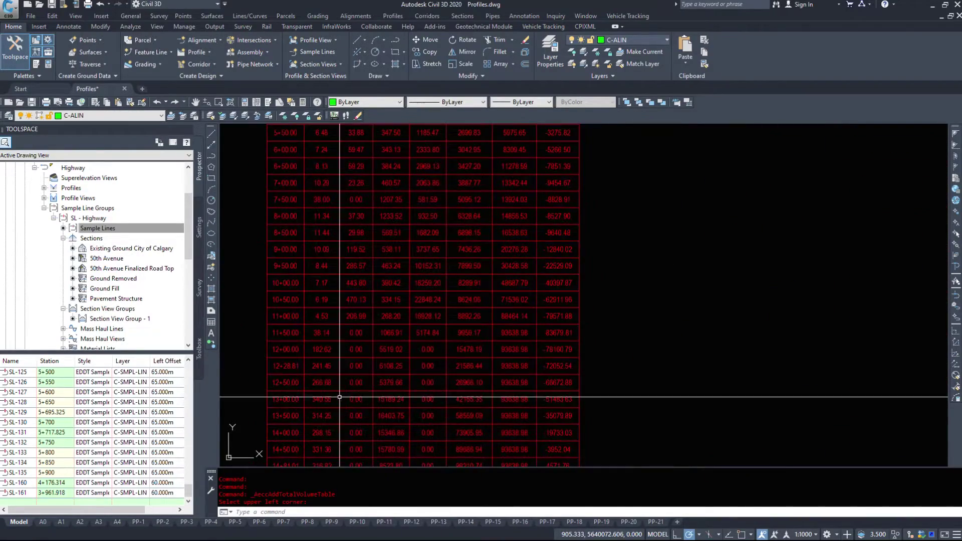
middle_click_drag(326, 398, 347, 244)
mouse_move(309, 358)
middle_mouse_down()
mouse_move(318, 239)
mouse_move(294, 262)
mouse_move(285, 230)
middle_mouse_up()
middle_click_drag(320, 391, 296, 208)
middle_click_drag(279, 329, 285, 188)
middle_click_drag(275, 353, 287, 211)
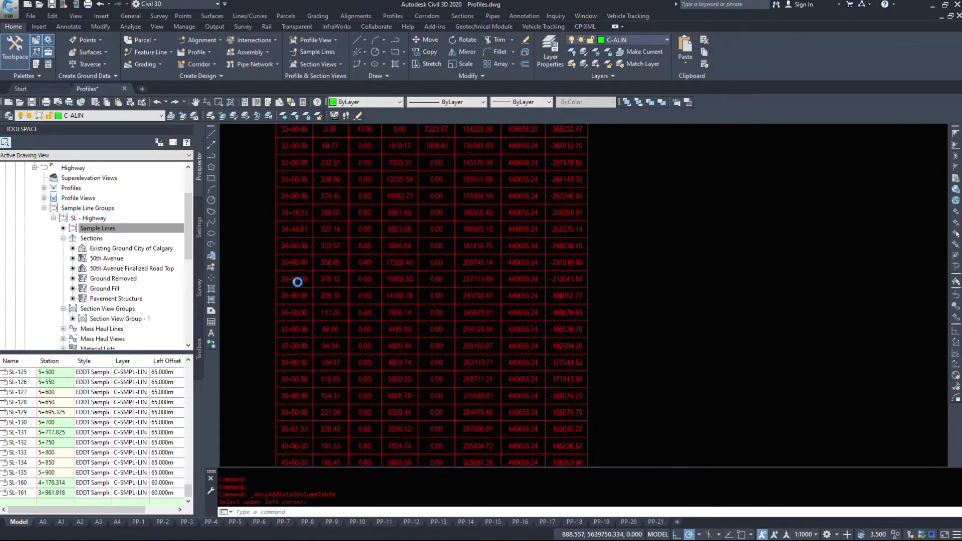
scroll(332, 276, "down", 6)
Examine the total volume table's columns, from station and cut and fill areas to cumulative and net volumes, for the first stations.
scroll(320, 183, "up", 8)
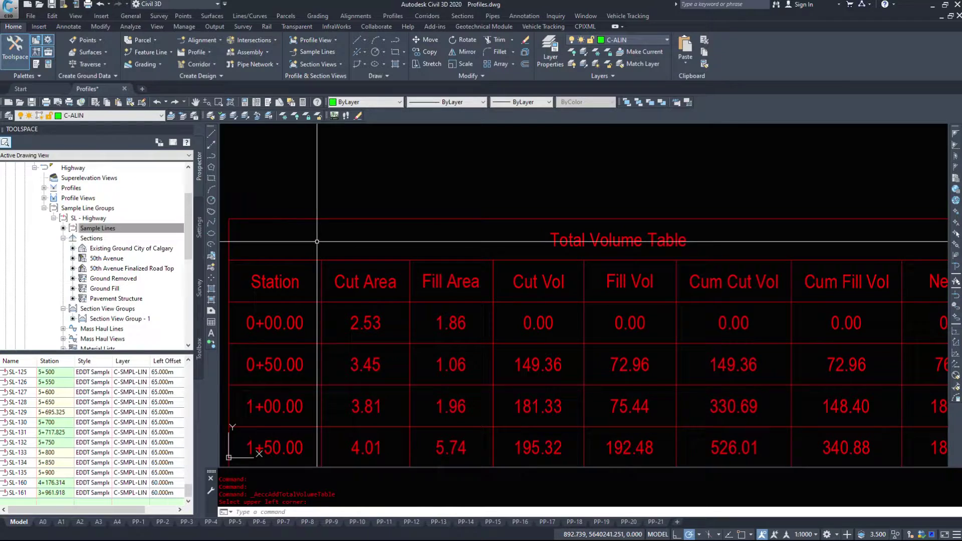
left_click(507, 360)
middle_click_drag(586, 360, 410, 331)
left_click(298, 208)
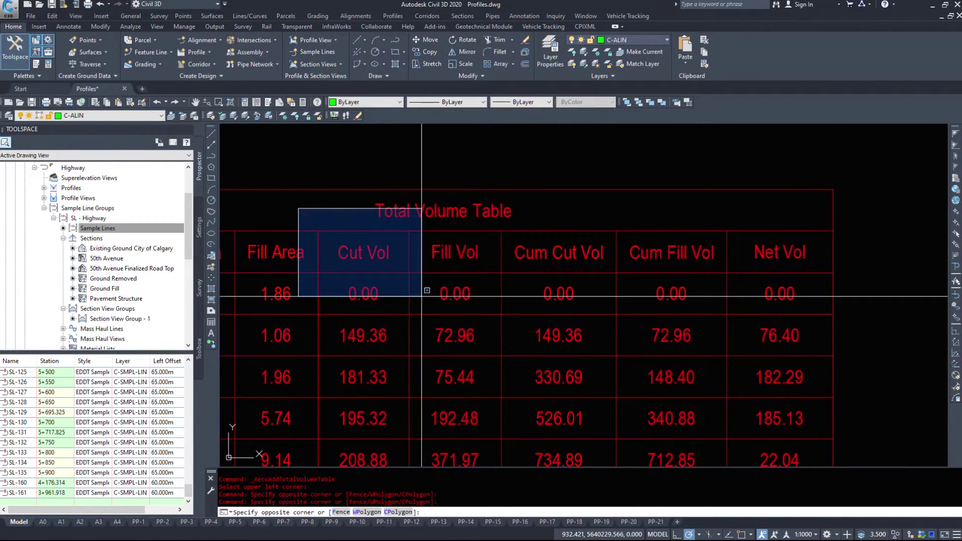
left_click(841, 330)
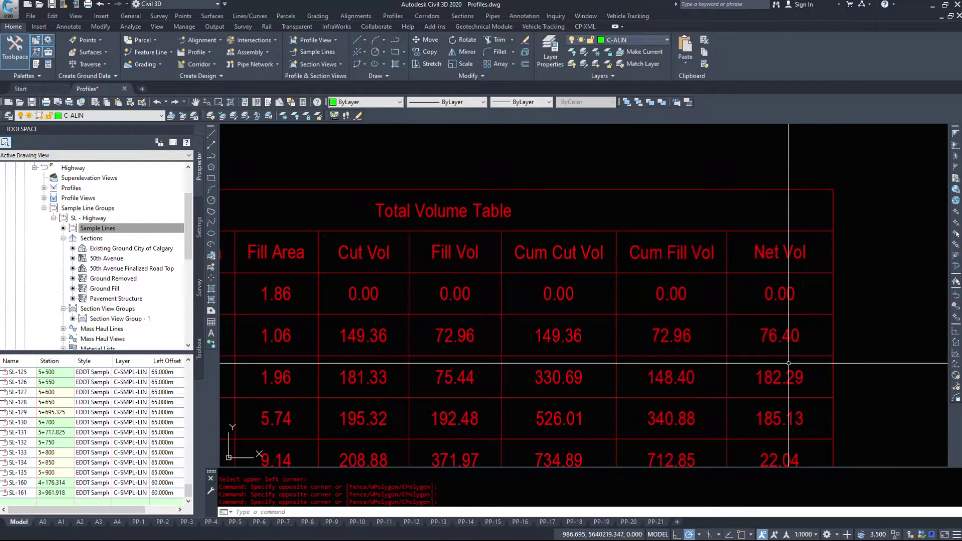
scroll(802, 328, "down", 2)
left_click(320, 346)
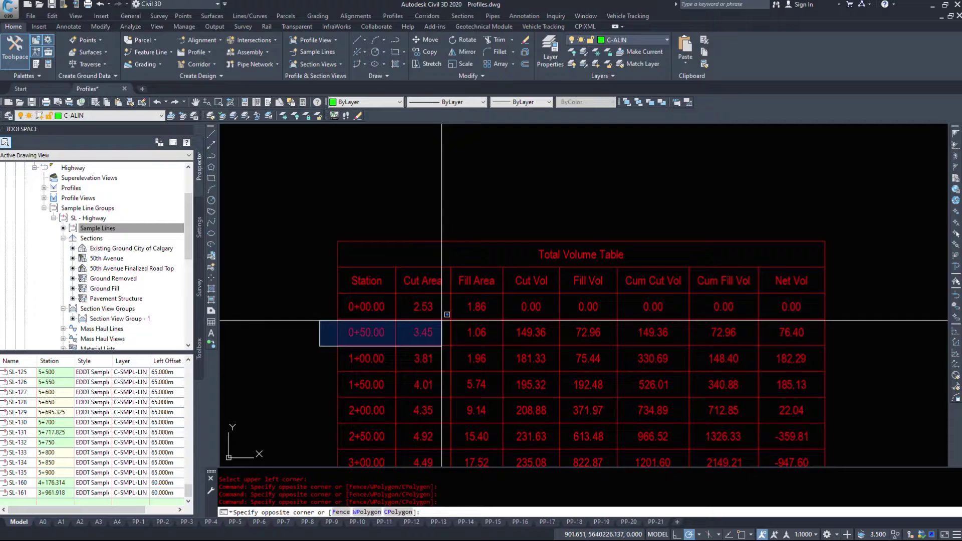
left_click(489, 333)
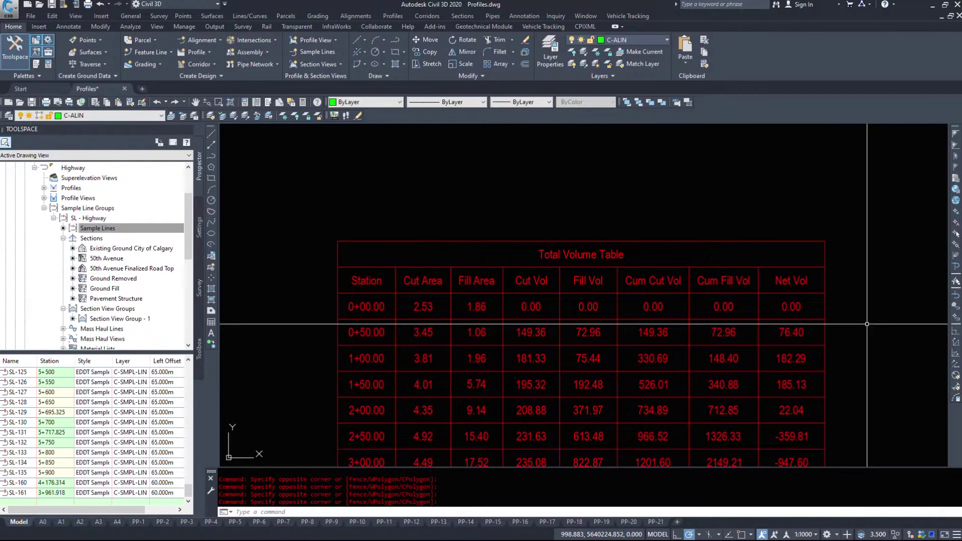
scroll(338, 210, "down", 3)
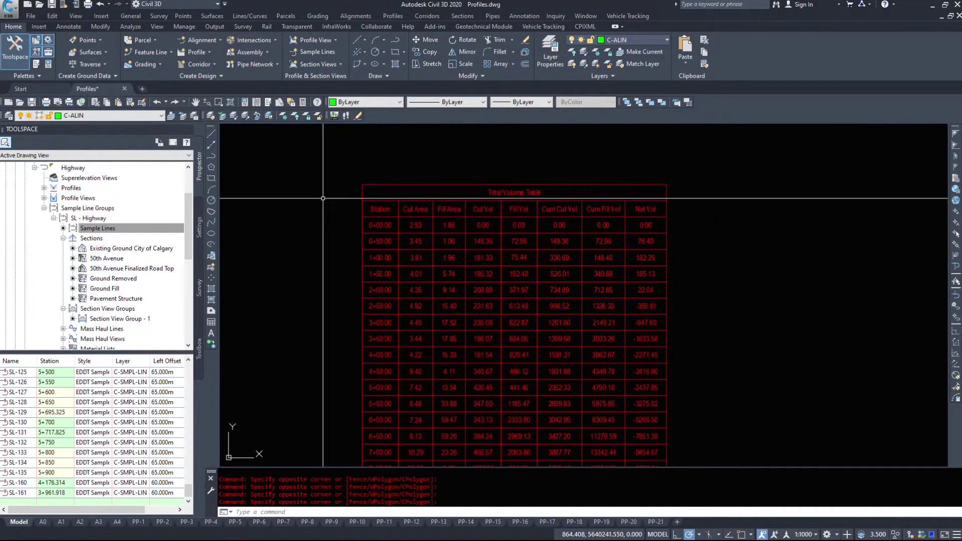
Examine the first station rows of the total volume table across the cut, fill, cumulative and net volume columns.
left_click(326, 217)
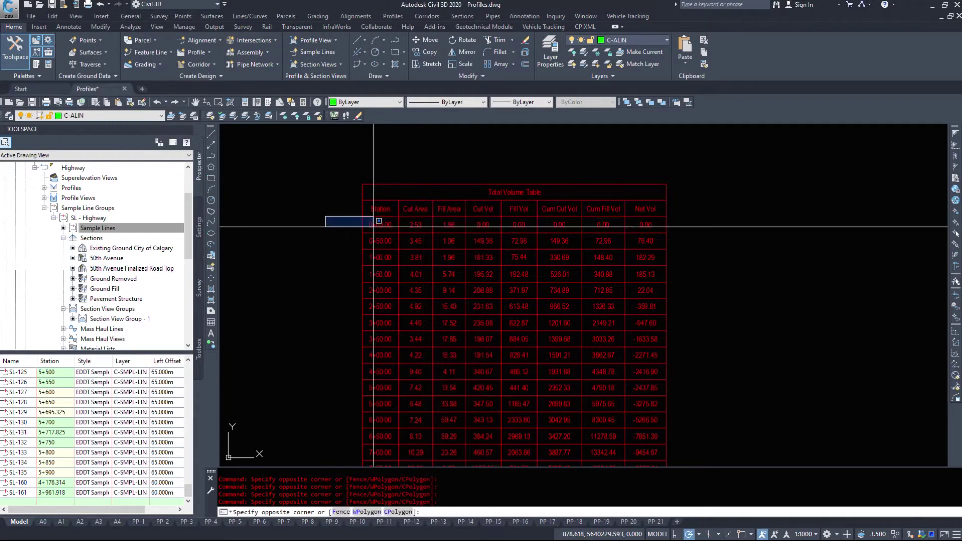
left_click(669, 244)
left_click(324, 224)
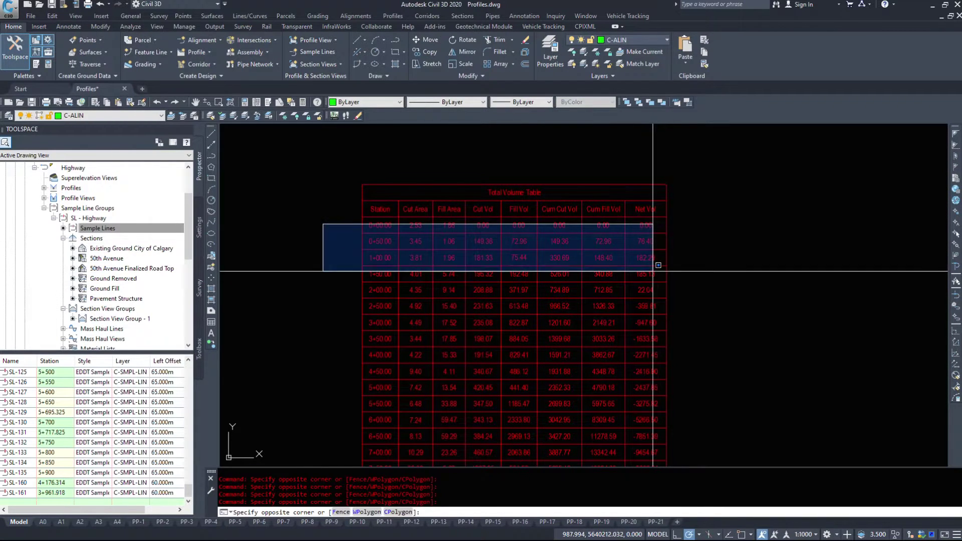
left_click(660, 266)
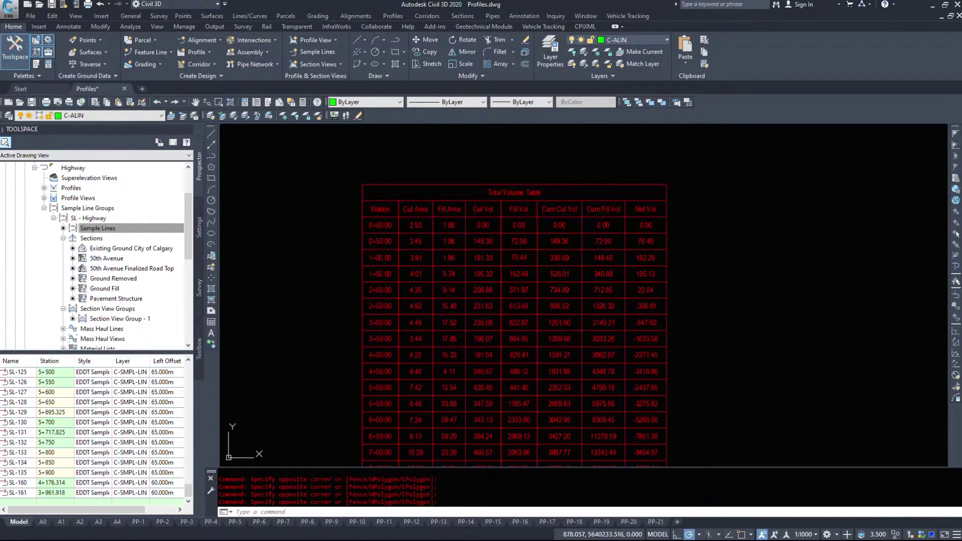
left_click(357, 214)
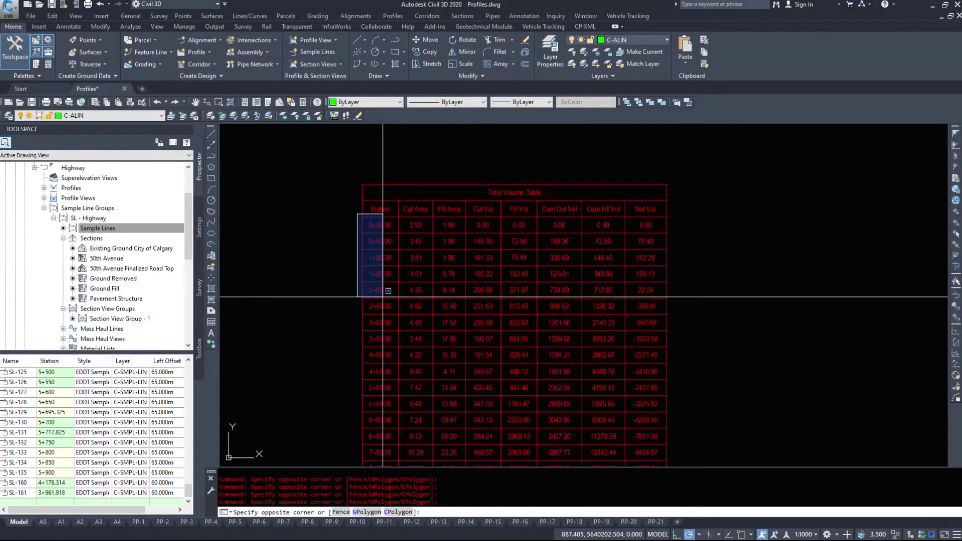
left_click(390, 329)
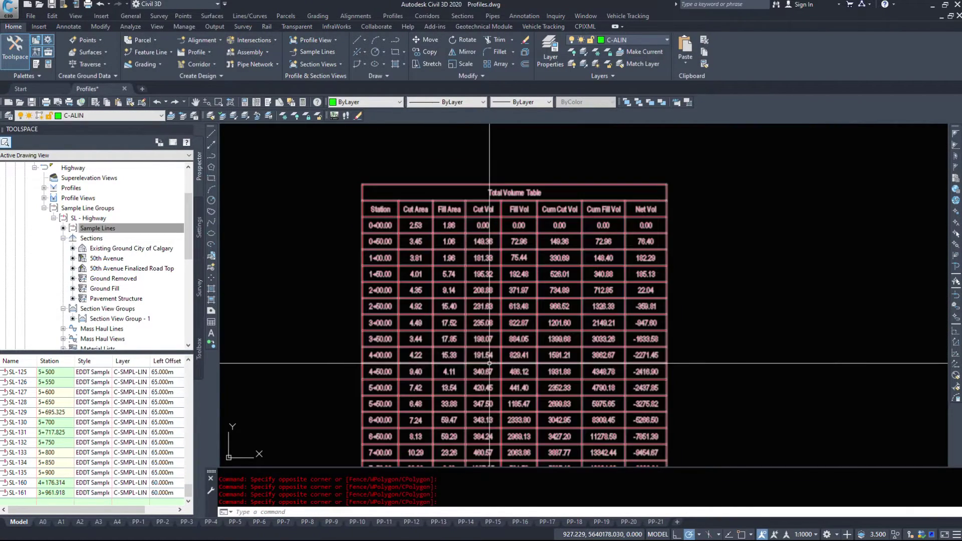
scroll(552, 339, "down", 5)
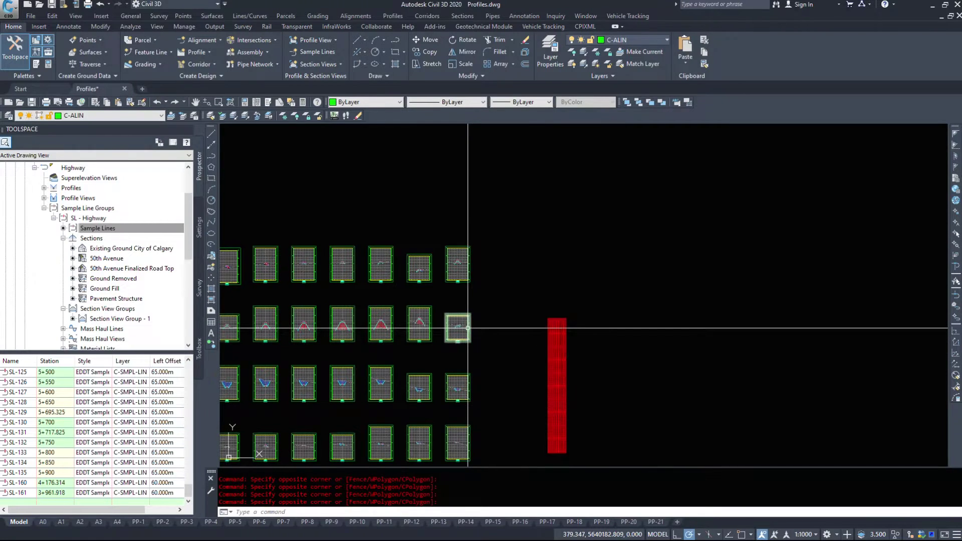
scroll(504, 341, "up", 5)
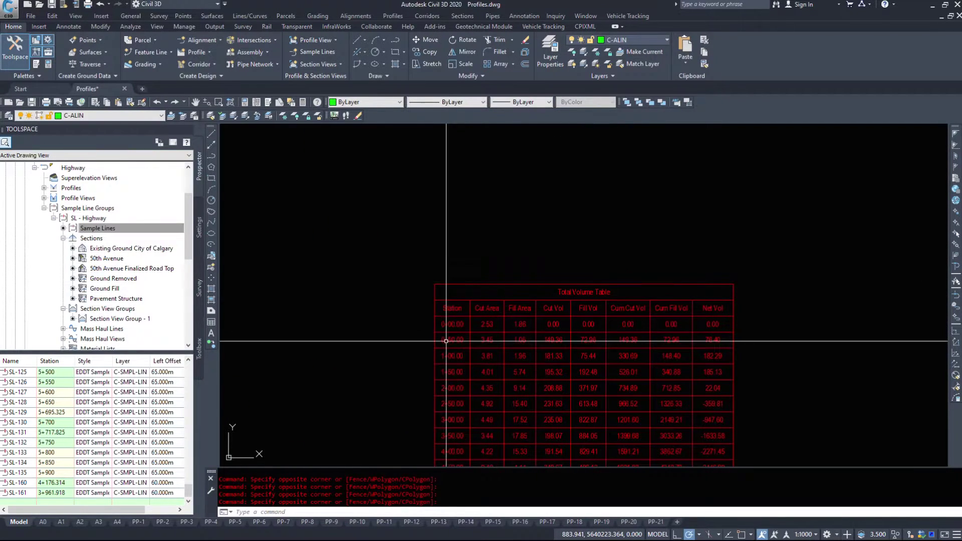
middle_click_drag(445, 332, 403, 321)
scroll(386, 289, "up", 4)
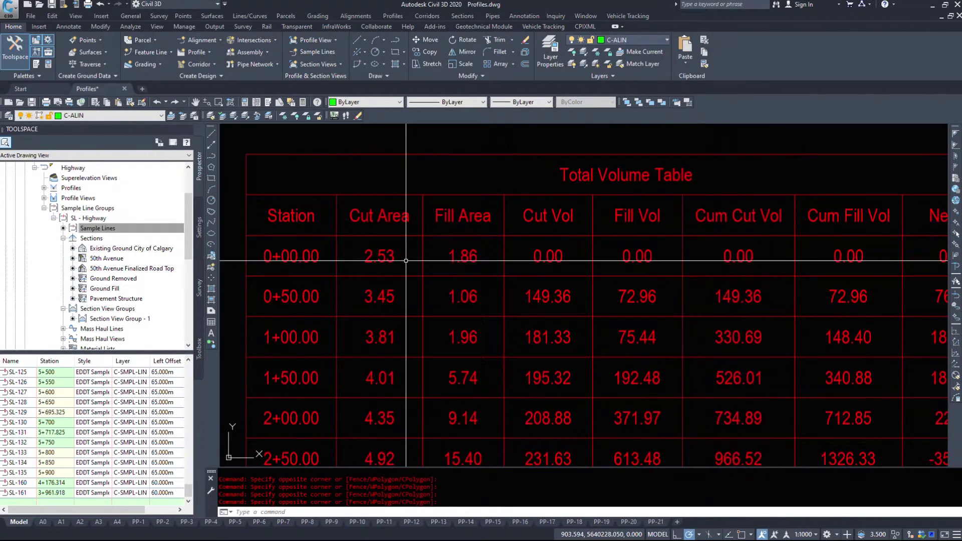
scroll(401, 281, "down", 3)
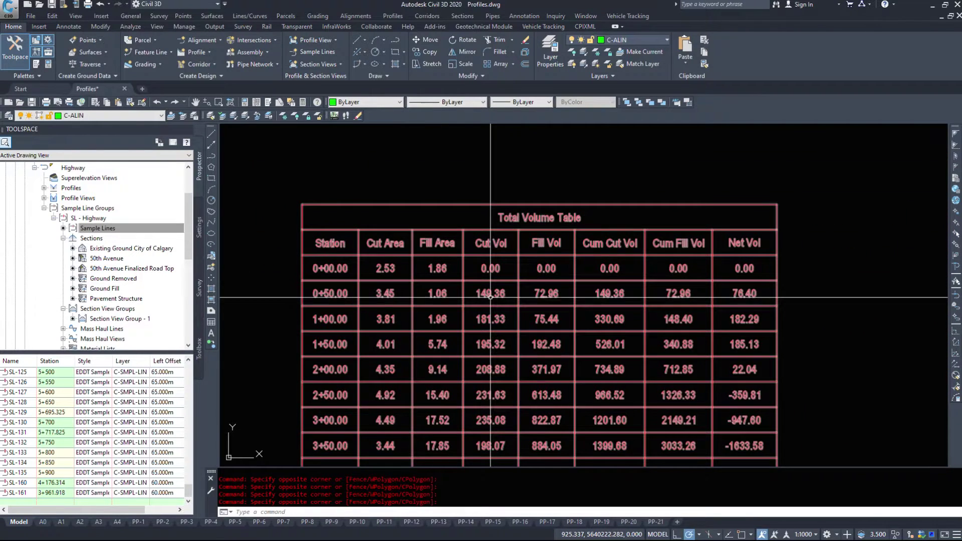
scroll(488, 296, "down", 15)
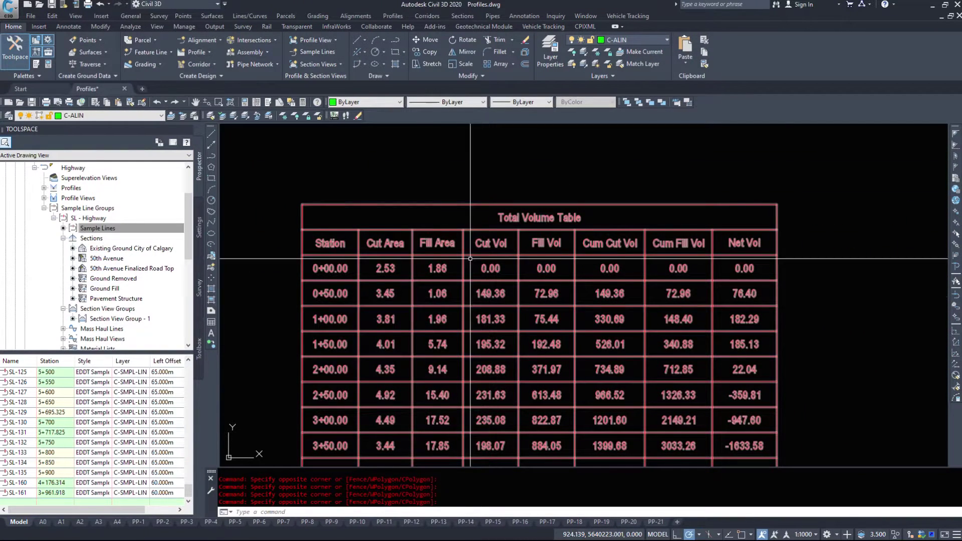
scroll(504, 310, "down", 8)
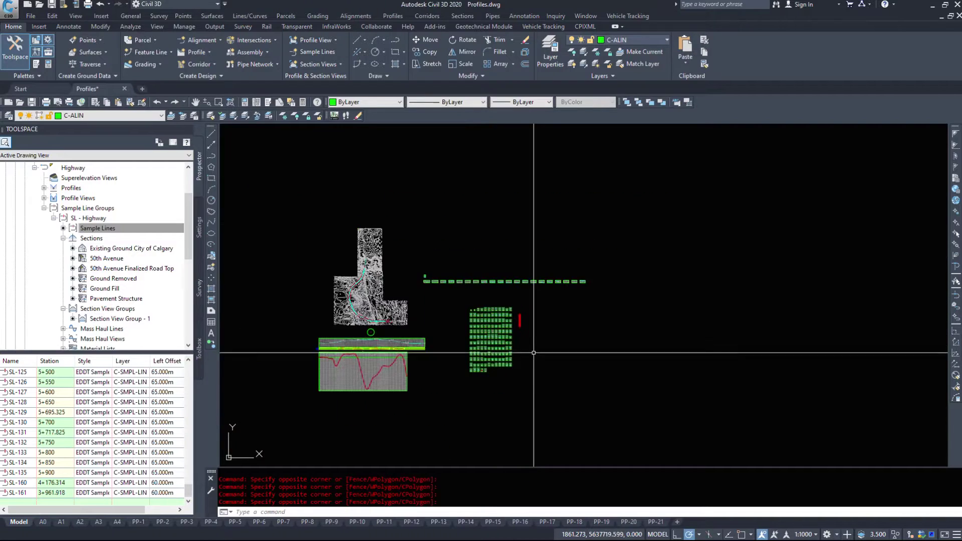
mouse_move(507, 345)
middle_mouse_down()
mouse_move(503, 360)
mouse_move(504, 326)
middle_mouse_up()
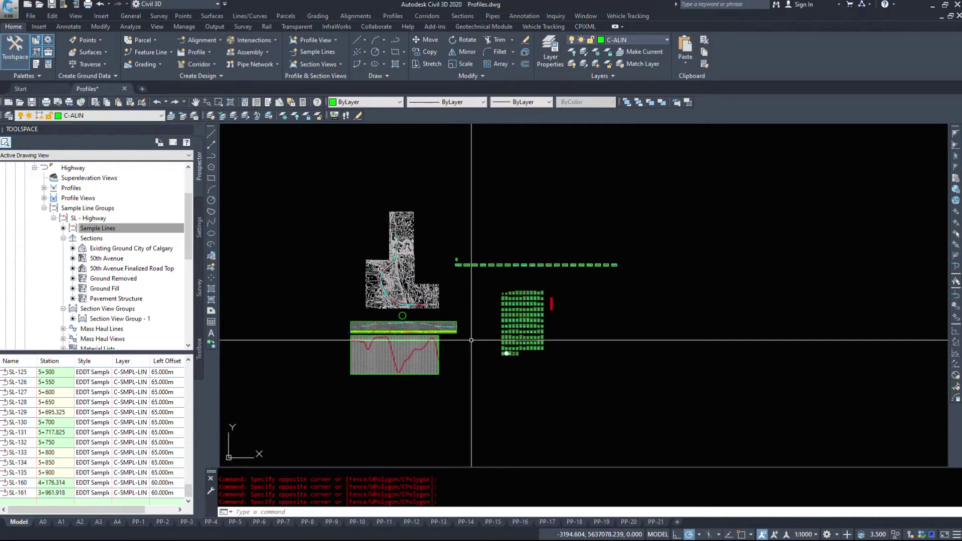
scroll(476, 351, "up", 6)
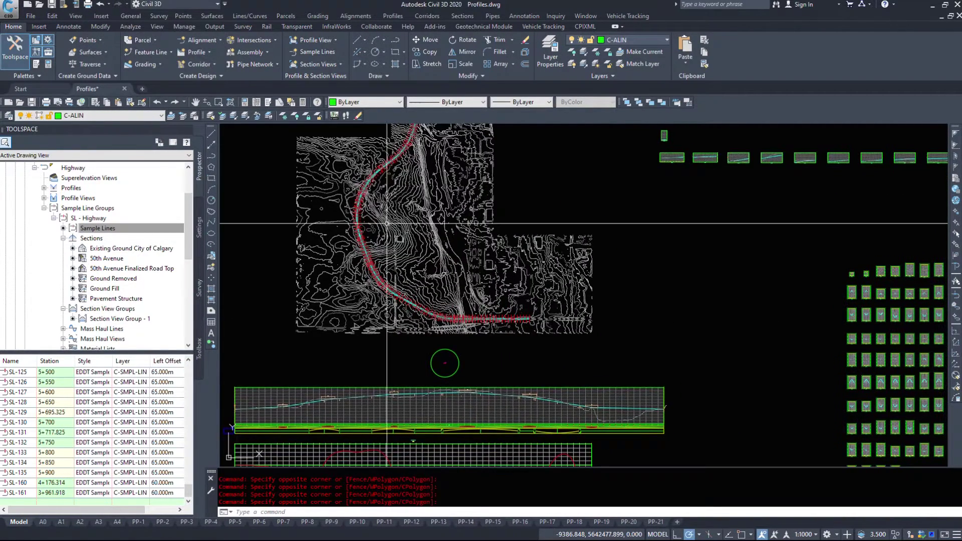
middle_click_drag(615, 463, 354, 259)
middle_click_drag(613, 262, 718, 407)
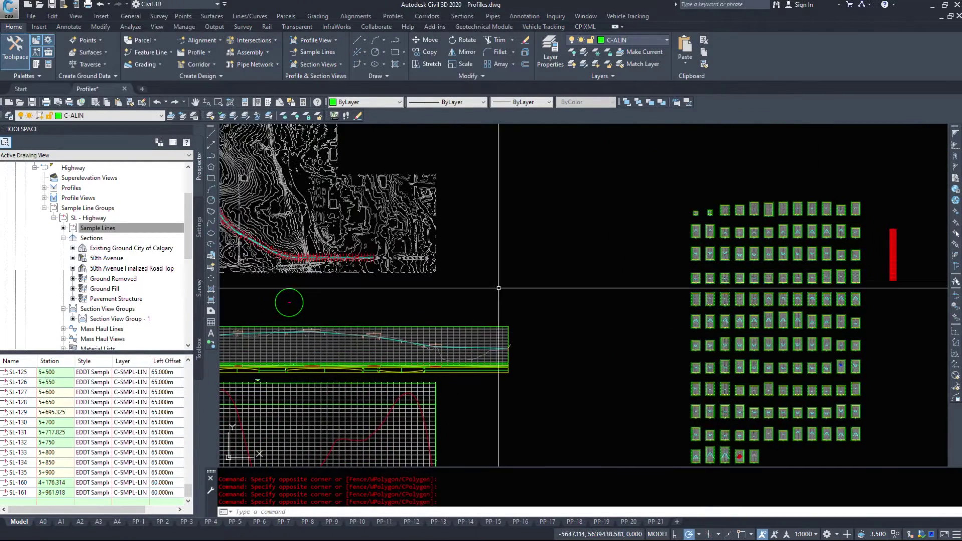
middle_click_drag(505, 287, 556, 353)
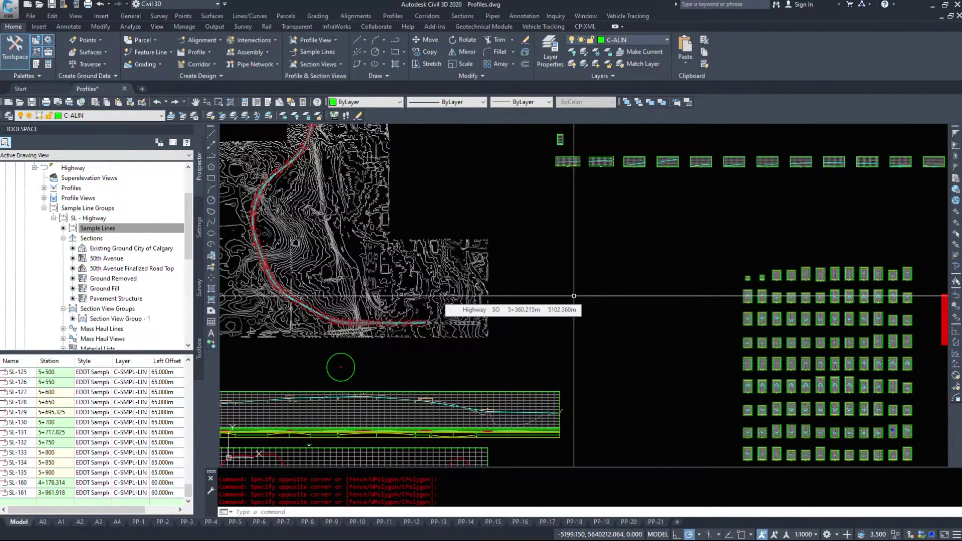
Start a new surface in the drawing's surface collection and name it Cut and Fill Highway.
left_click(43, 208)
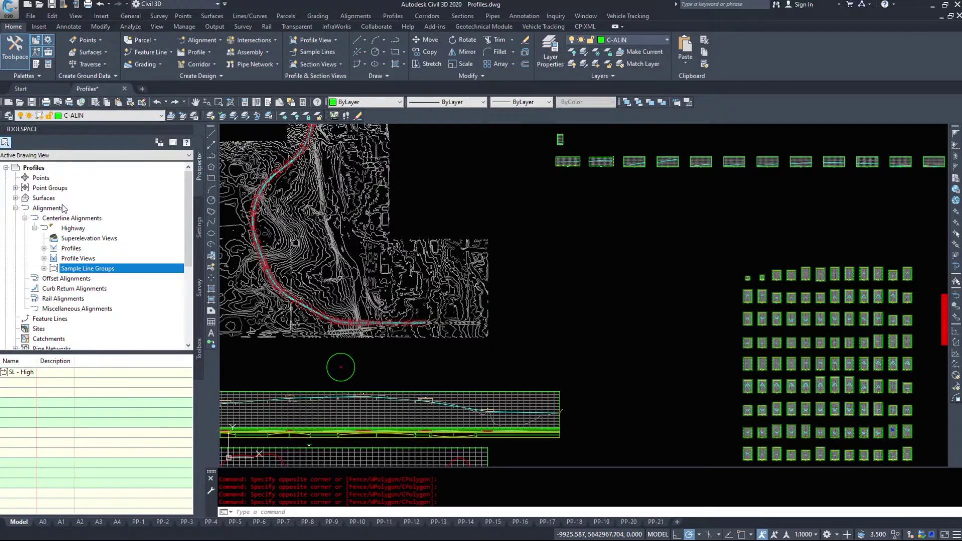
left_click(15, 208)
left_click(15, 199)
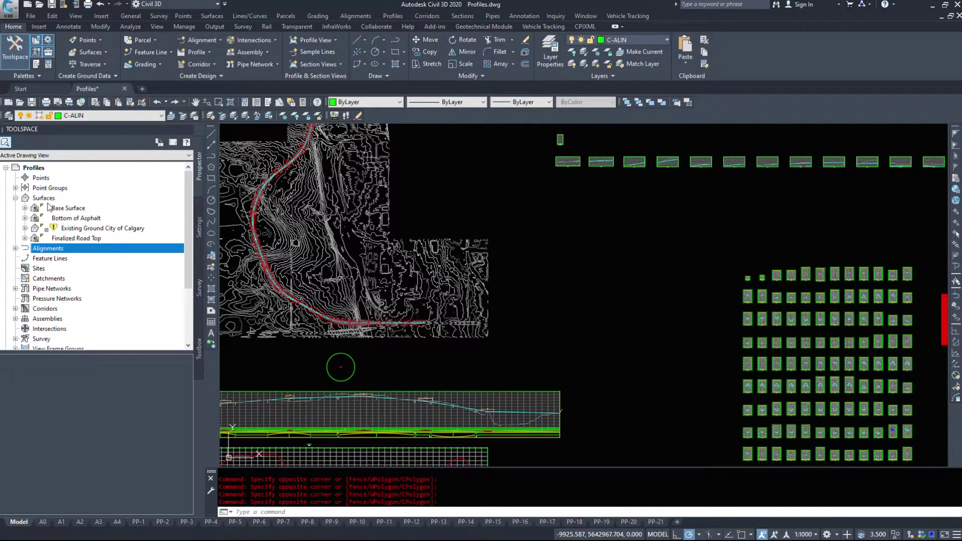
right_click(48, 204)
right_click(47, 199)
left_click(74, 206)
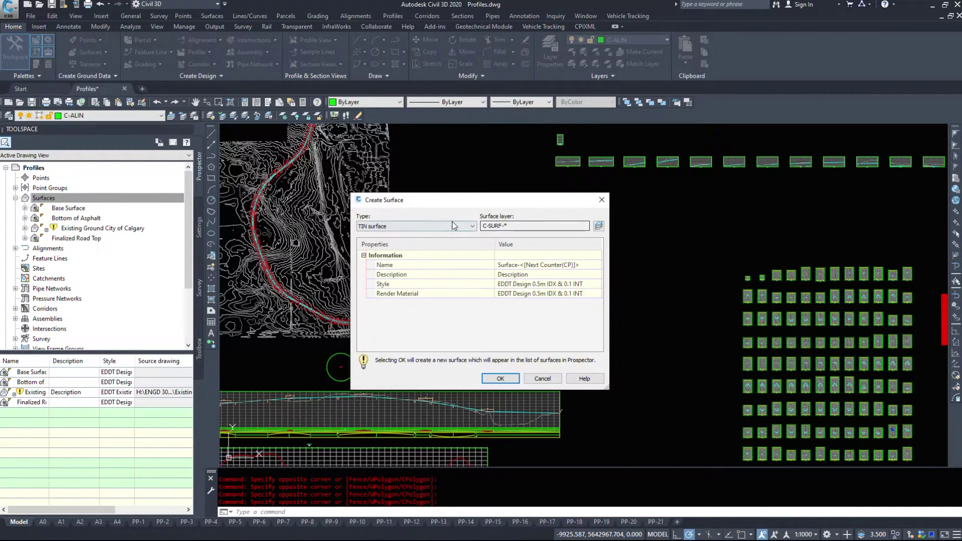
double_click(541, 226)
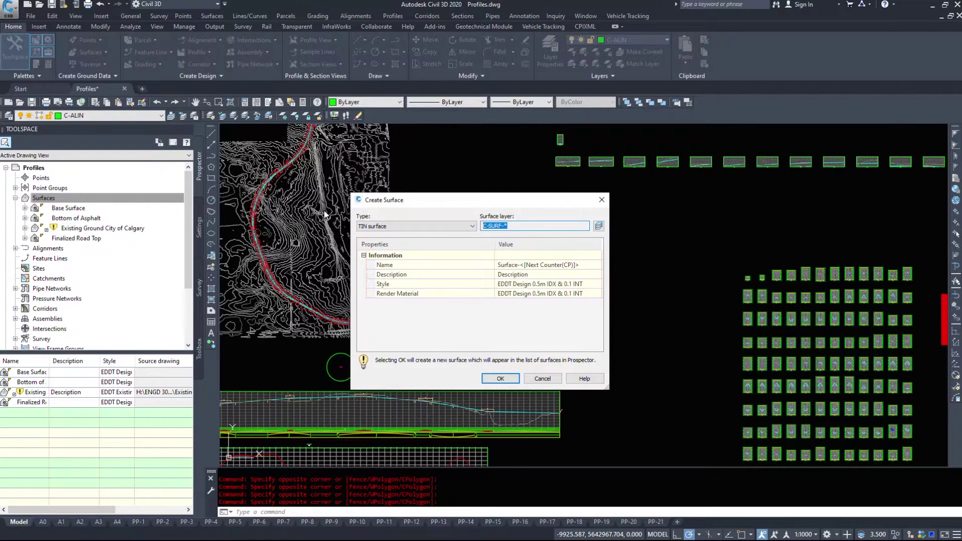
left_click(588, 266)
type("Cut and Fill Highway")
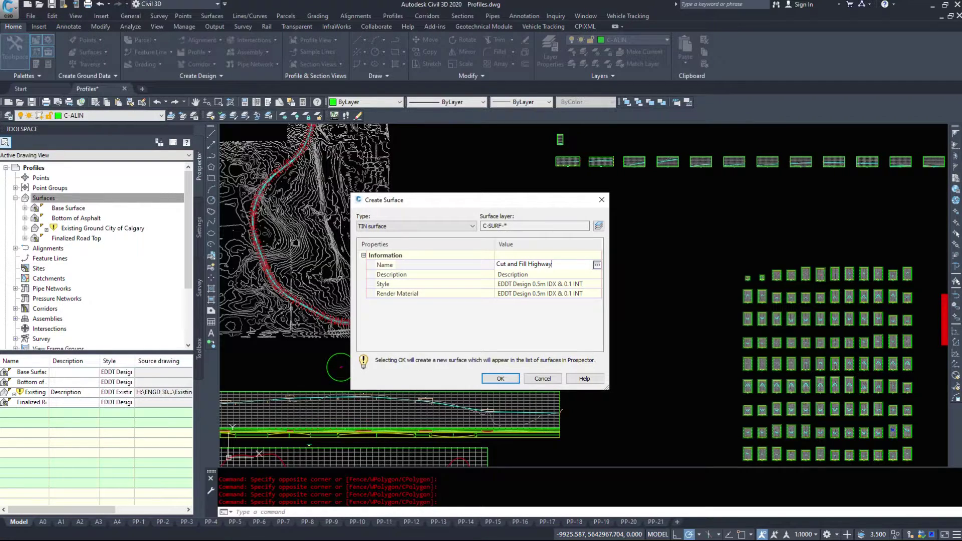
key("Return")
Give the new surface the style EDDT Cut and Fill and make it a TIN volume surface.
left_click(589, 293)
left_click(587, 284)
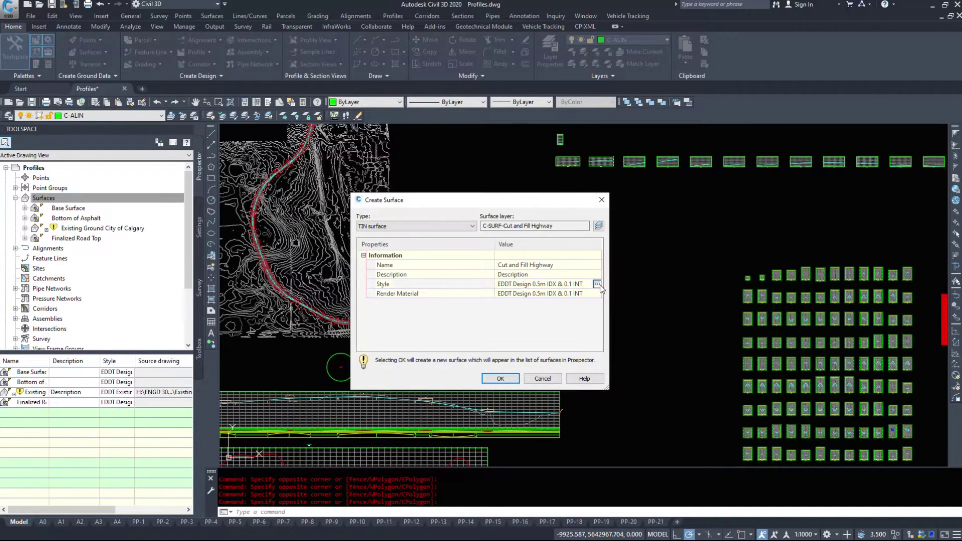
left_click(597, 284)
left_click(530, 199)
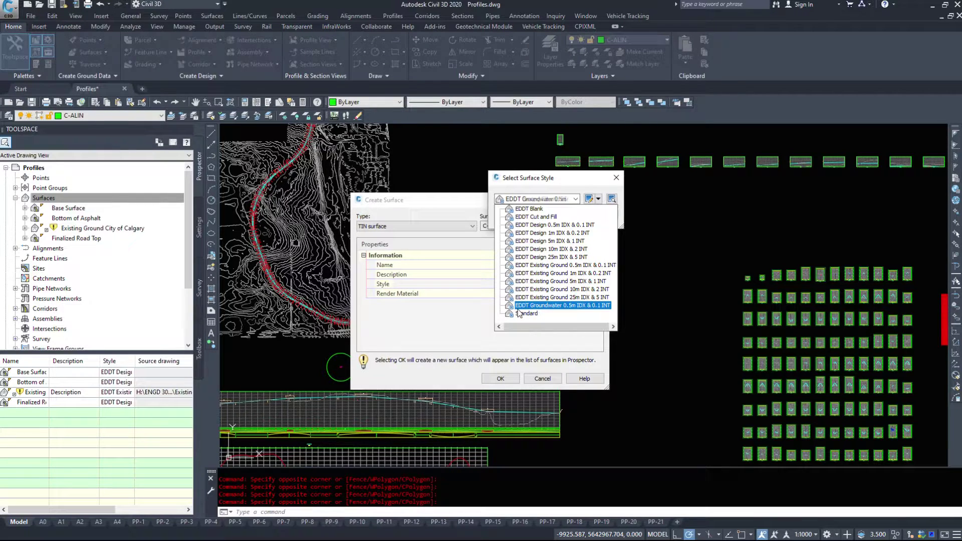
left_click(517, 219)
left_click(513, 219)
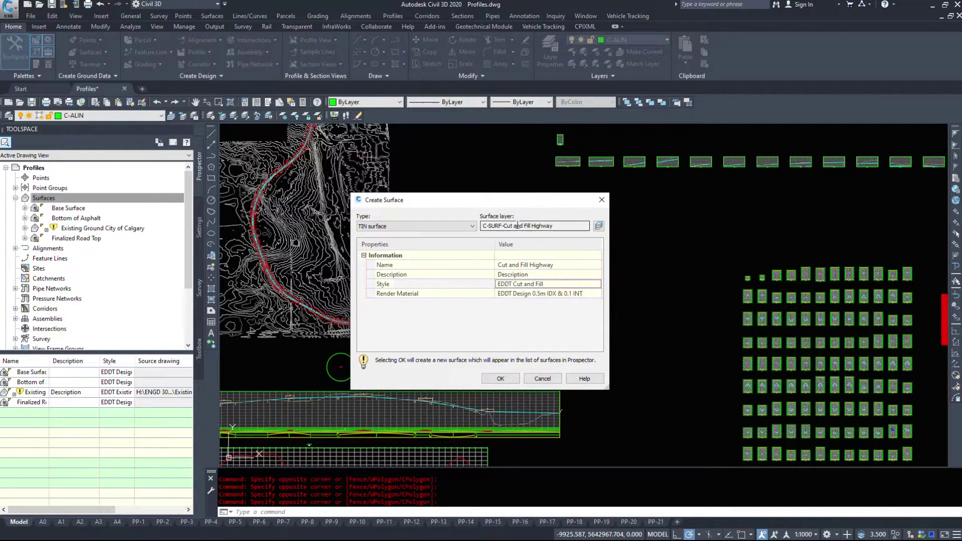
left_click(374, 229)
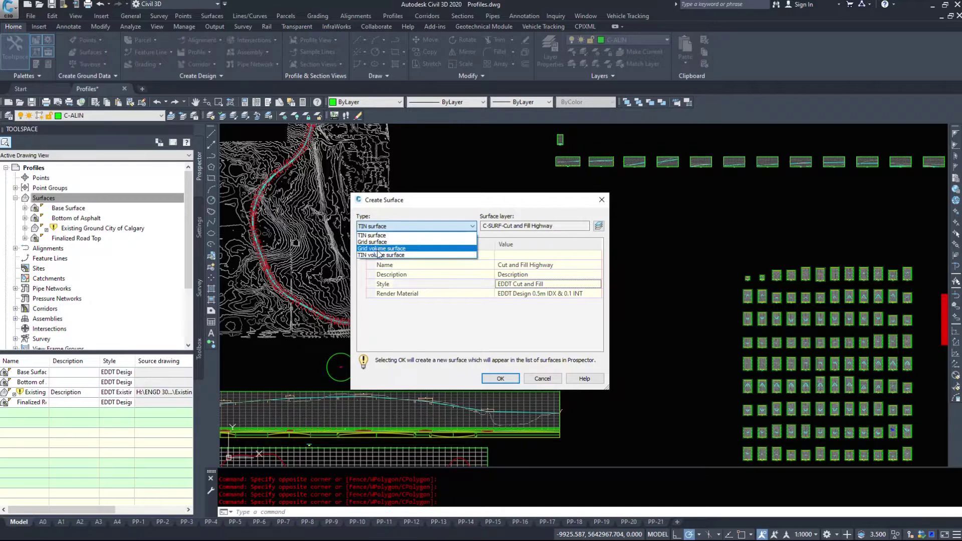
left_click(386, 250)
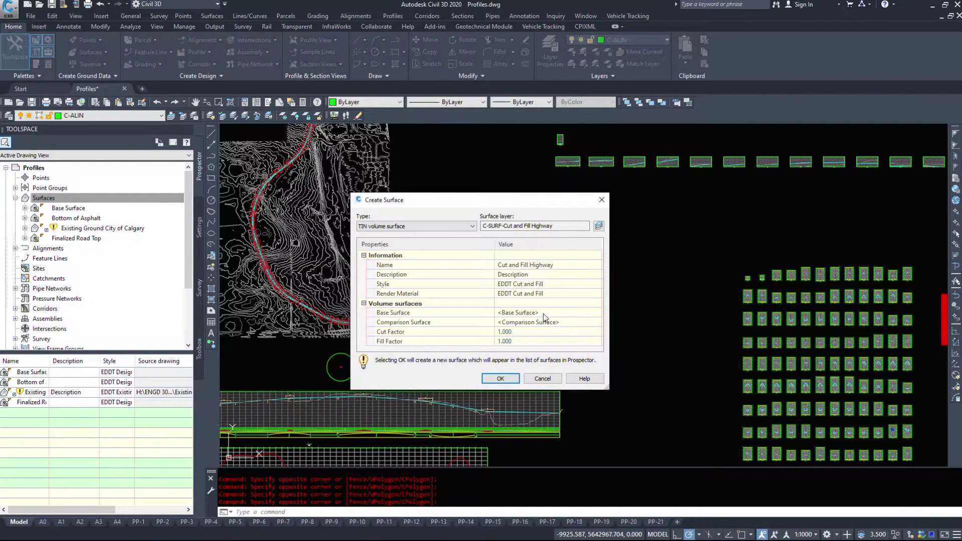
Assign Existing Ground City of Calgary as the base surface and Finalized Road Top as the comparison surface.
left_click(577, 314)
left_click(597, 313)
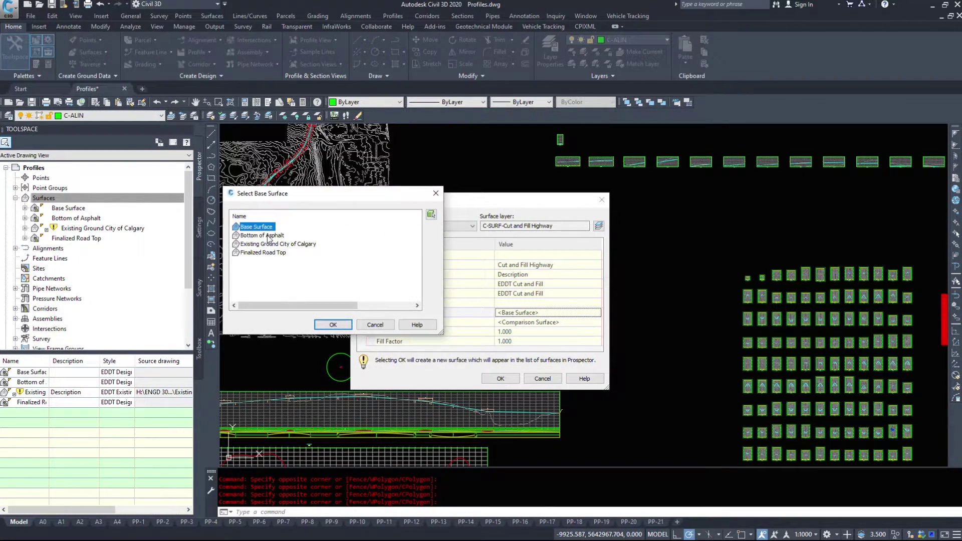
double_click(265, 246)
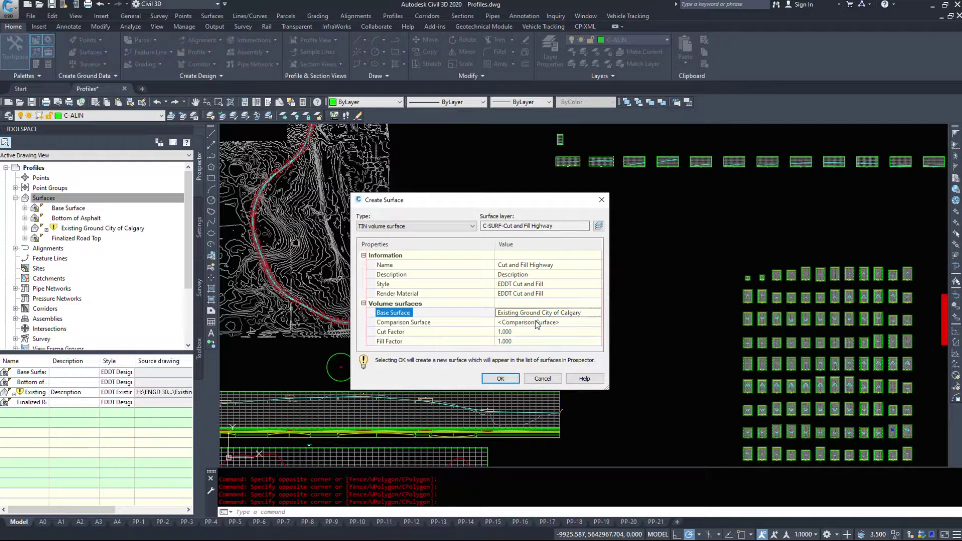
left_click(592, 331)
left_click(577, 323)
left_click(597, 322)
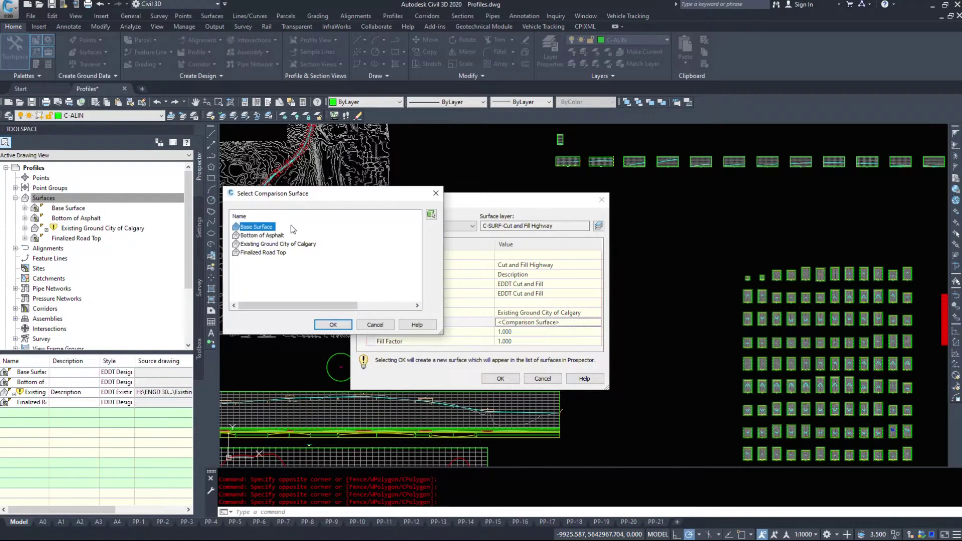
left_click(270, 235)
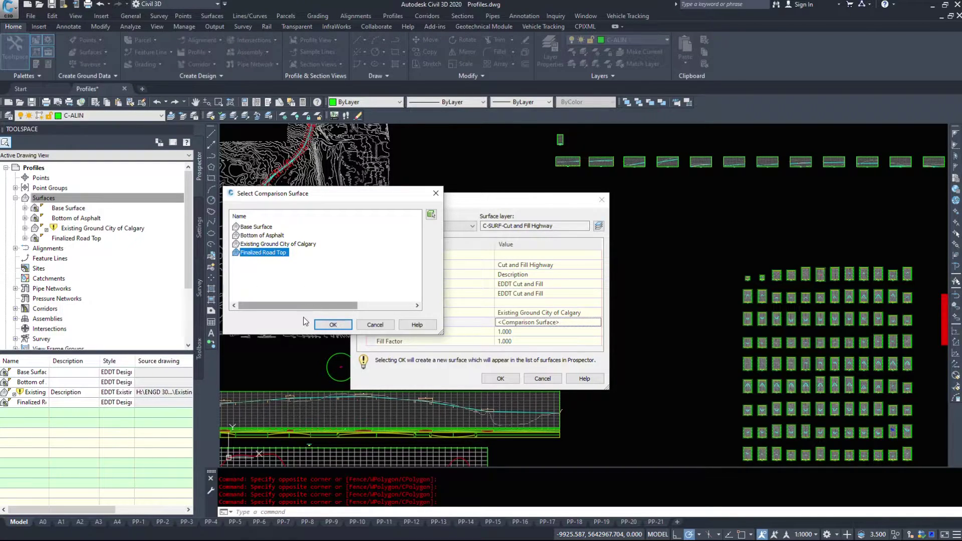
left_click(334, 326)
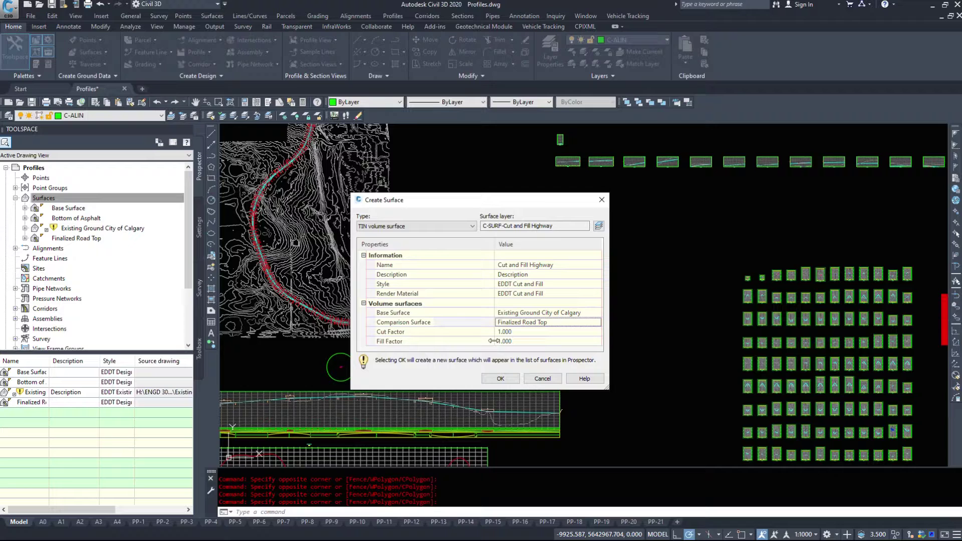
Keep the cut and fill factors at 1.000 and create the Cut and Fill Highway volume surface.
left_click(413, 321)
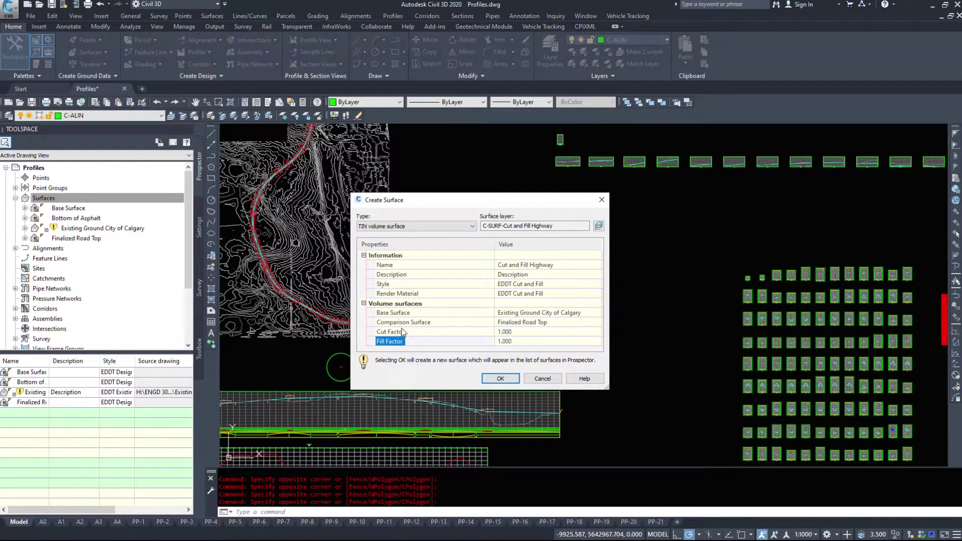
left_click(400, 333)
left_click(399, 341)
left_click(399, 333)
left_click(399, 342)
left_click(506, 332)
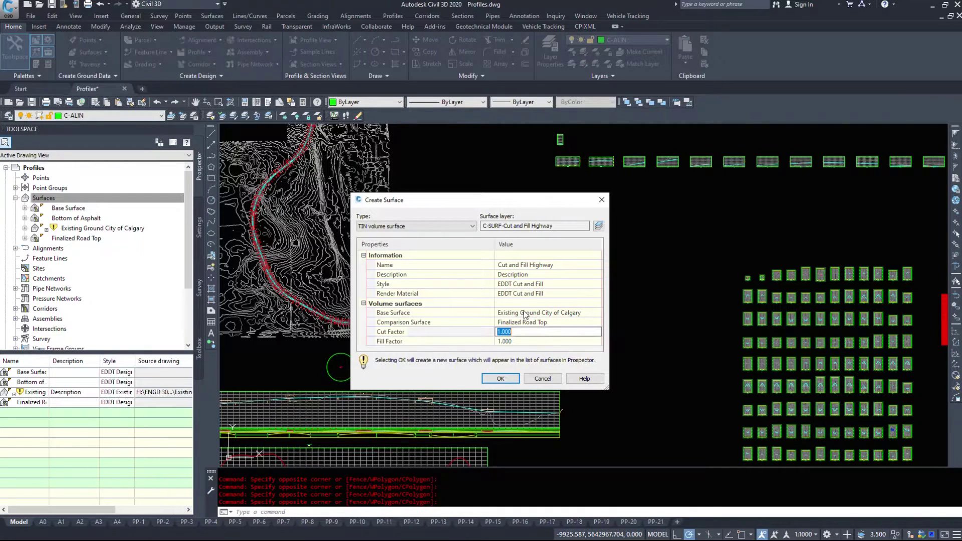
left_click(525, 350)
left_click(520, 341)
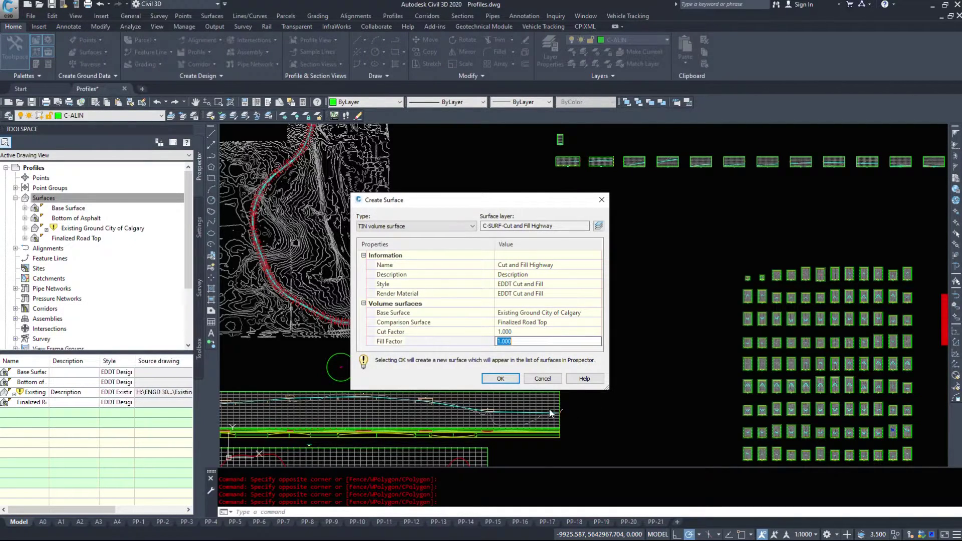
left_click(501, 379)
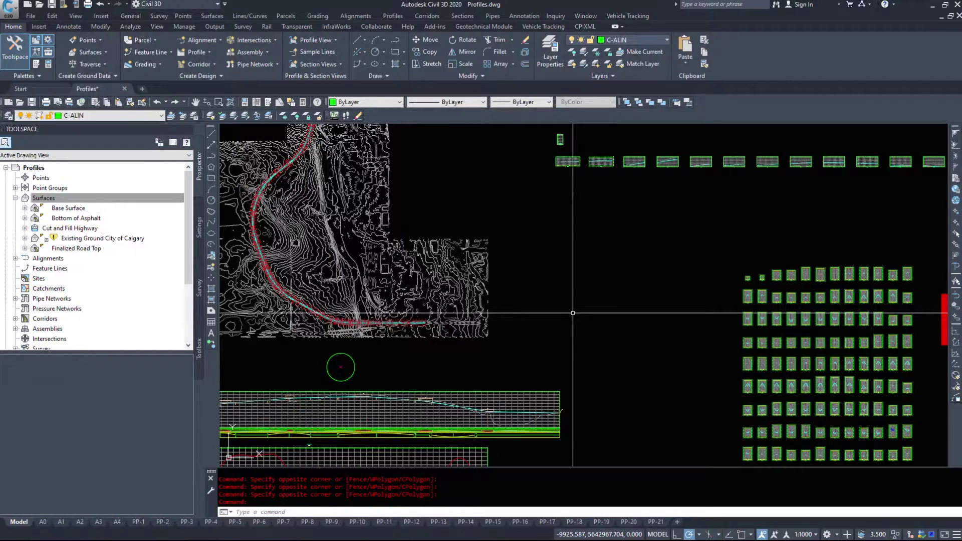
scroll(340, 286, "up", 5)
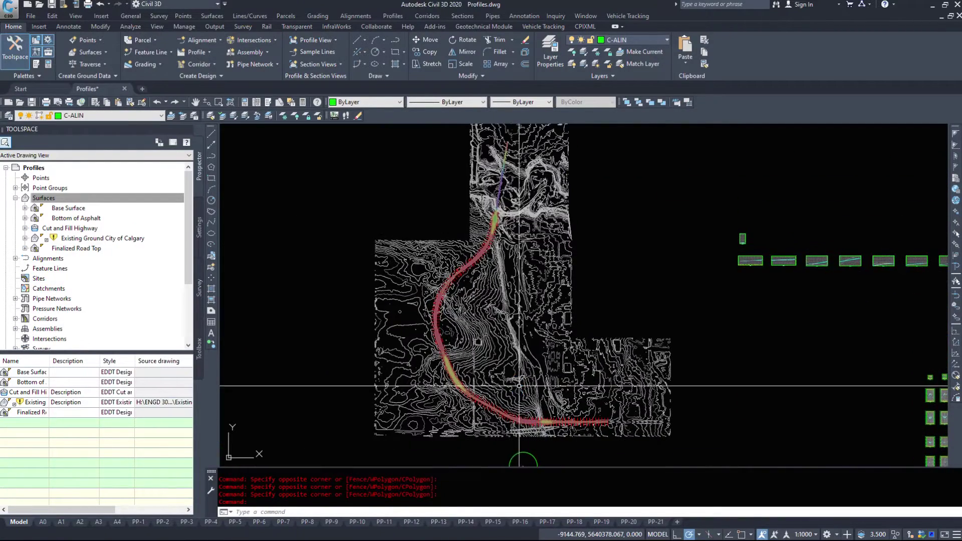
Examine the cut and fill colour bands of the volume surface along the highway's curve and its northern straight.
scroll(475, 211, "up", 4)
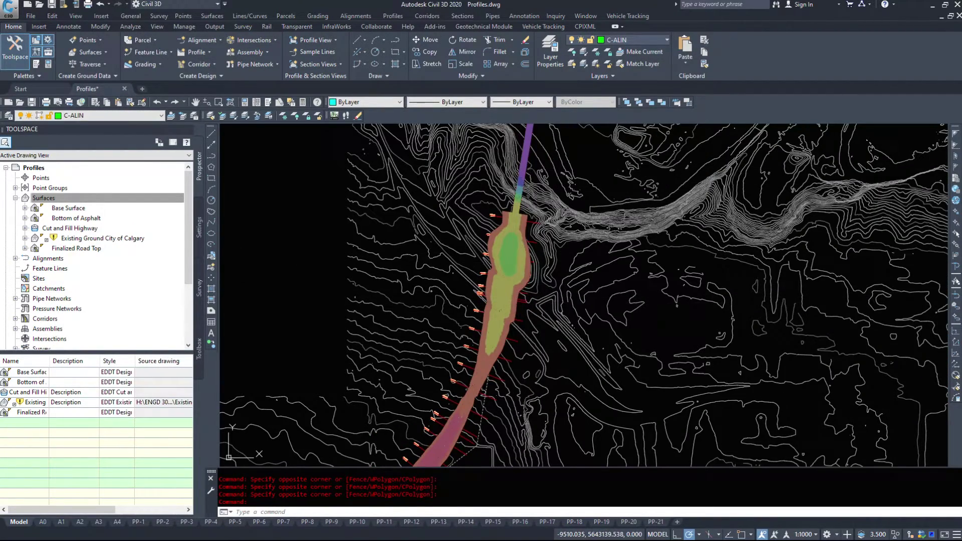
left_click(568, 262)
scroll(568, 262, "up", 6)
key("Escape")
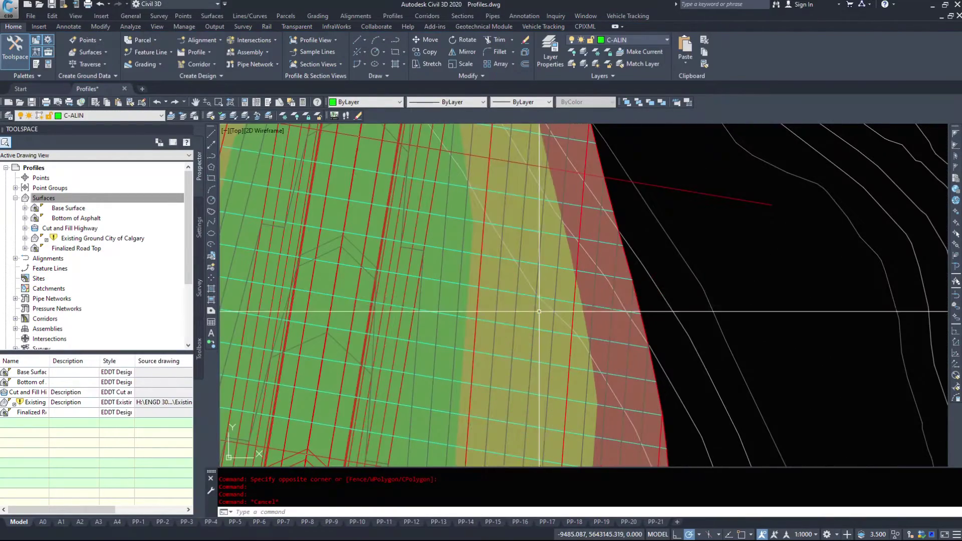
left_click(478, 271)
left_click(476, 268)
left_click(474, 270)
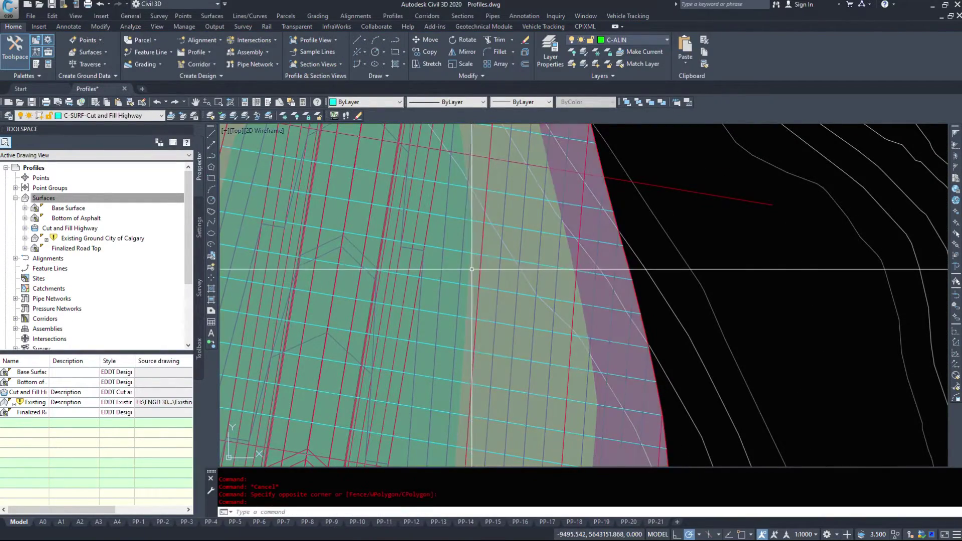
scroll(476, 269, "down", 7)
scroll(495, 324, "down", 7)
mouse_move(572, 272)
middle_mouse_down()
mouse_move(543, 131)
mouse_move(537, 402)
middle_mouse_up()
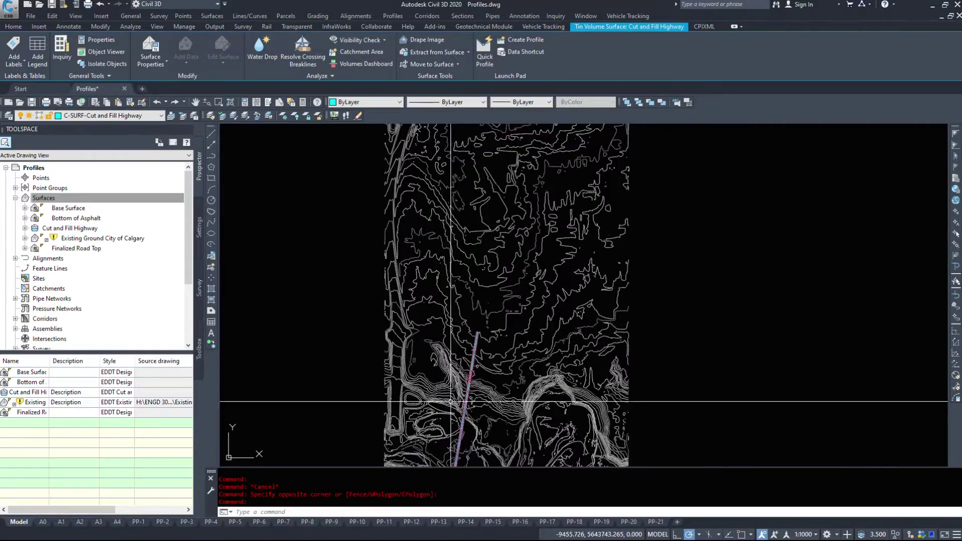
scroll(477, 361, "up", 4)
scroll(548, 397, "up", 6)
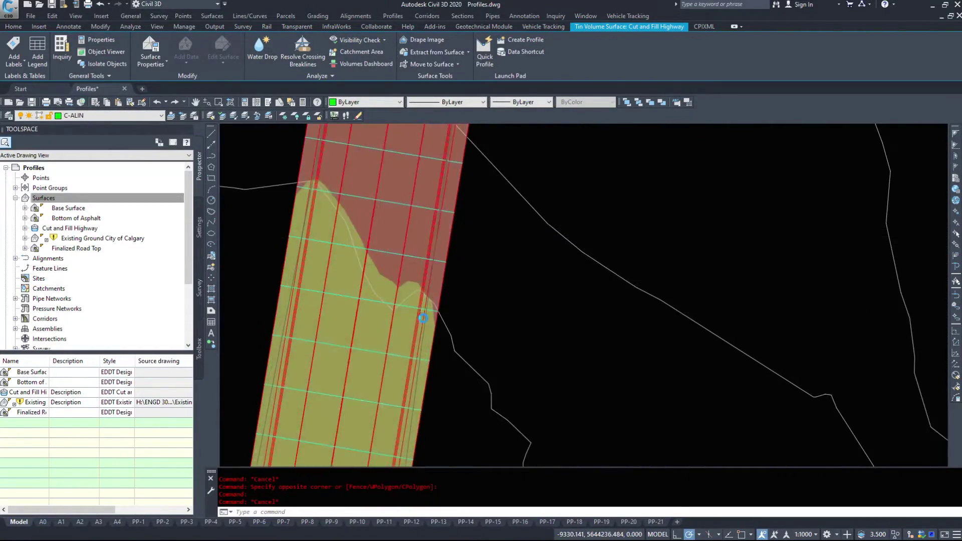
key("Escape")
scroll(499, 187, "down", 5)
scroll(303, 262, "up", 8)
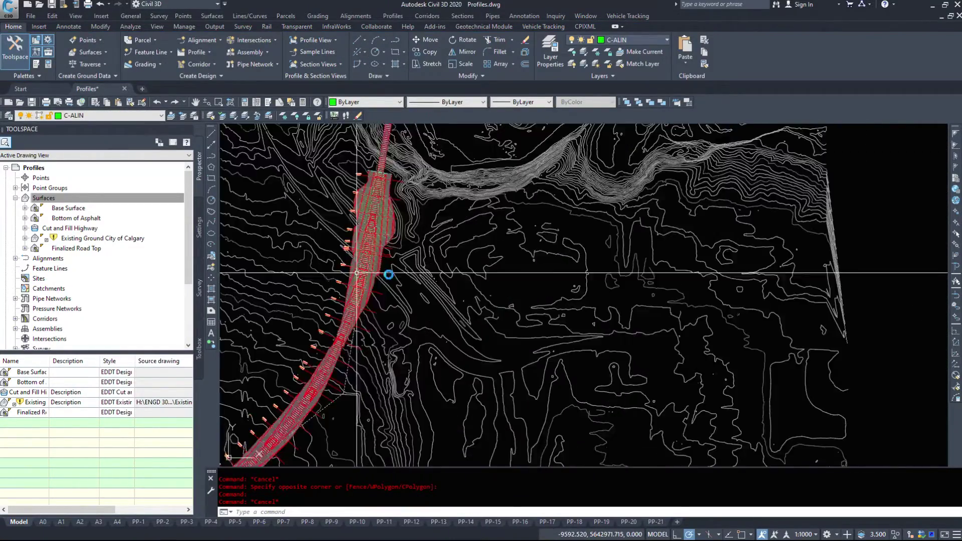
Open the Cut and Fill Highway surface's properties and run an Elevations analysis with 8 ranges.
left_click(294, 256)
right_click(289, 254)
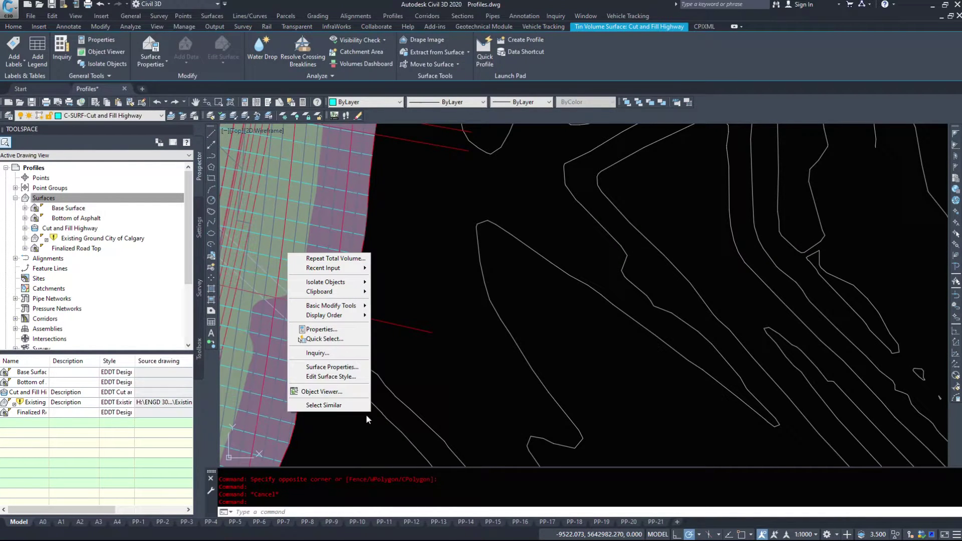
left_click(324, 369)
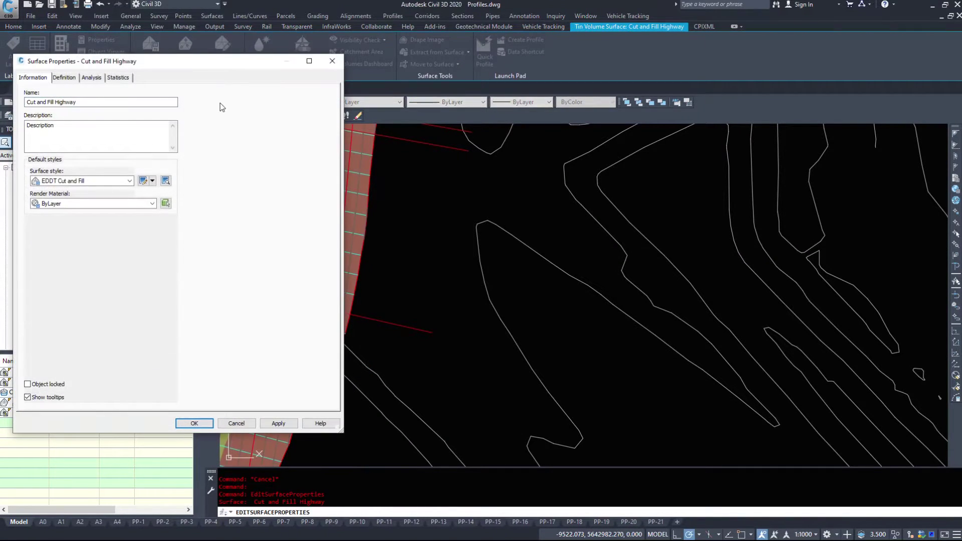
left_click_drag(105, 62, 333, 96)
left_click(293, 113)
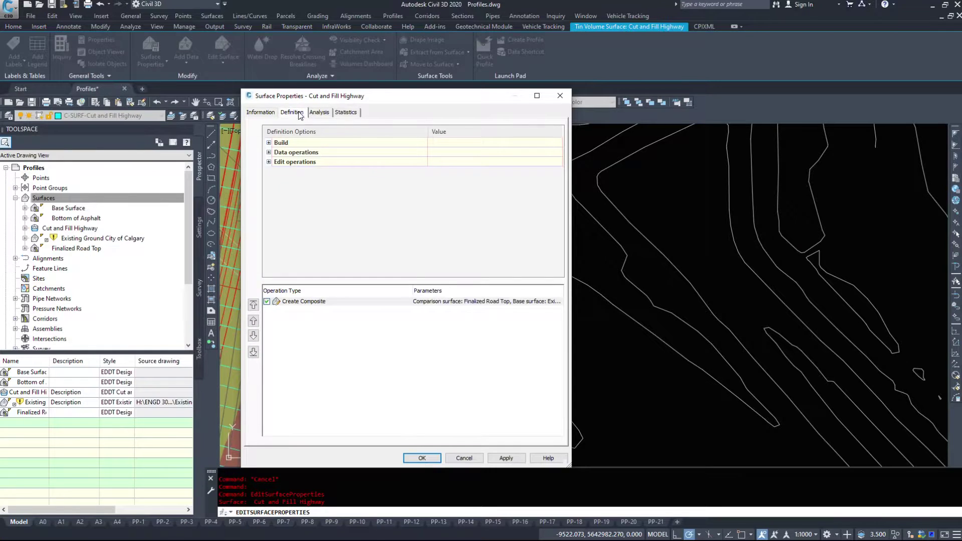
left_click(318, 112)
left_click(321, 137)
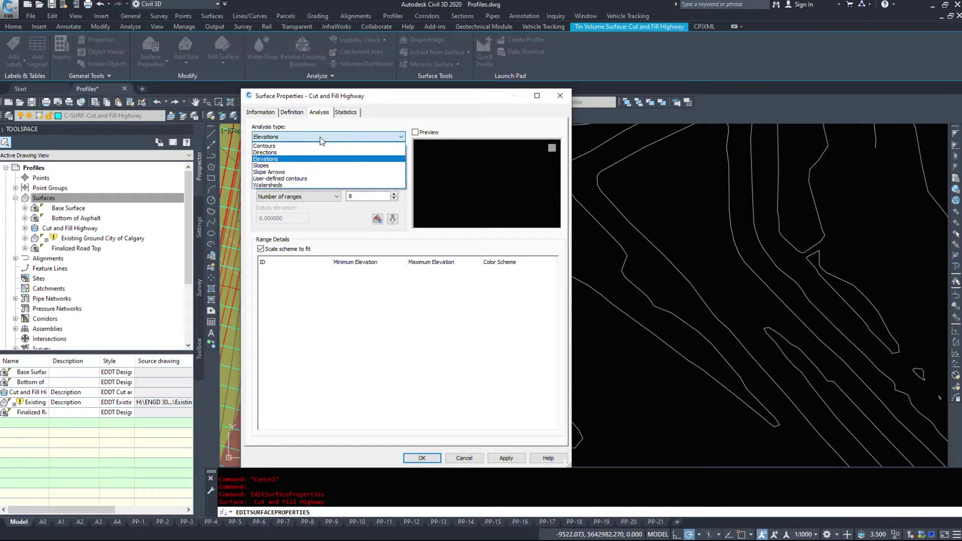
left_click(294, 160)
left_click(392, 219)
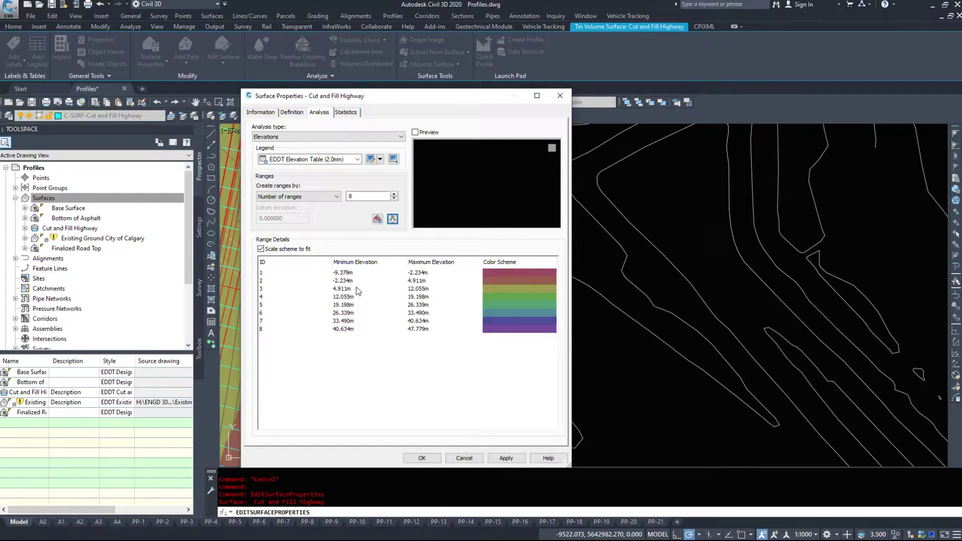
Check the Elevations component in the plan display settings of the EDDT Cut and Fill style.
left_click(263, 114)
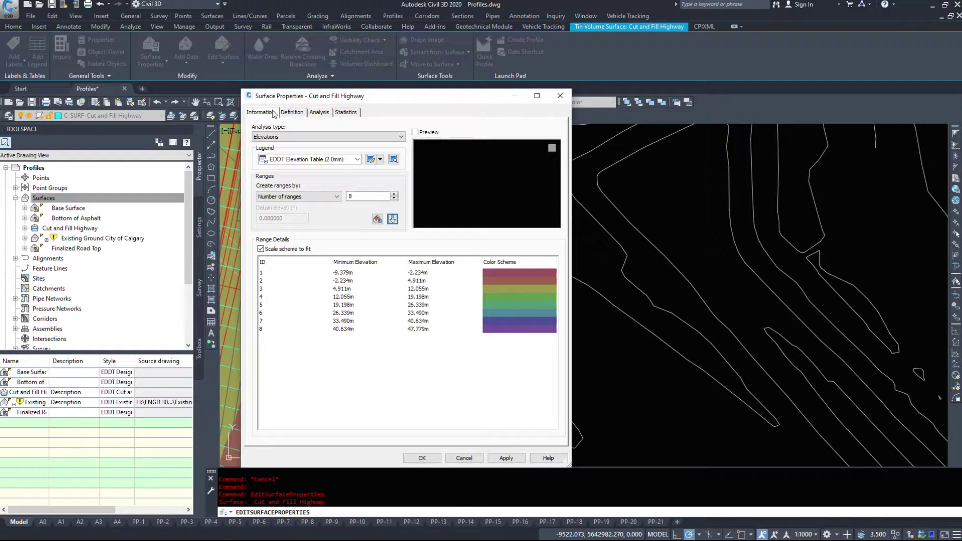
left_click(371, 214)
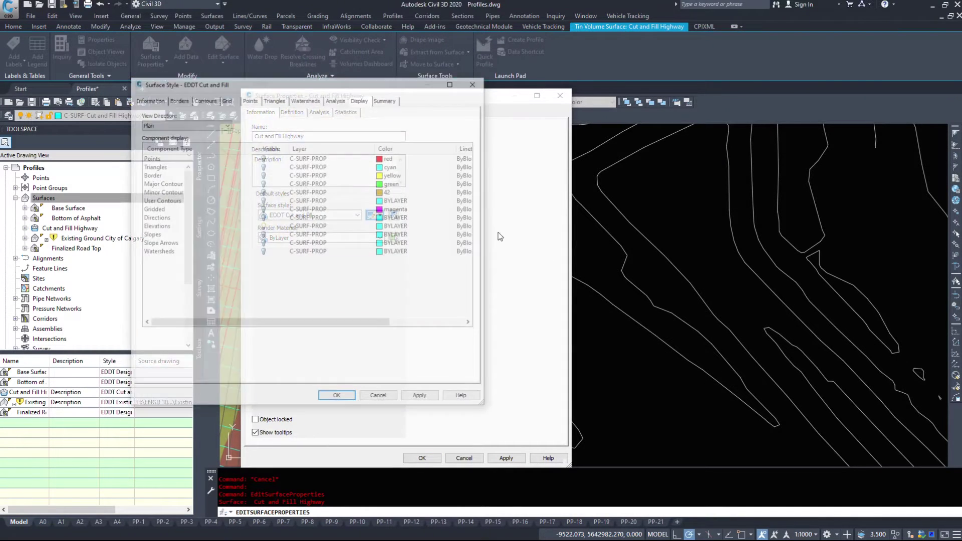
left_click(177, 228)
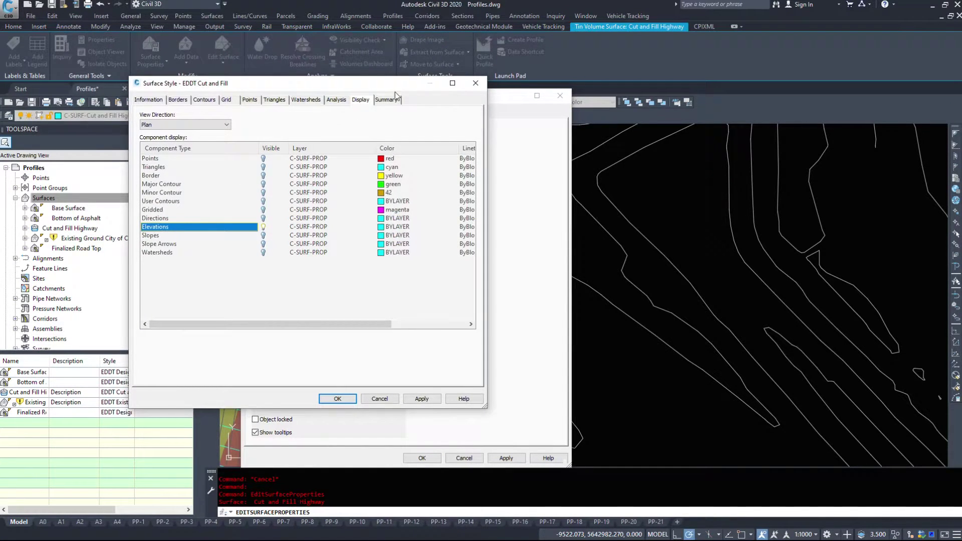
left_click(475, 84)
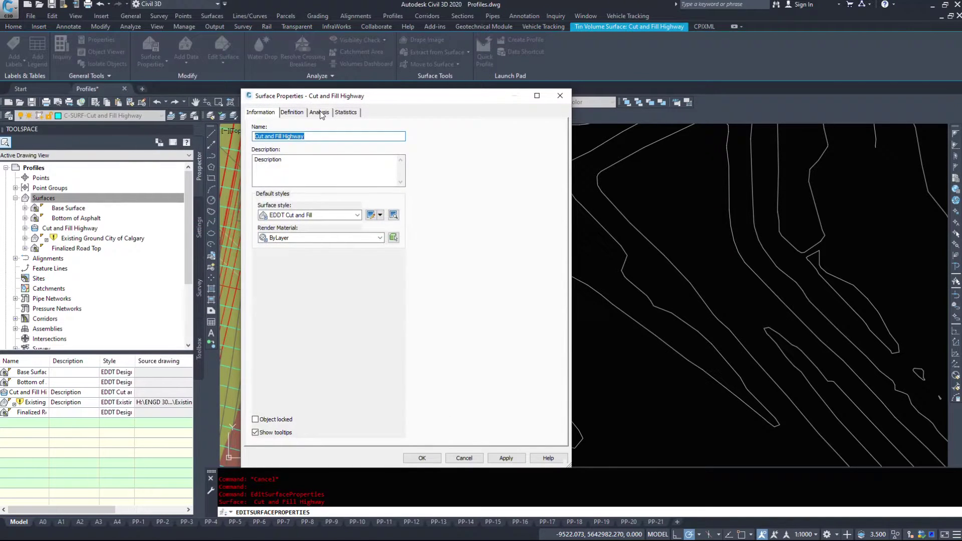
Set elevation range 1 of the analysis to a minimum of -10 m and a maximum of -5 m.
left_click(320, 113)
left_click(348, 273)
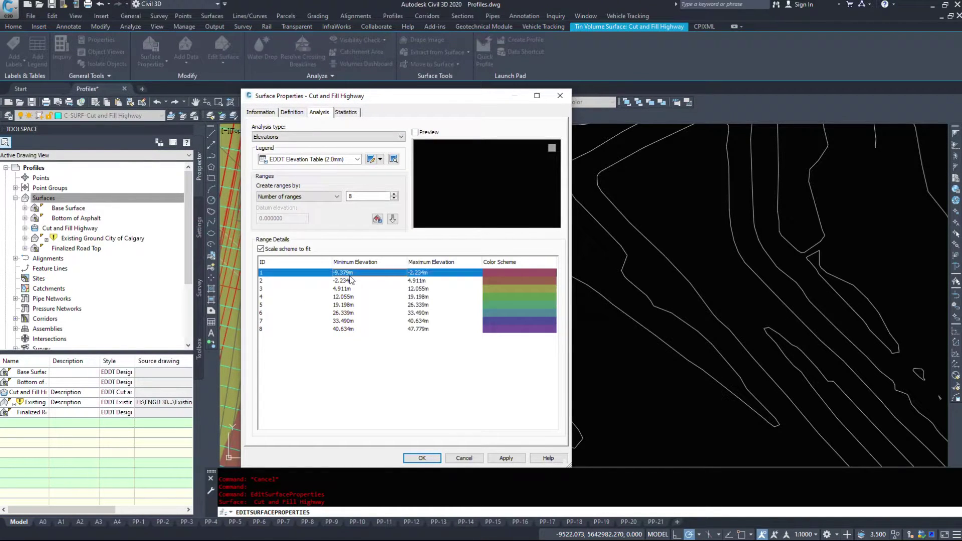
left_click(351, 275)
type("-10")
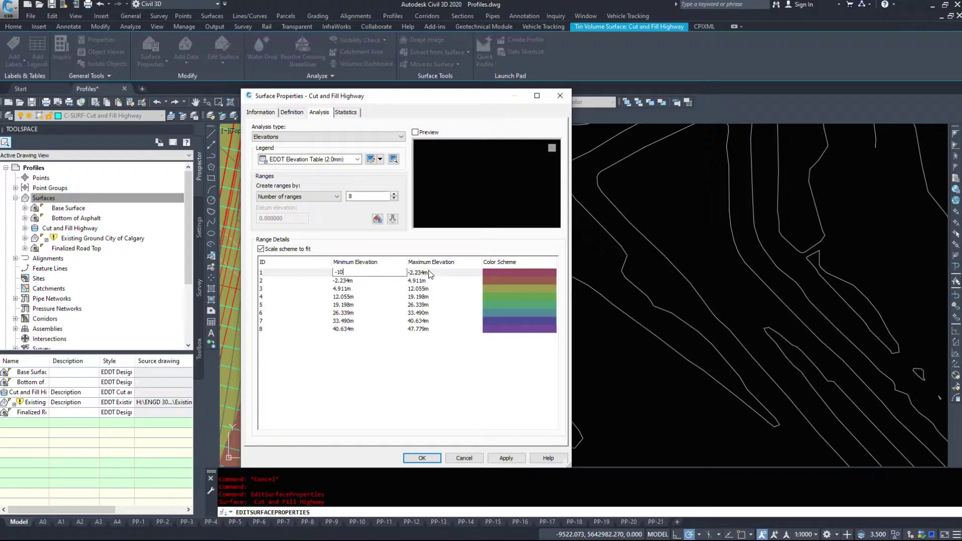
left_click(429, 272)
type("-5")
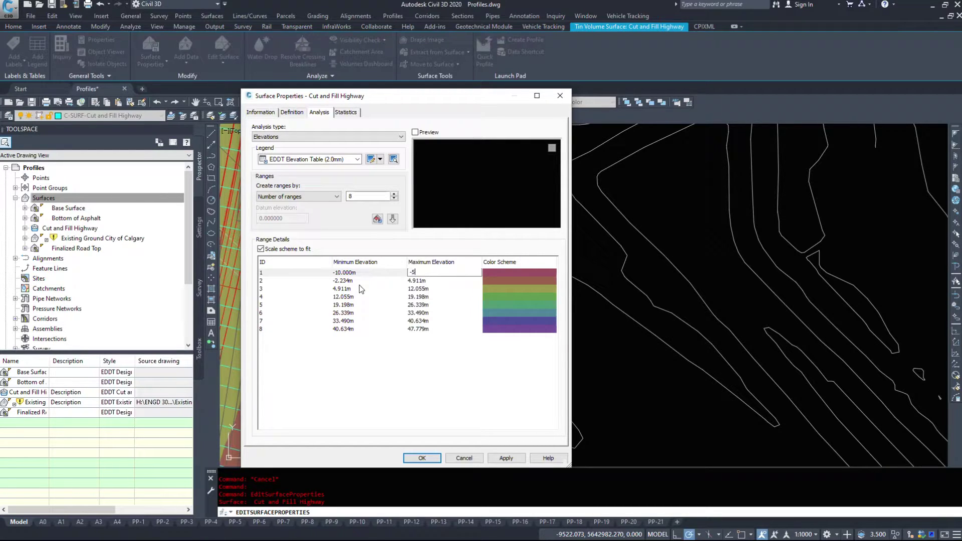
Set elevation range 2 to a minimum of -5 m and a maximum of 0 m.
left_click(356, 281)
left_click(357, 282)
type("-")
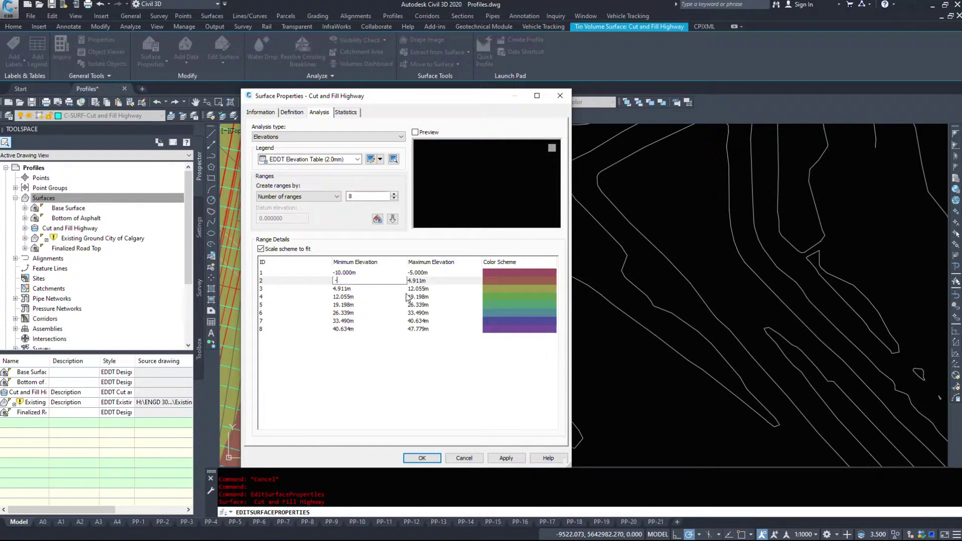
type("5.000m")
left_click(426, 281)
left_click(425, 281)
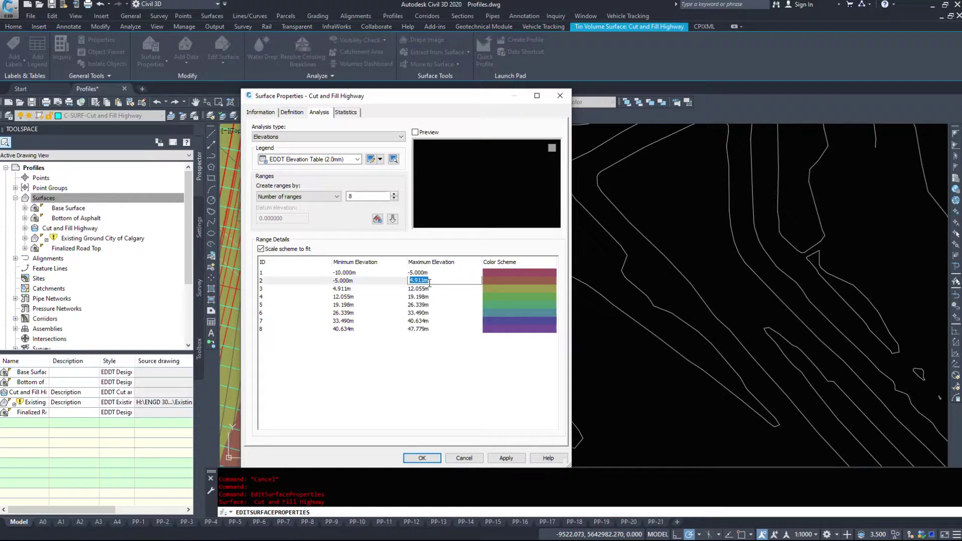
type("0.000m")
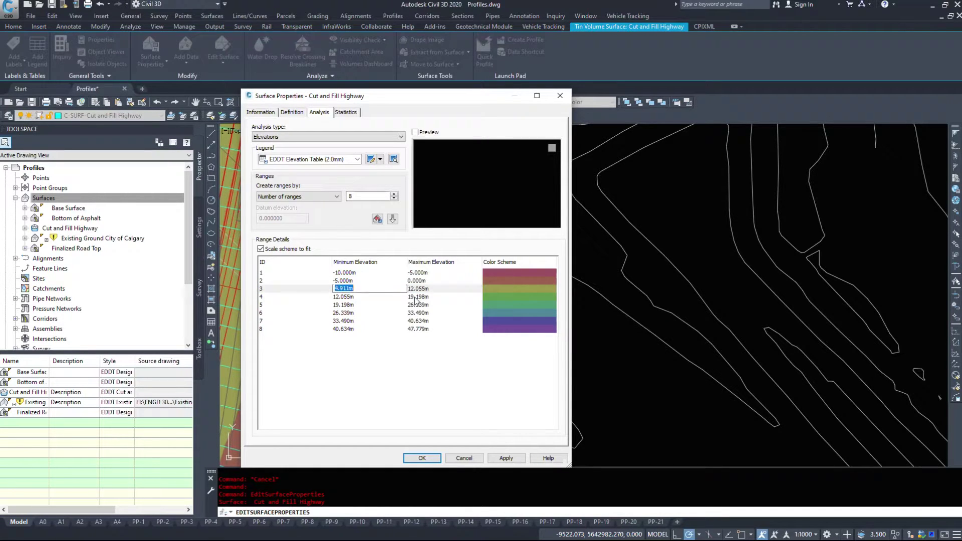
Set elevation range 3 to 0 m through 10 m, start range 4 at 10 m, and accept the surface properties.
left_click(424, 289)
left_click(424, 289)
type("10")
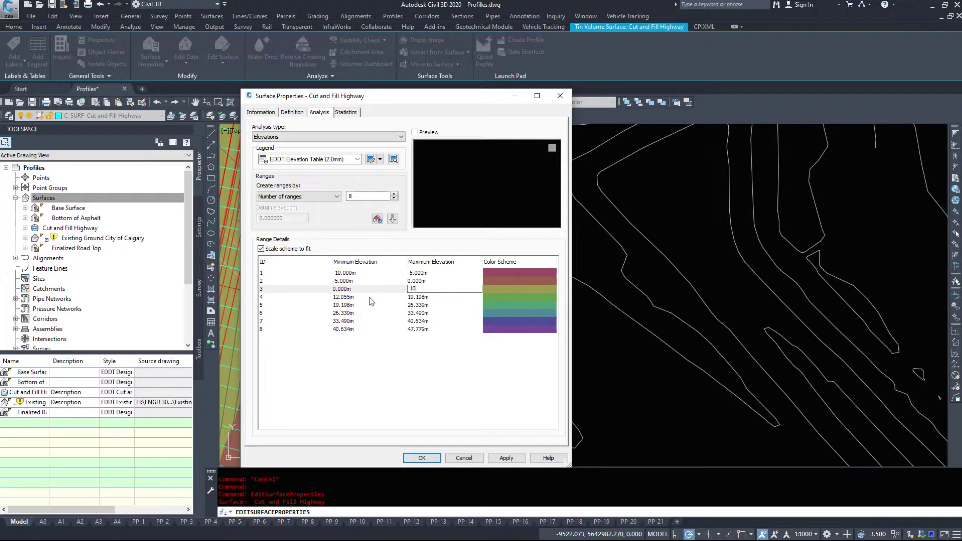
left_click(369, 297)
left_click(342, 298)
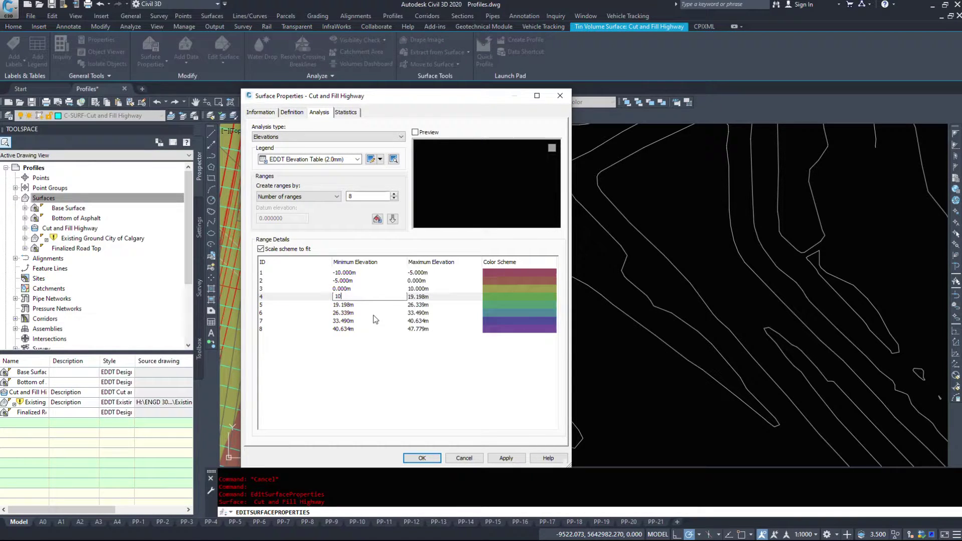
left_click(464, 376)
left_click(422, 458)
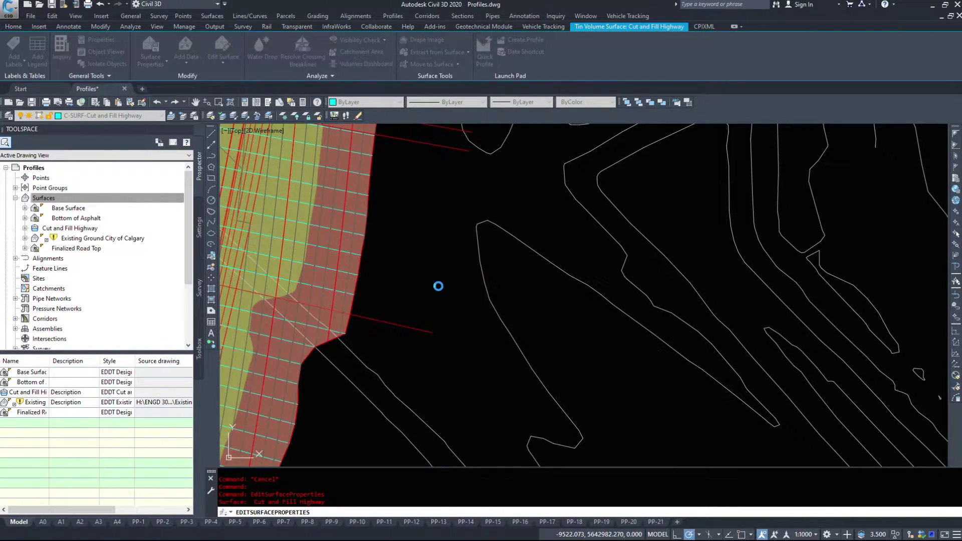
Inspect the volume surface's colouring with the revised elevation ranges along the northern part of the highway.
scroll(521, 341, "down", 8)
middle_click_drag(515, 205, 499, 241)
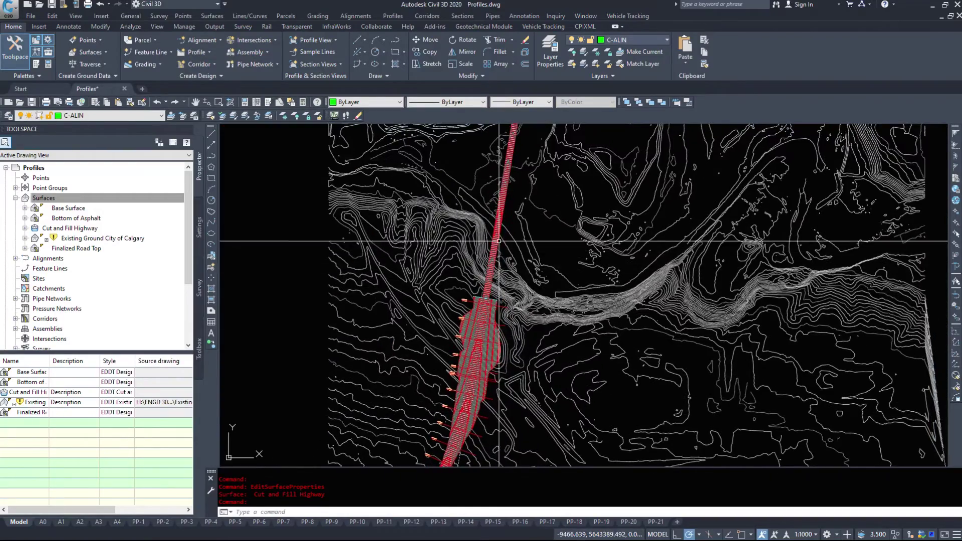
scroll(499, 241, "up", 6)
scroll(653, 127, "down", 3)
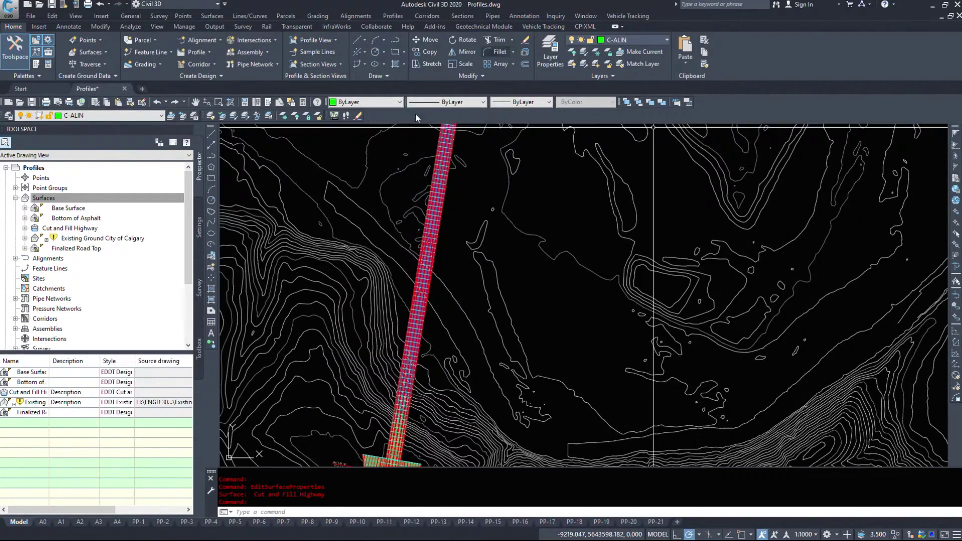
mouse_move(431, 195)
middle_mouse_down()
mouse_move(444, 408)
mouse_move(453, 146)
middle_mouse_up()
scroll(454, 146, "down", 2)
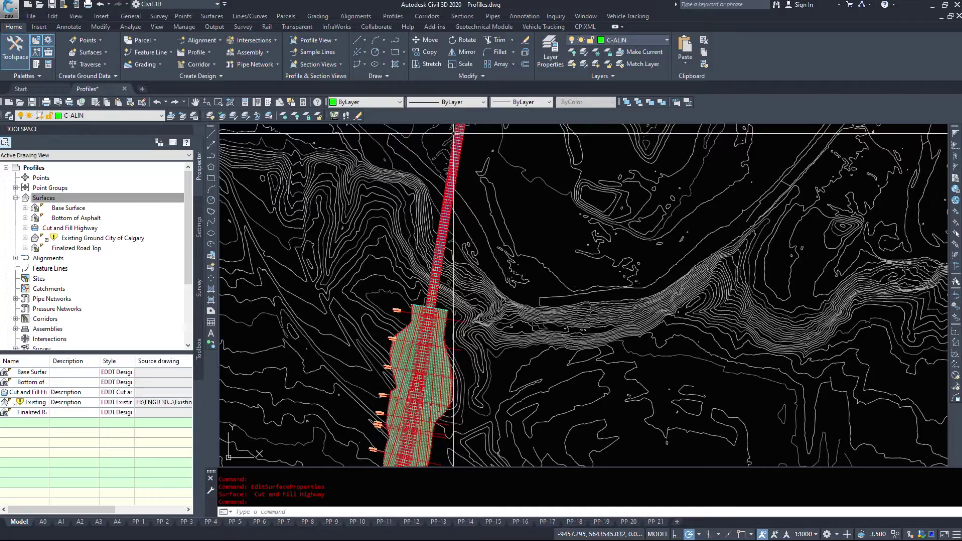
scroll(454, 132, "down", 2)
scroll(334, 266, "down", 3)
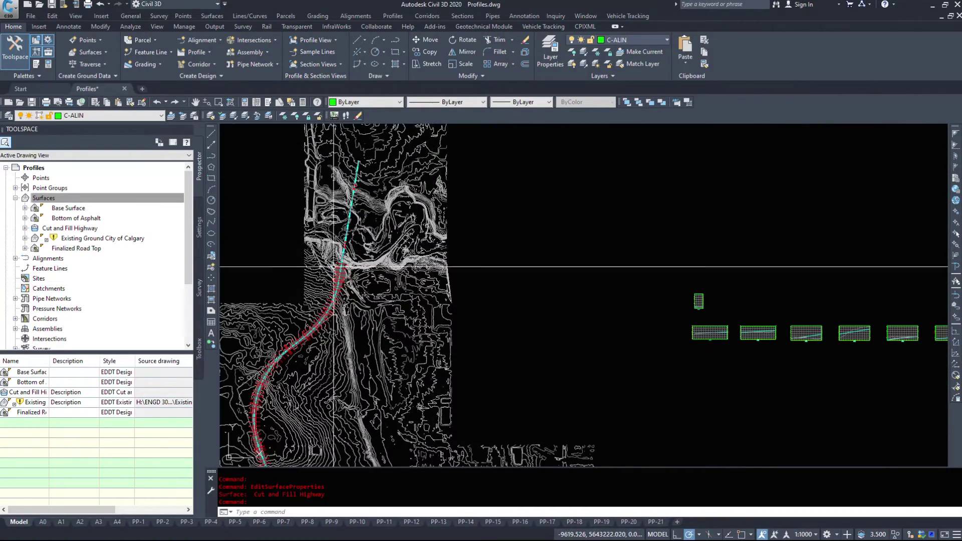
scroll(382, 291, "up", 2)
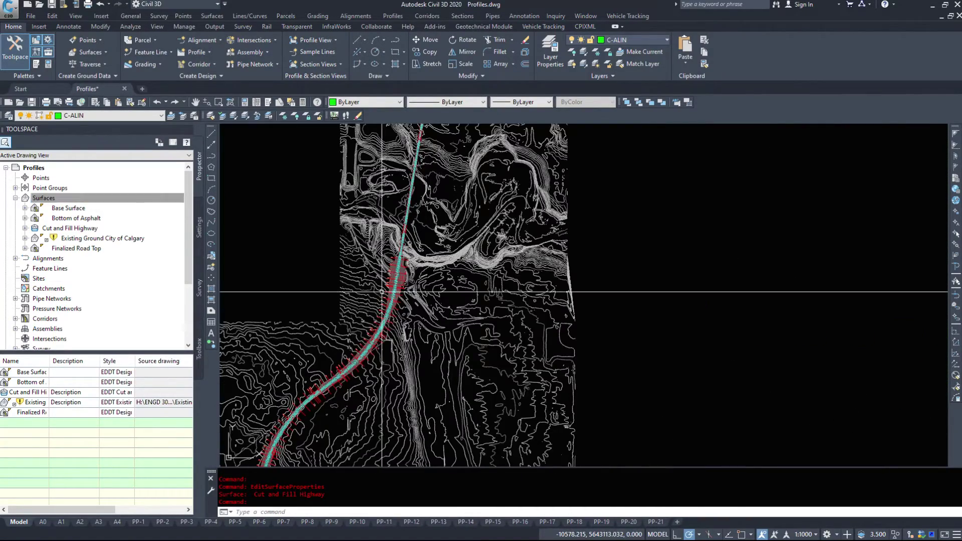
scroll(382, 291, "up", 8)
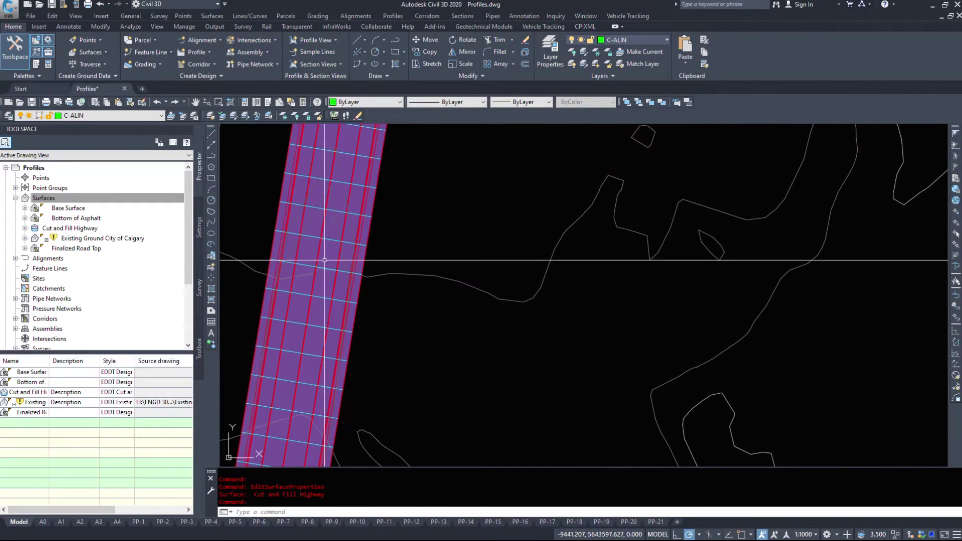
Edit the volume surface's EDDT Cut and Fill style to turn on Triangles in plan view.
left_click(325, 260)
left_click(307, 302)
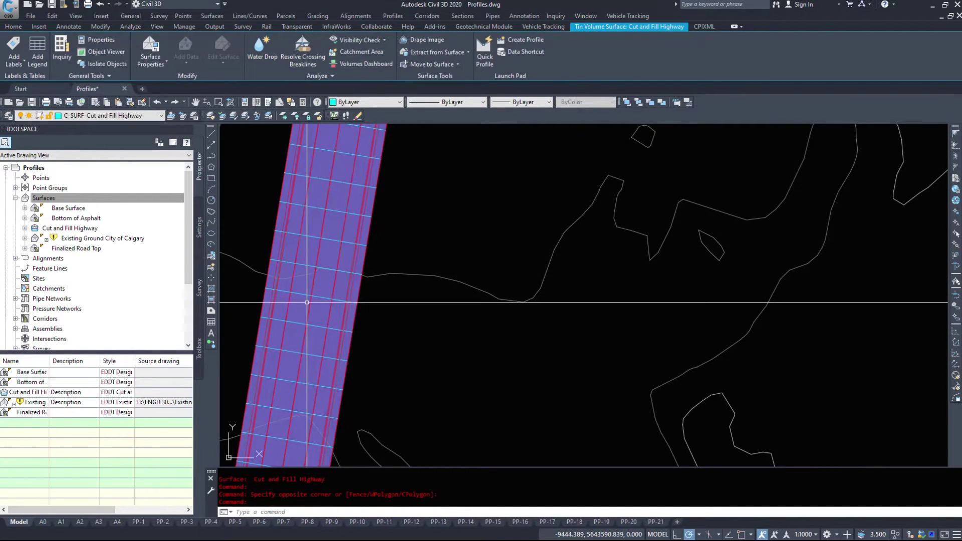
scroll(476, 260, "down", 5)
right_click(479, 257)
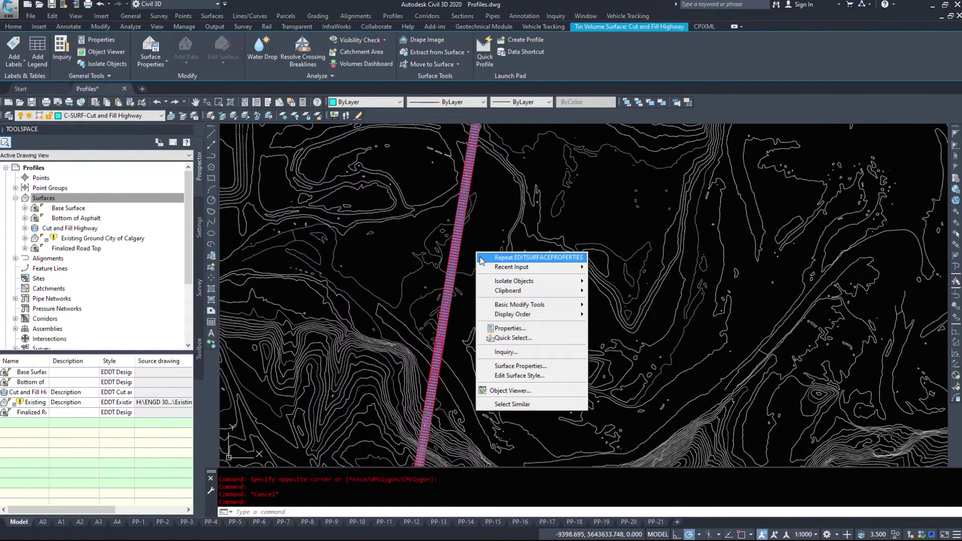
left_click(522, 376)
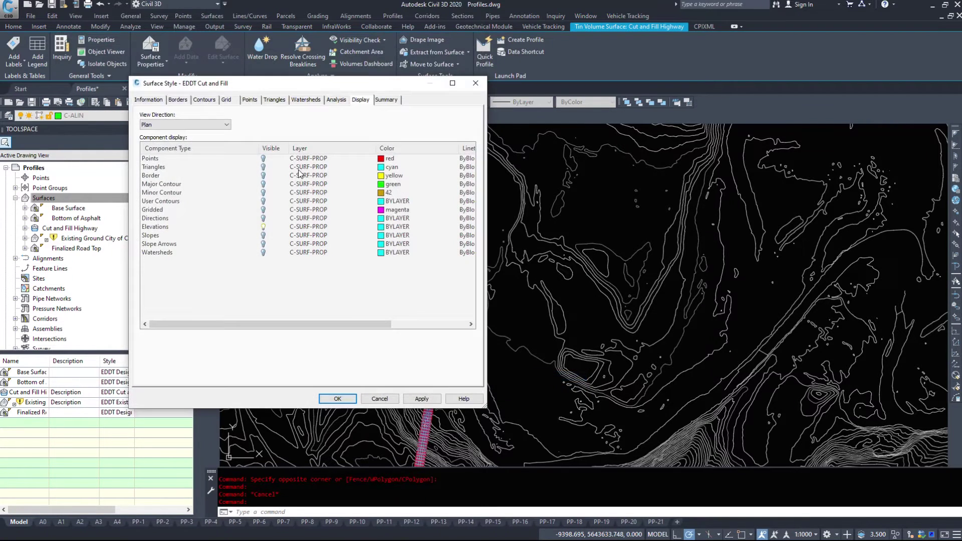
left_click(264, 167)
left_click(338, 399)
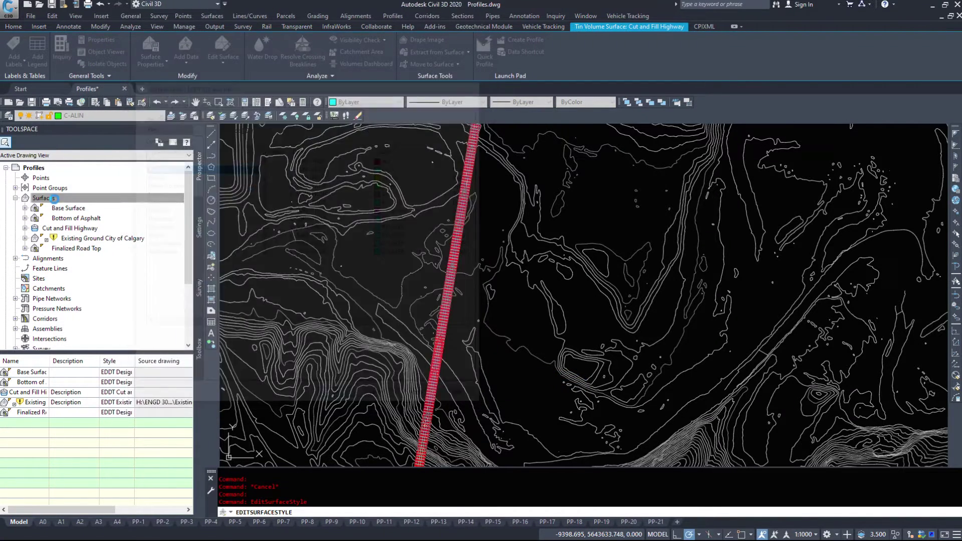
left_click(76, 200)
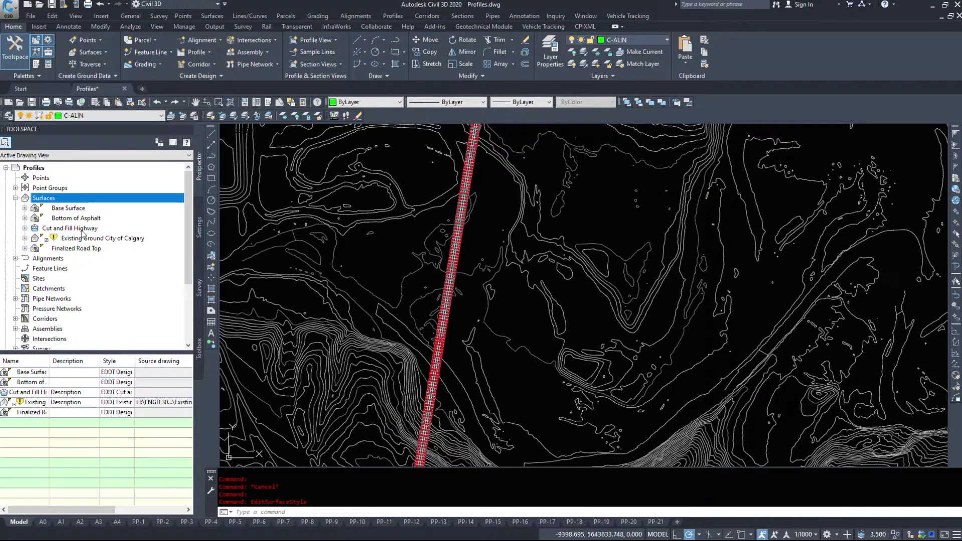
Edit the Cut and Fill Highway surface's EDDT Cut and Fill style to turn off Triangles in plan view.
double_click(80, 229)
double_click(66, 258)
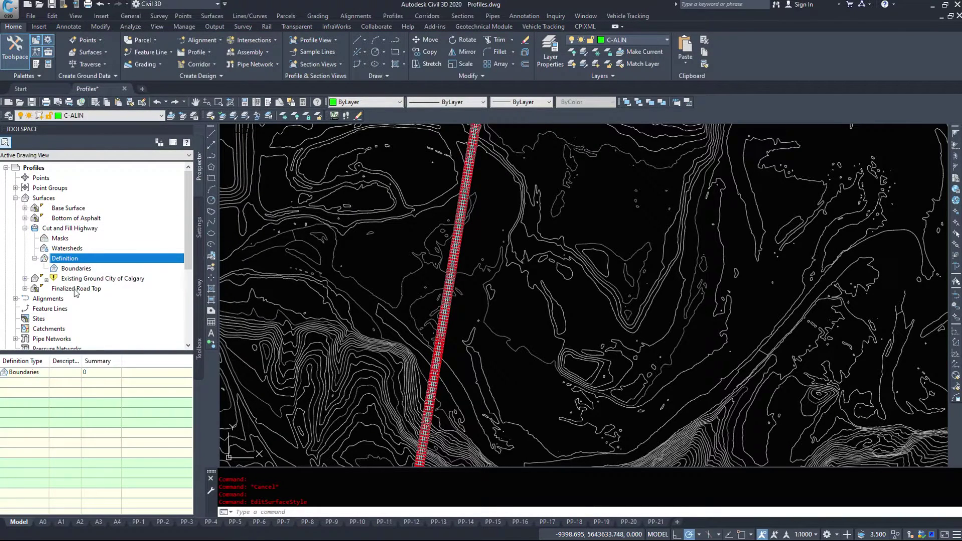
right_click(61, 228)
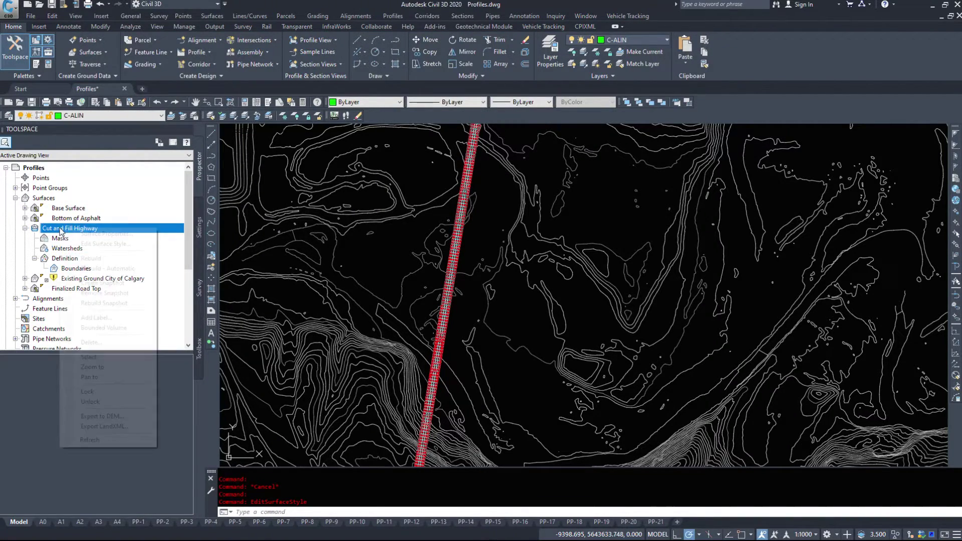
left_click(110, 245)
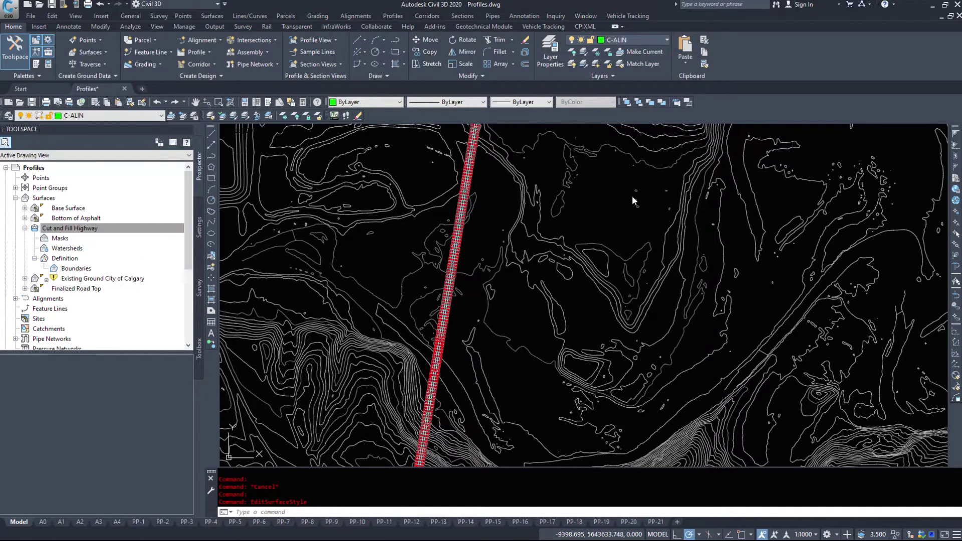
left_click(263, 167)
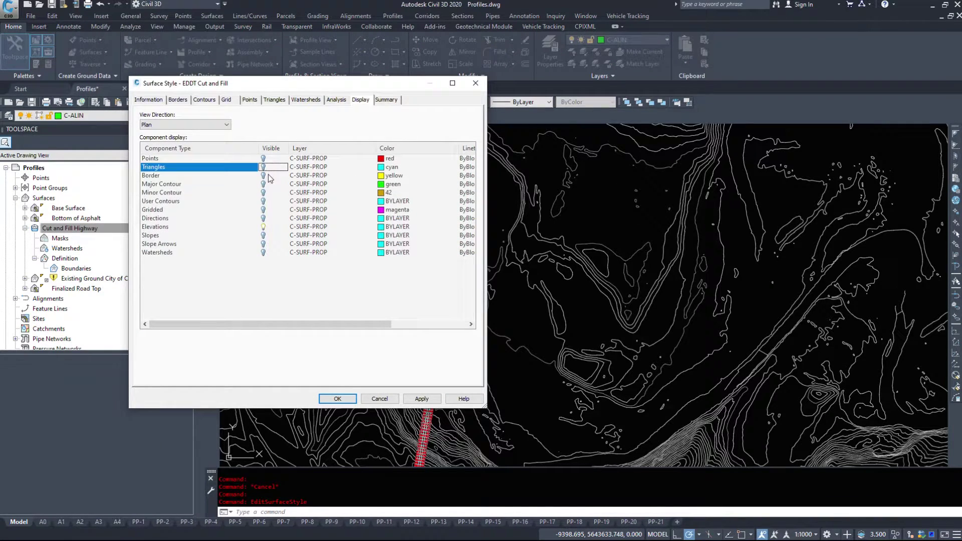
left_click(346, 400)
left_click(25, 228)
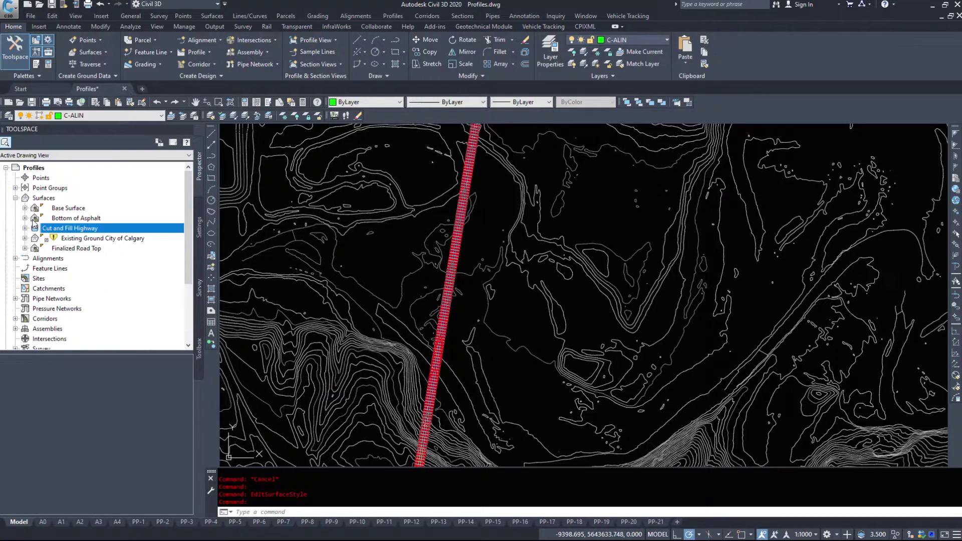
Expand the Finalized Road Top surface's definition and turn on Triangles in its EDDT Design 5m IDX & 1 INT style.
left_click(25, 248)
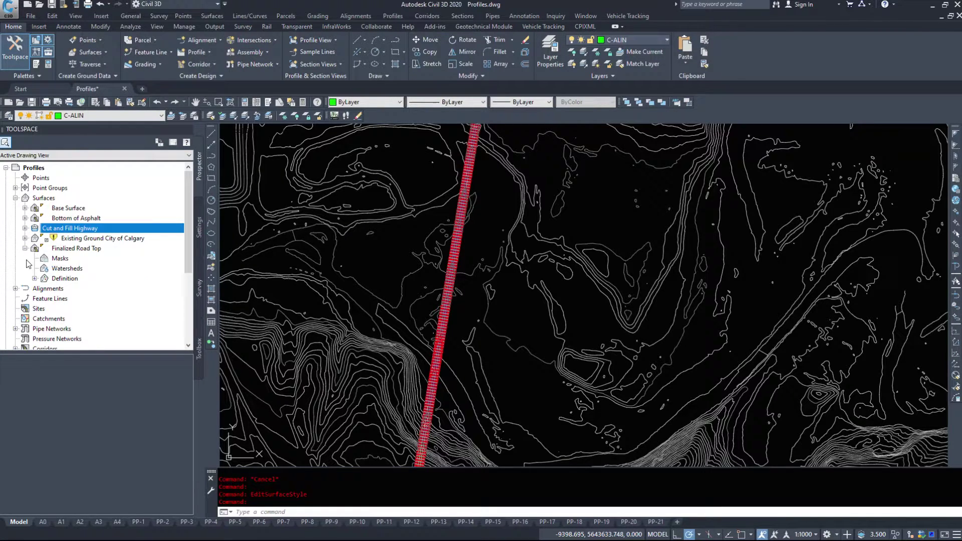
left_click(35, 279)
right_click(78, 201)
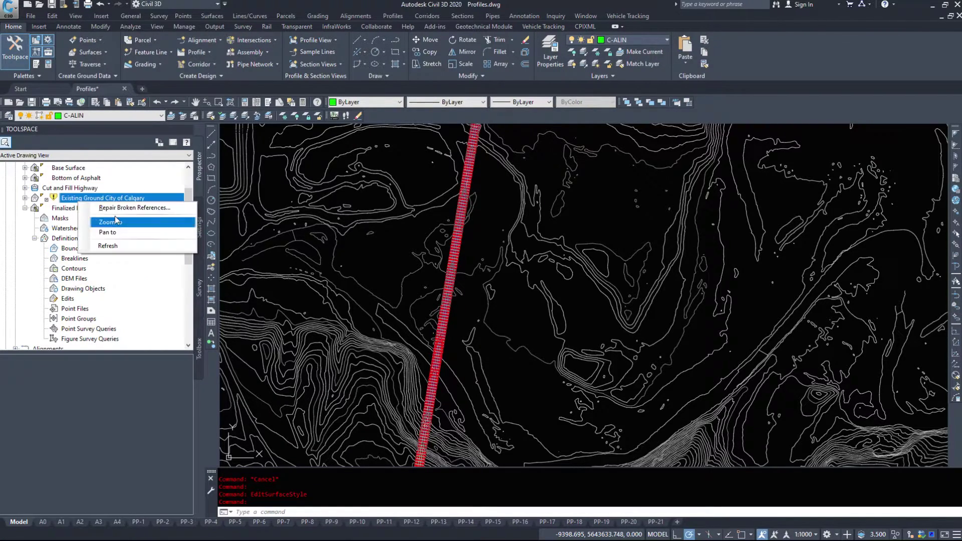
right_click(58, 208)
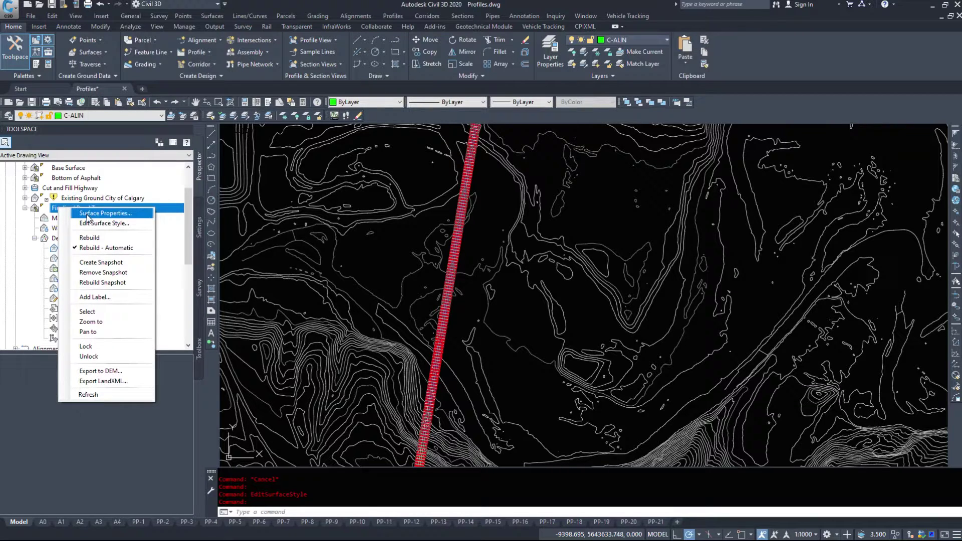
left_click(98, 223)
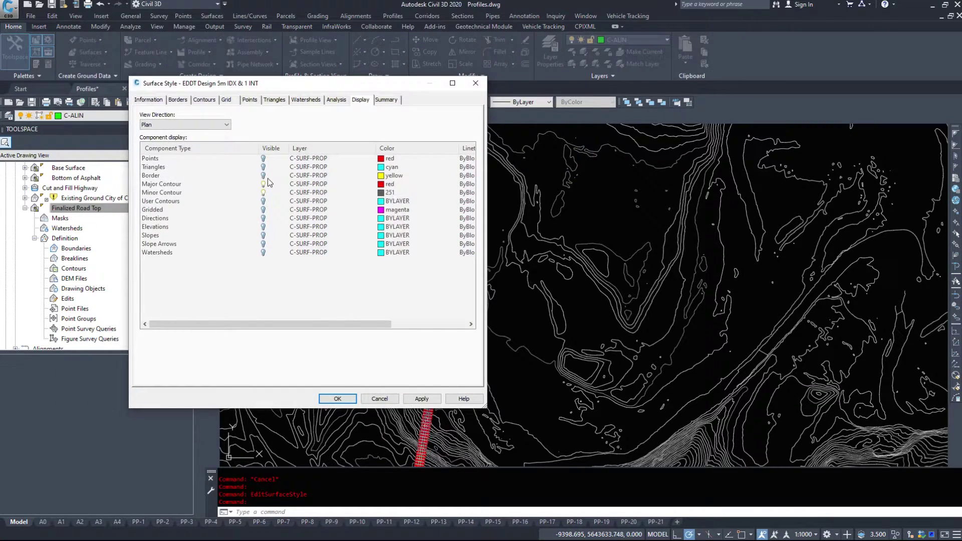
left_click(265, 170)
left_click(338, 399)
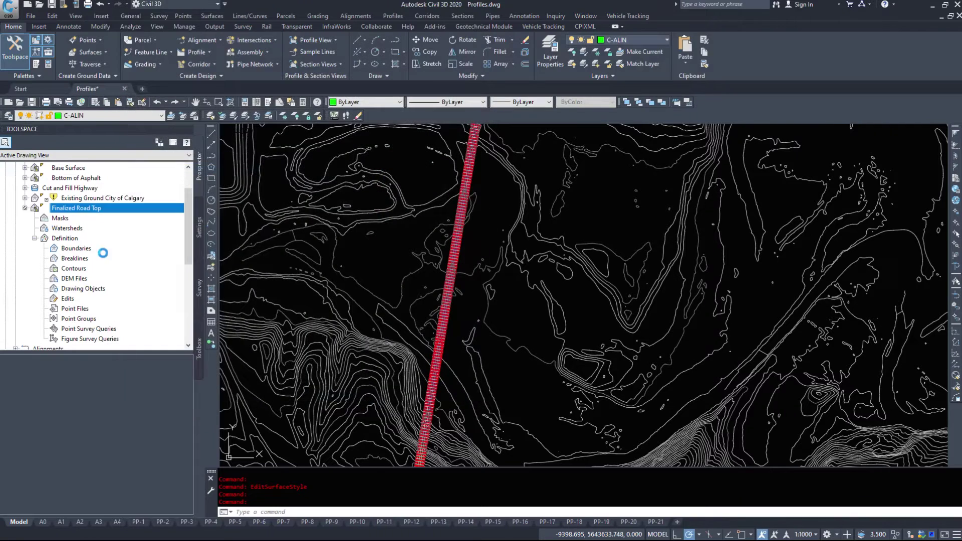
Try to delete Finalized Road Top's surface lines with a crossing selection over the northern part of the highway.
right_click(69, 298)
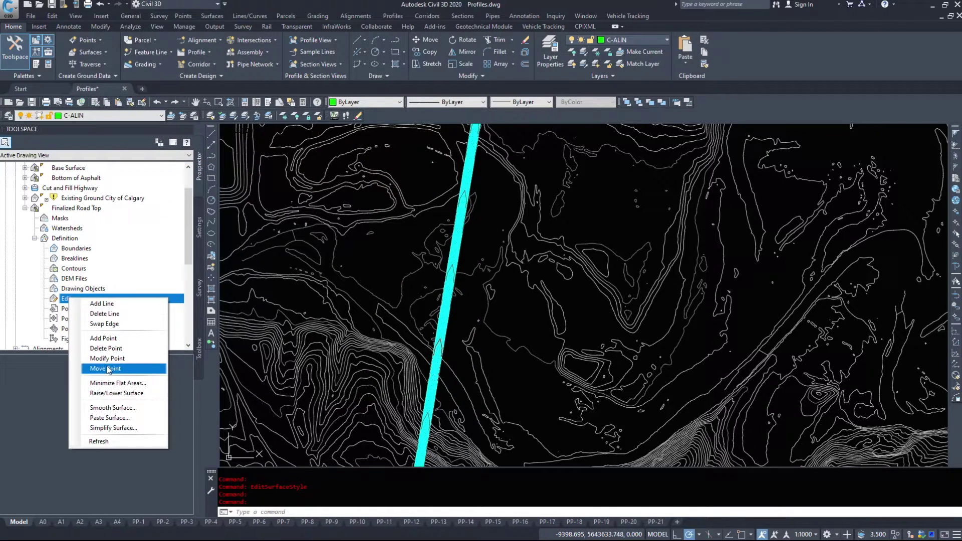
left_click(112, 315)
scroll(575, 366, "down", 4)
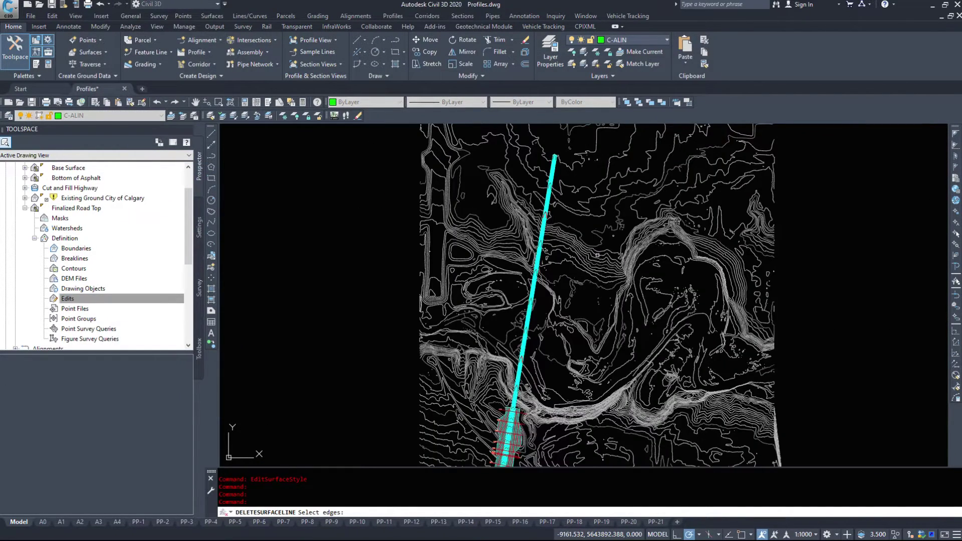
left_click(590, 137)
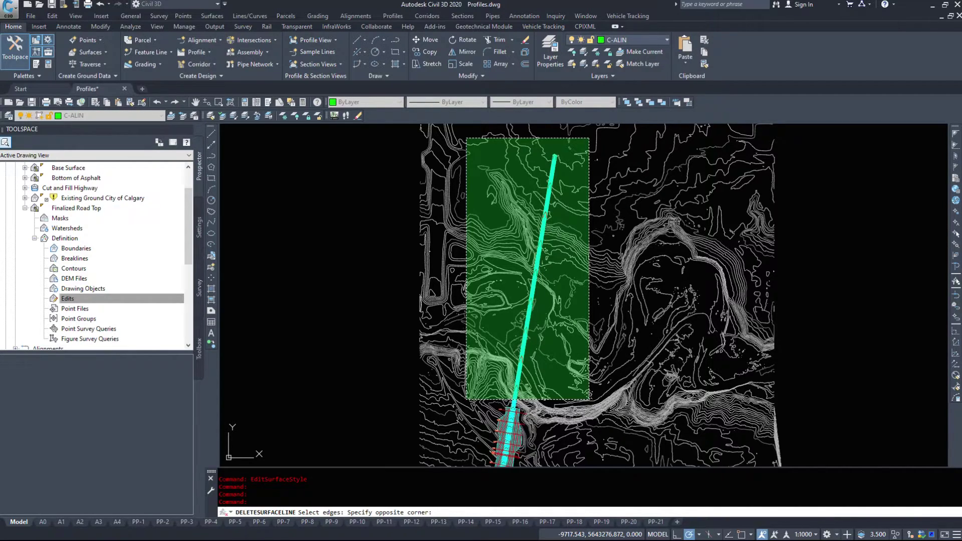
key("Escape")
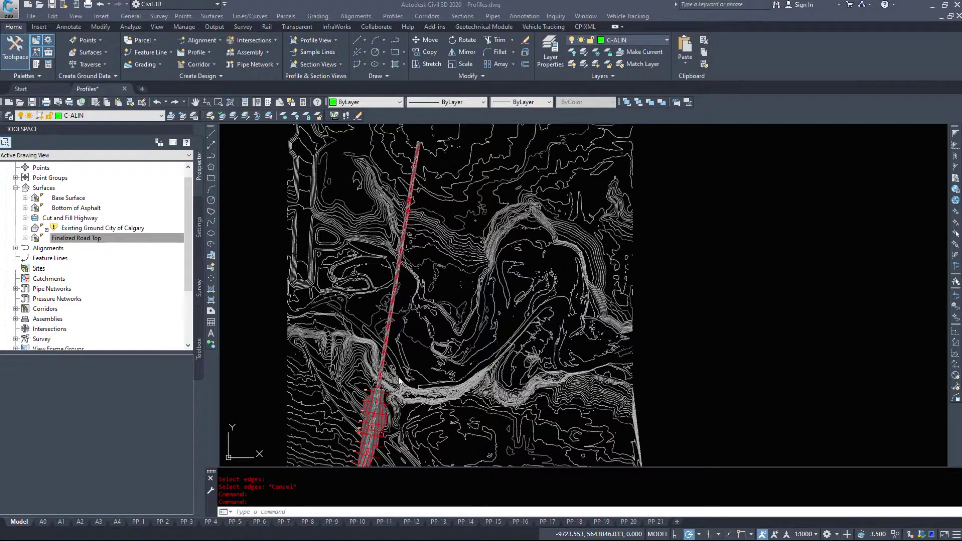
Examine the highway near its northern section, then review the Total Volume Table from its headings to its final rows.
scroll(379, 390, "up", 8)
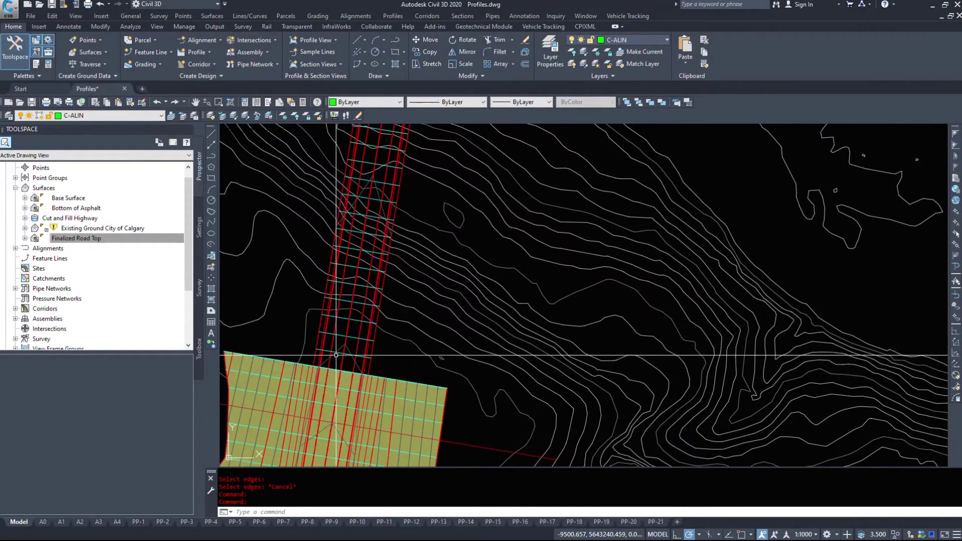
scroll(327, 360, "down", 10)
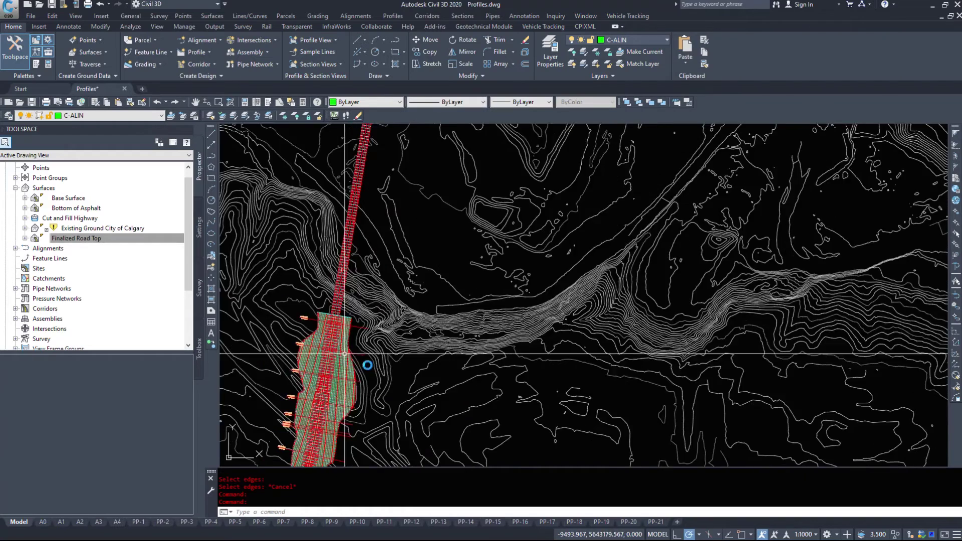
middle_click_drag(464, 397, 304, 285)
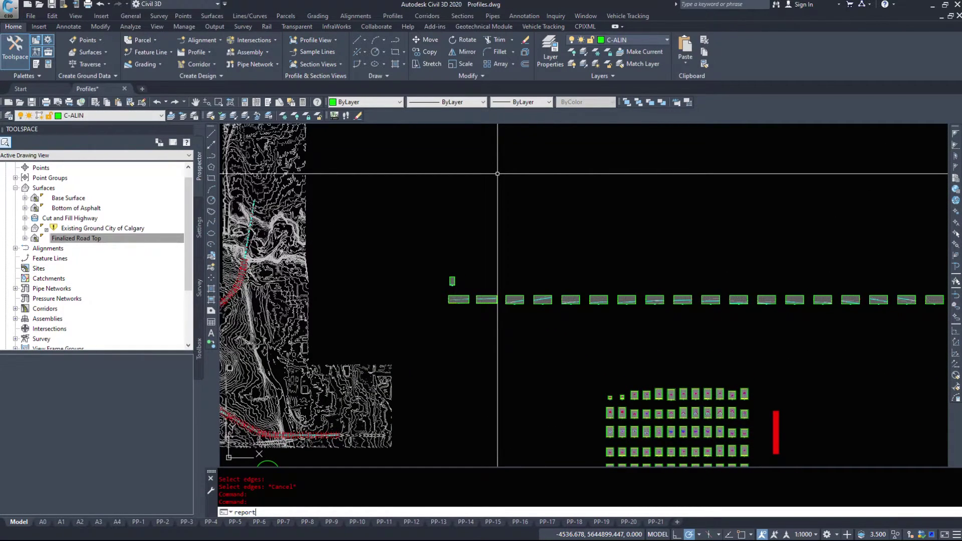
key("Escape")
scroll(748, 402, "up", 10)
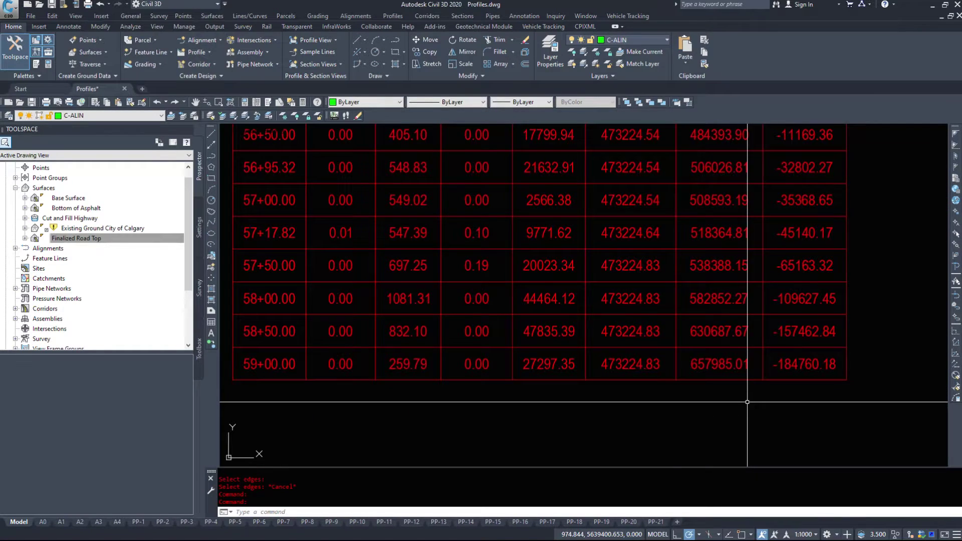
scroll(748, 402, "down", 8)
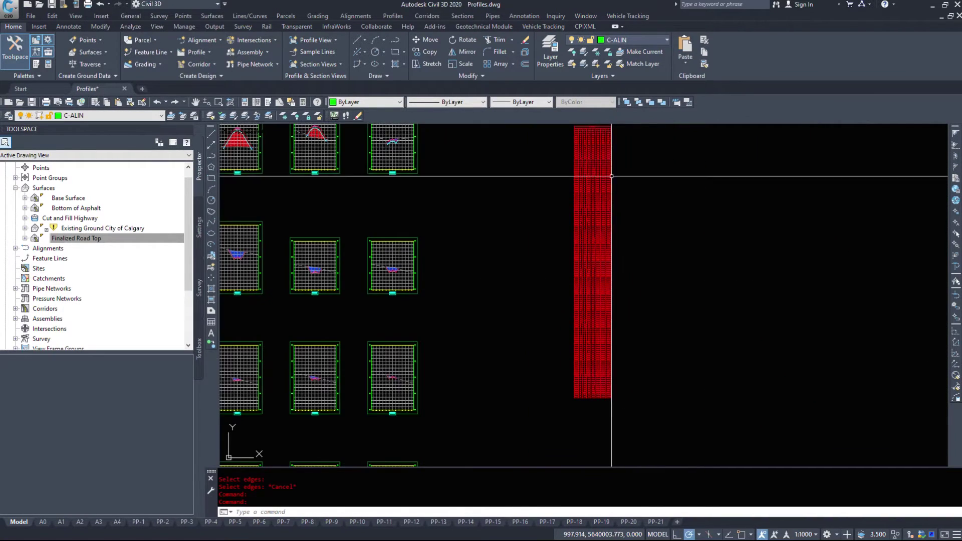
middle_click_drag(612, 176, 592, 170)
scroll(582, 367, "up", 10)
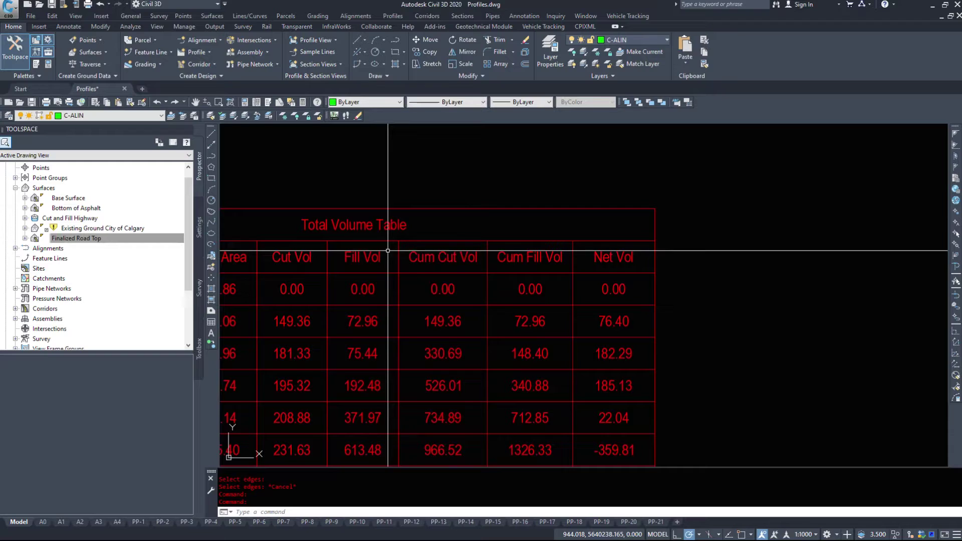
scroll(646, 359, "down", 8)
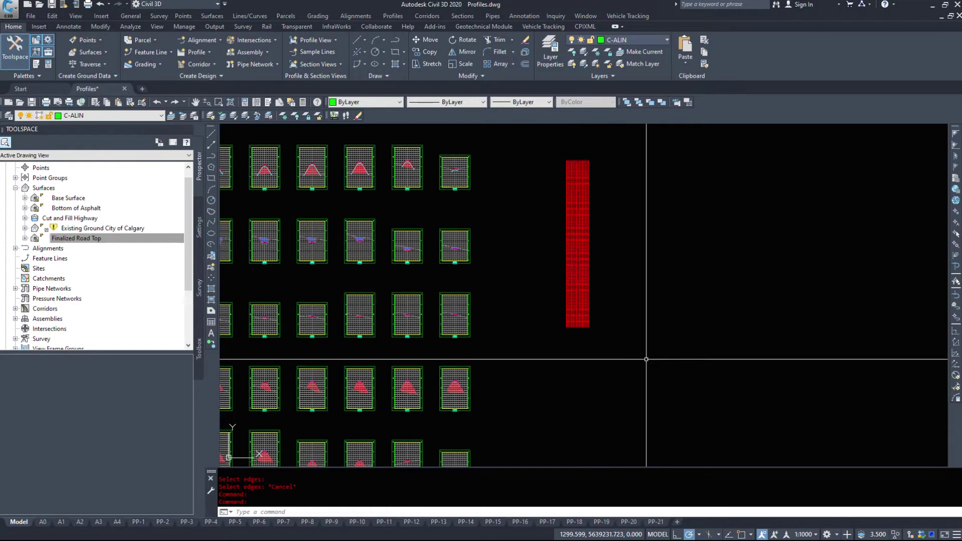
scroll(647, 360, "up", 10)
scroll(687, 382, "down", 4)
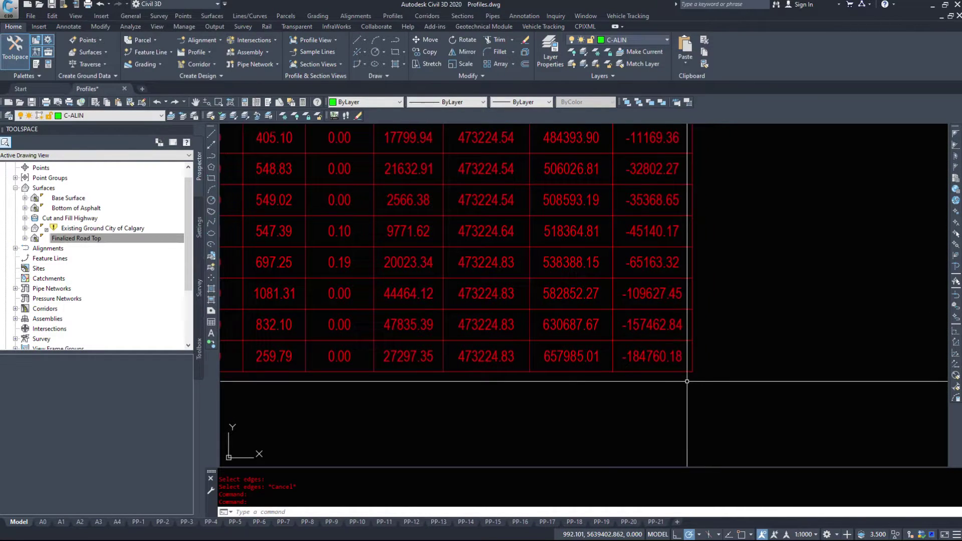
Examine the cumulative cut, cumulative fill and net volume in the last row of the Total Volume Table.
left_click(443, 391)
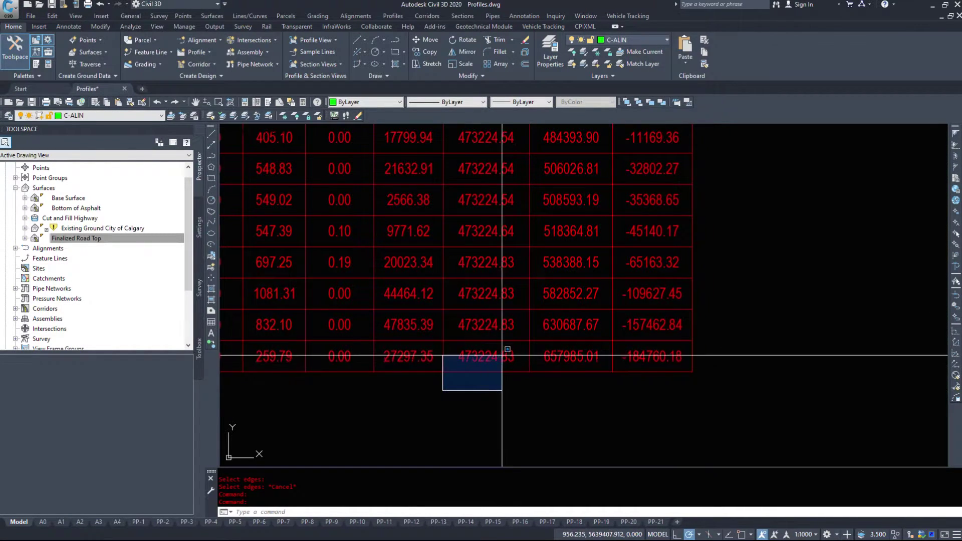
left_click(520, 338)
left_click(527, 387)
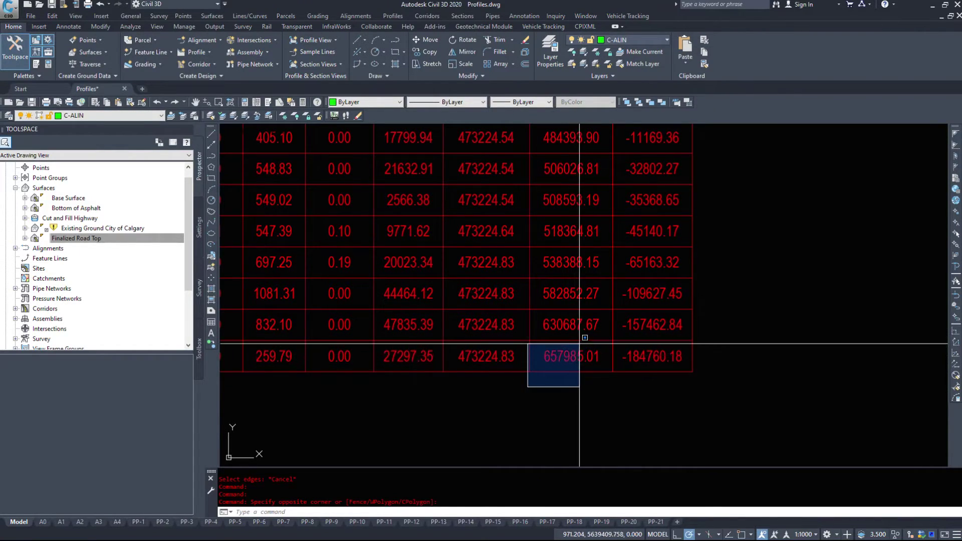
left_click(605, 336)
left_click(597, 384)
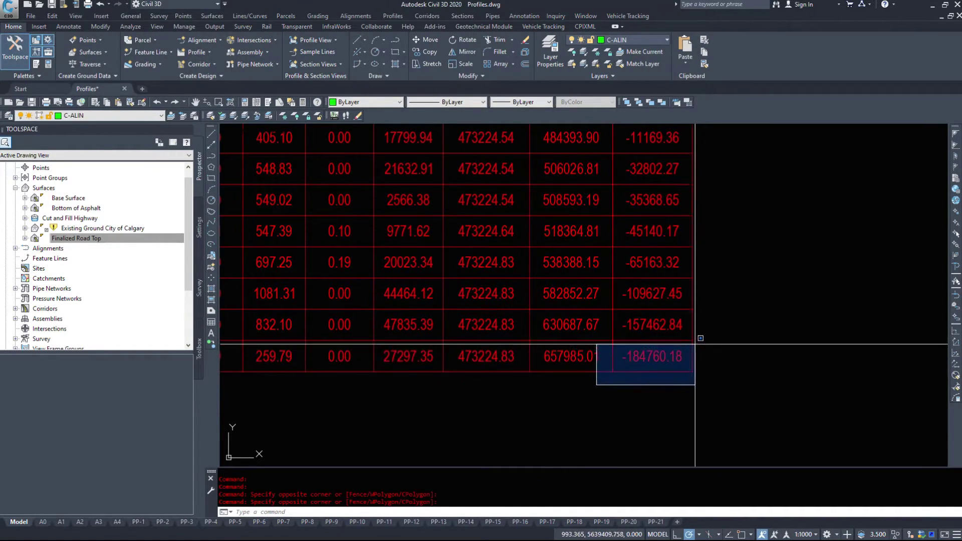
left_click(702, 331)
left_click(682, 356)
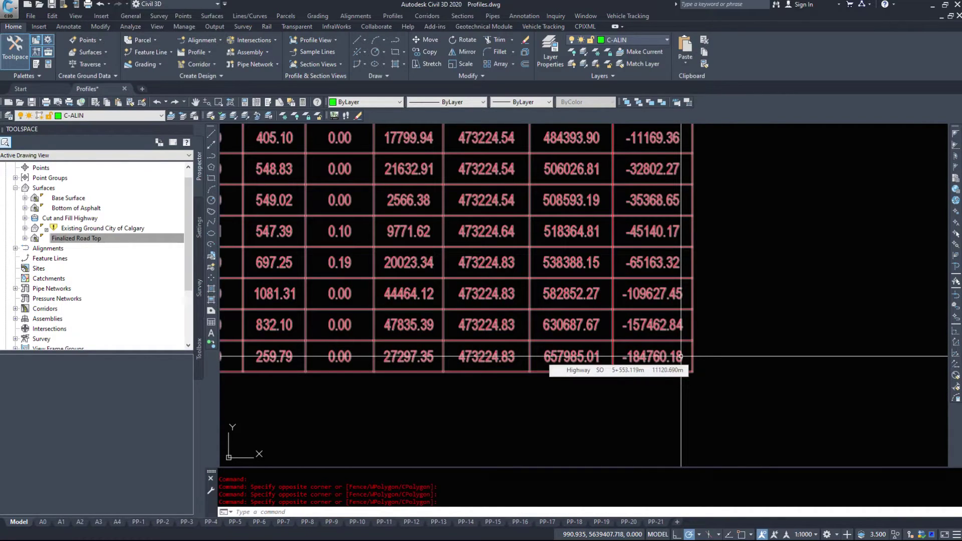
Run REPORTSURFACEVOLUME and add a volume entry with Existing Ground City of Calgary as base and Finalized Road Top as comparison surface.
type("reportsur")
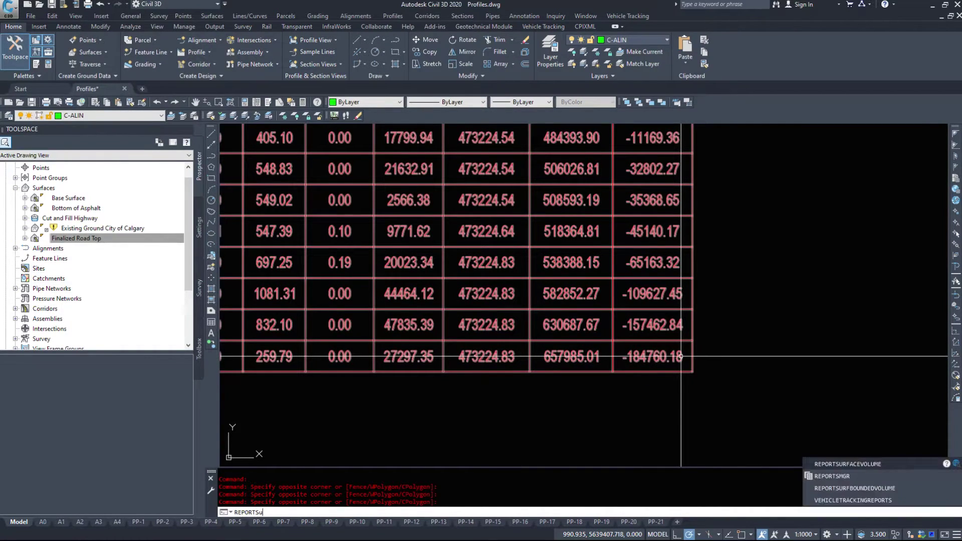
key("Return")
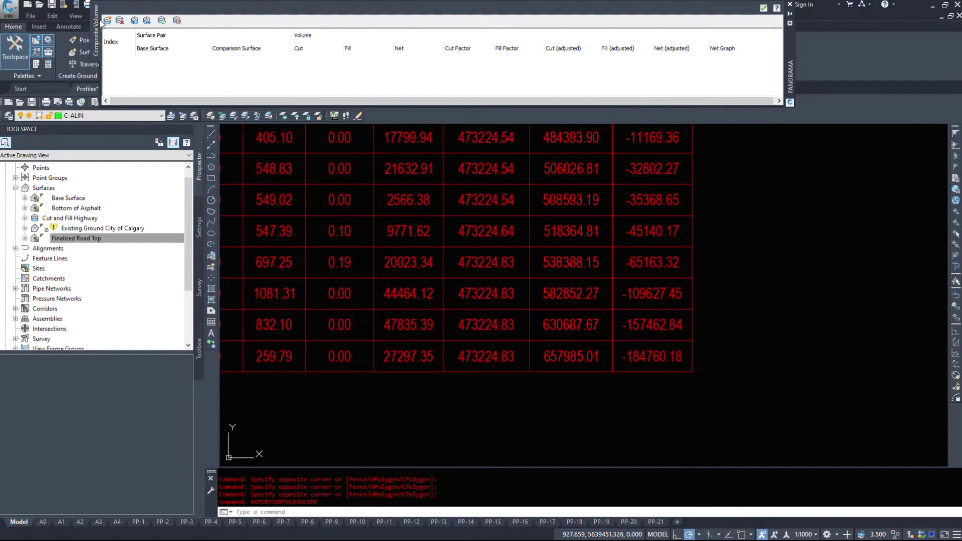
left_click(111, 20)
left_click(150, 61)
left_click(151, 60)
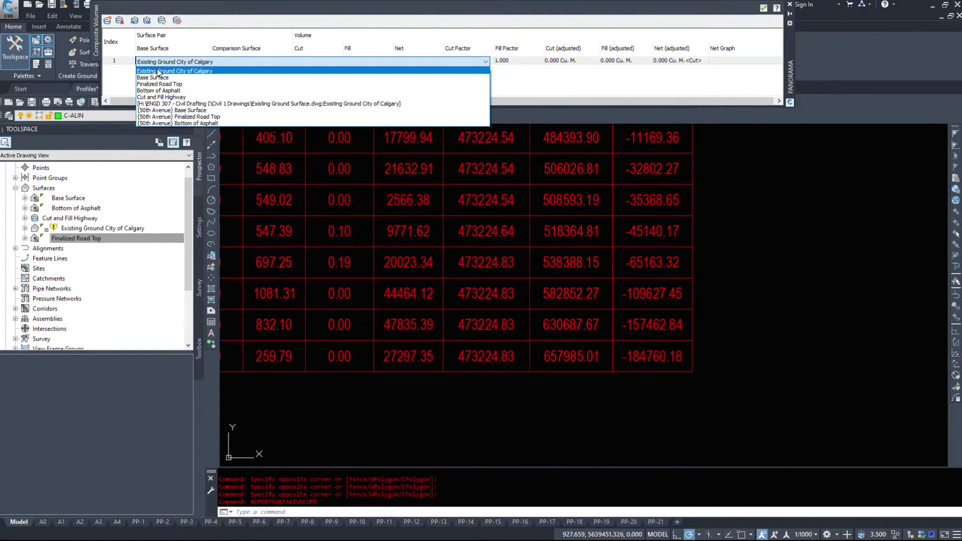
left_click(156, 69)
left_click(247, 60)
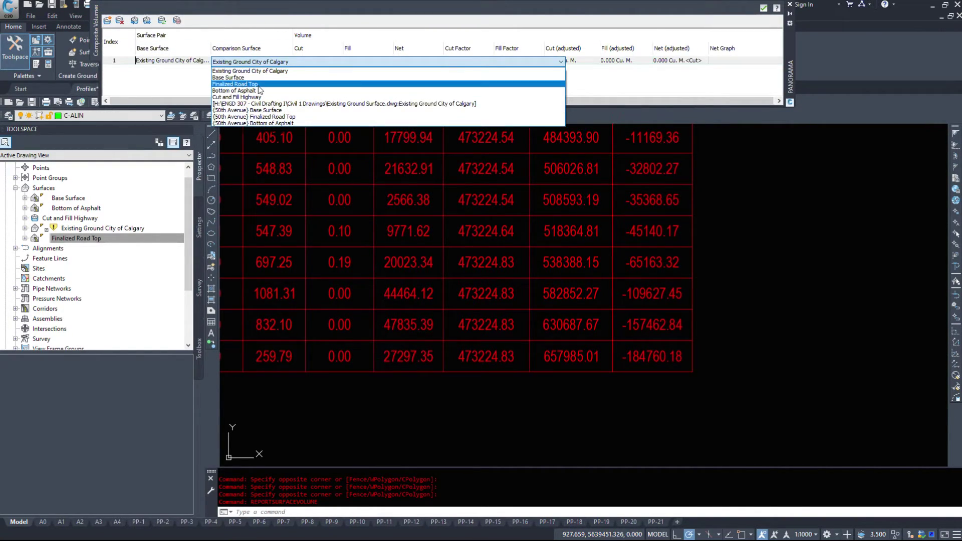
left_click(261, 89)
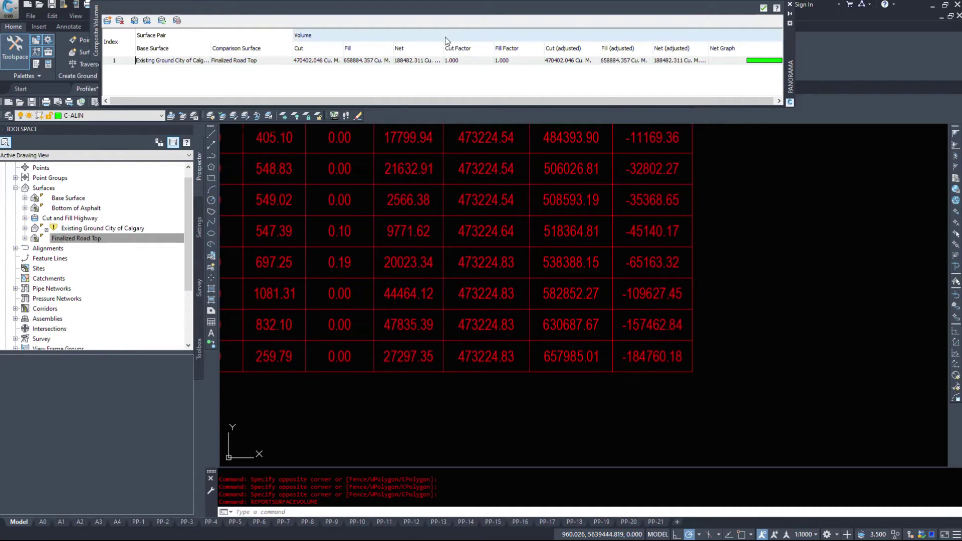
Widen the Net volume column and compare the reported net volume with the end of the mass haul line.
left_click_drag(444, 49, 494, 49)
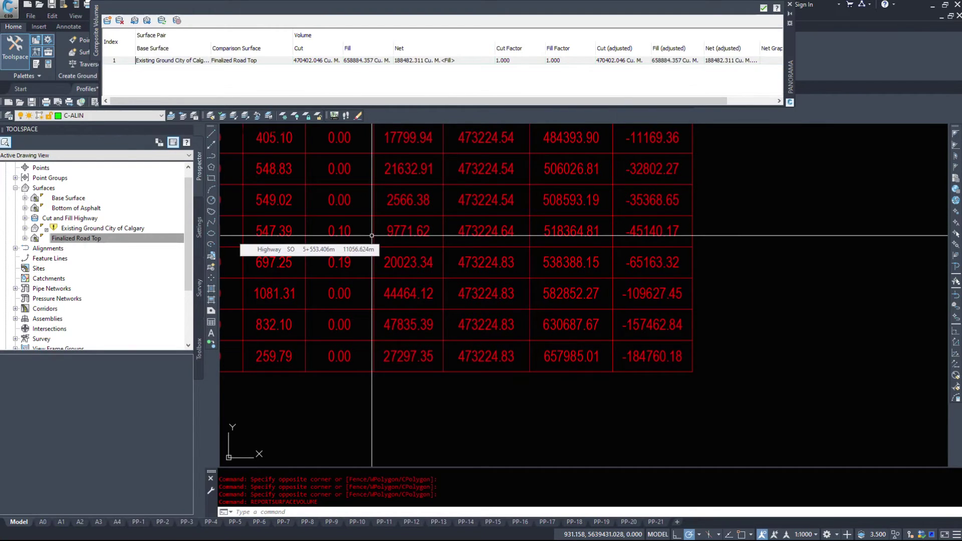
scroll(372, 236, "down", 8)
middle_click_drag(516, 408, 386, 409)
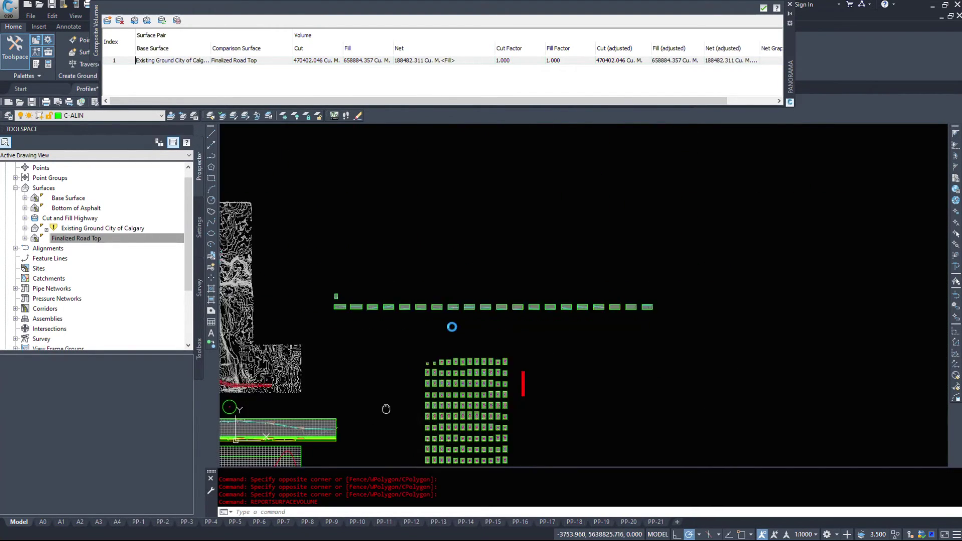
scroll(408, 395, "up", 10)
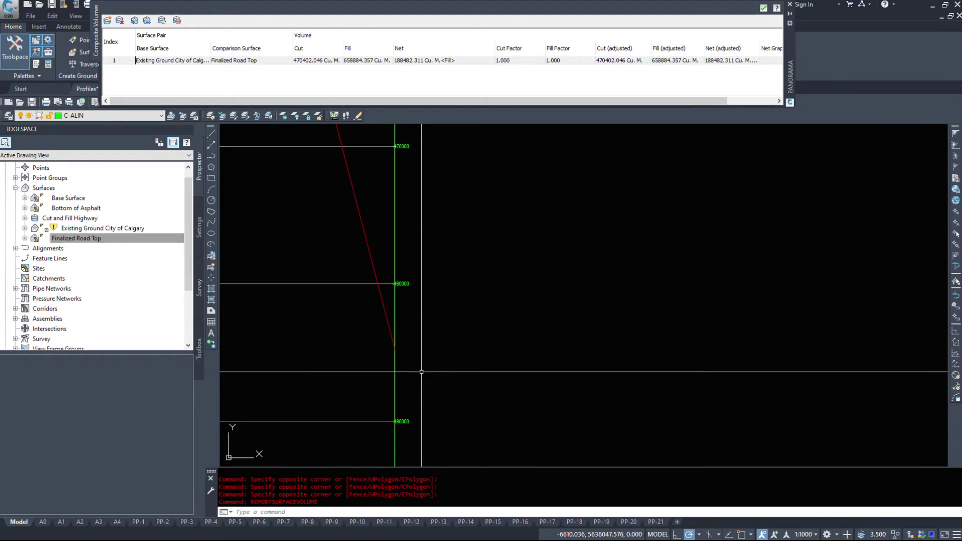
scroll(421, 372, "up", 6)
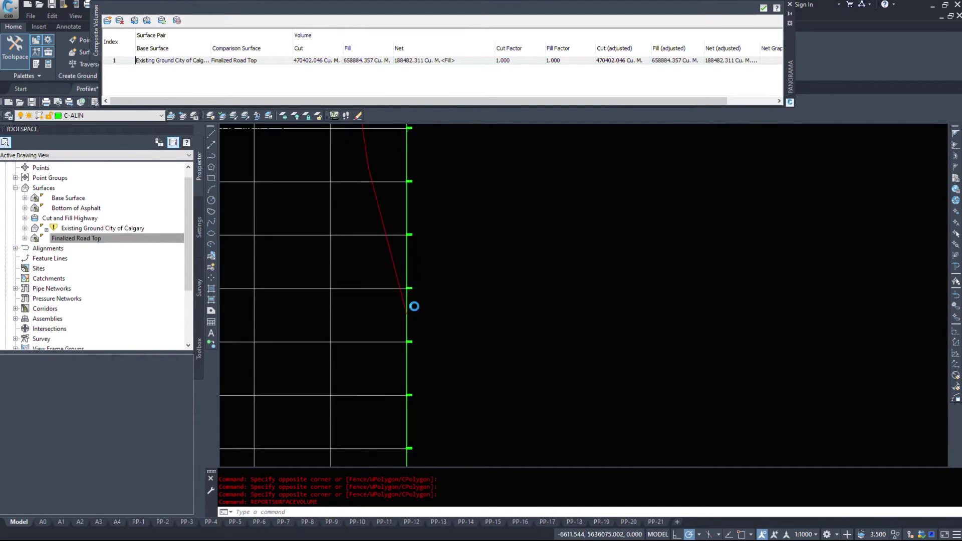
Look over the Total Volume Table beside the section views and the highway plan, and close the Composite Volumes report.
scroll(414, 306, "down", 12)
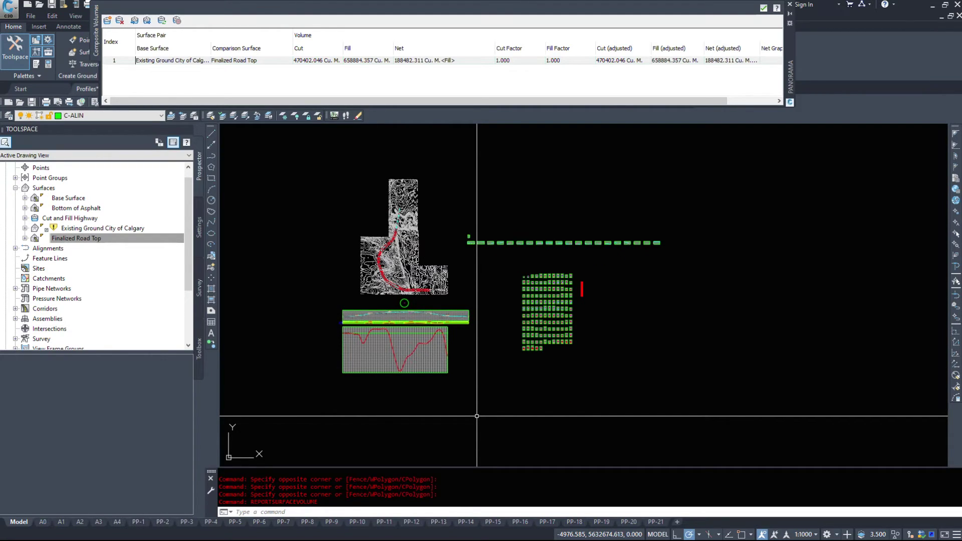
scroll(557, 321, "up", 8)
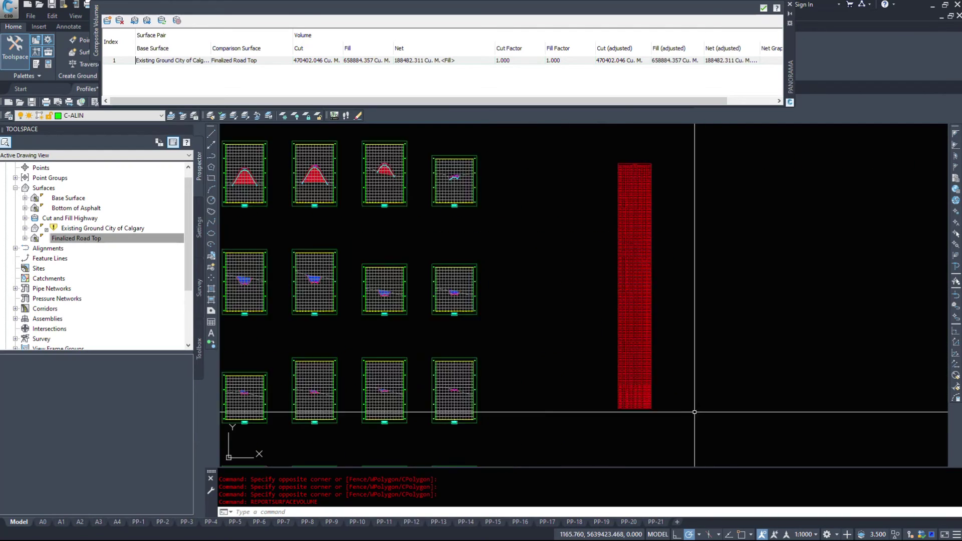
scroll(415, 314, "up", 5)
scroll(554, 326, "down", 10)
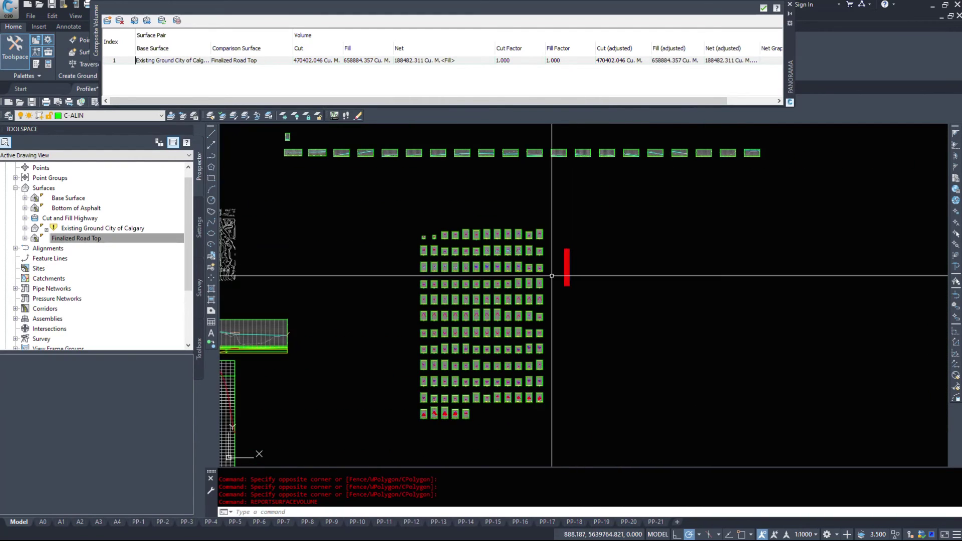
middle_click_drag(285, 374, 590, 265)
middle_click_drag(661, 243, 687, 377)
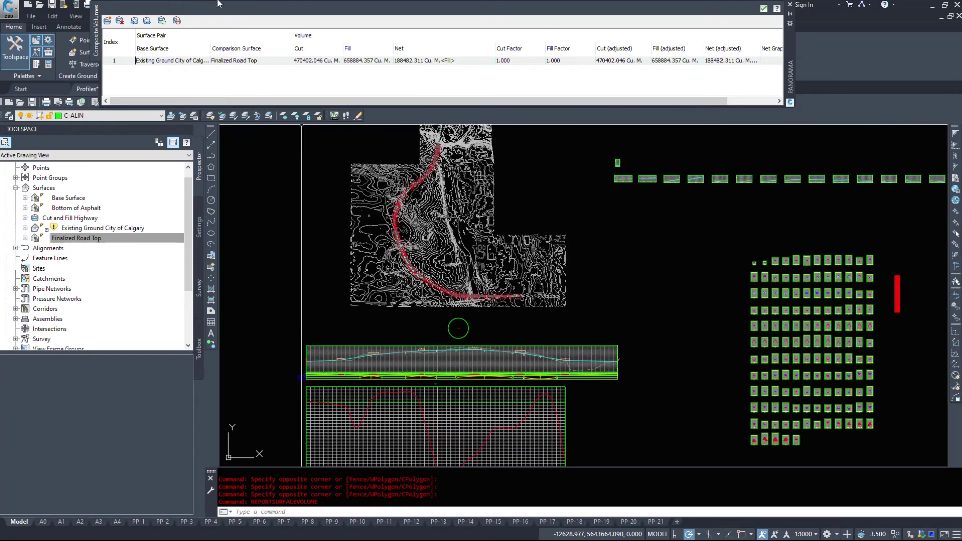
left_click(764, 8)
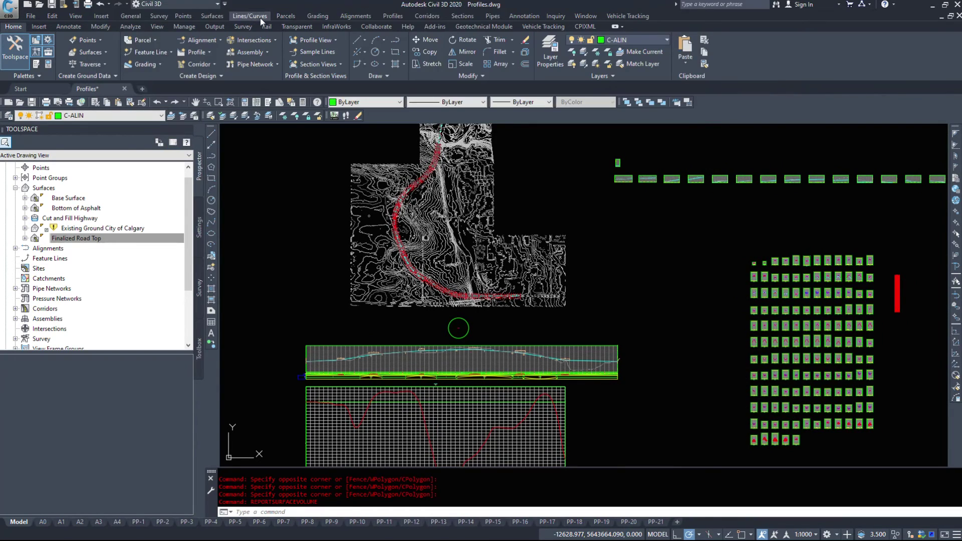
Open the Volumes Dashboard for the drawing's surfaces.
left_click(212, 16)
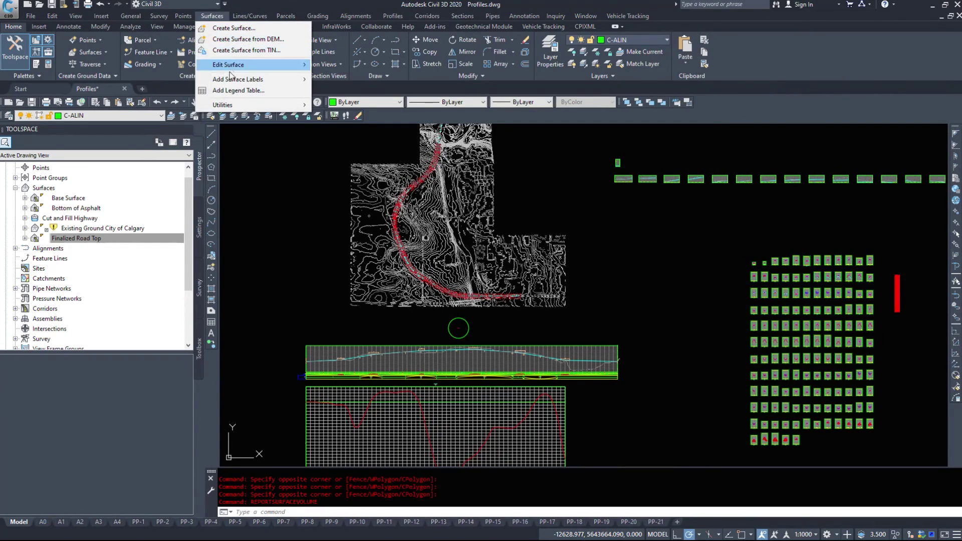
mouse_move(236, 106)
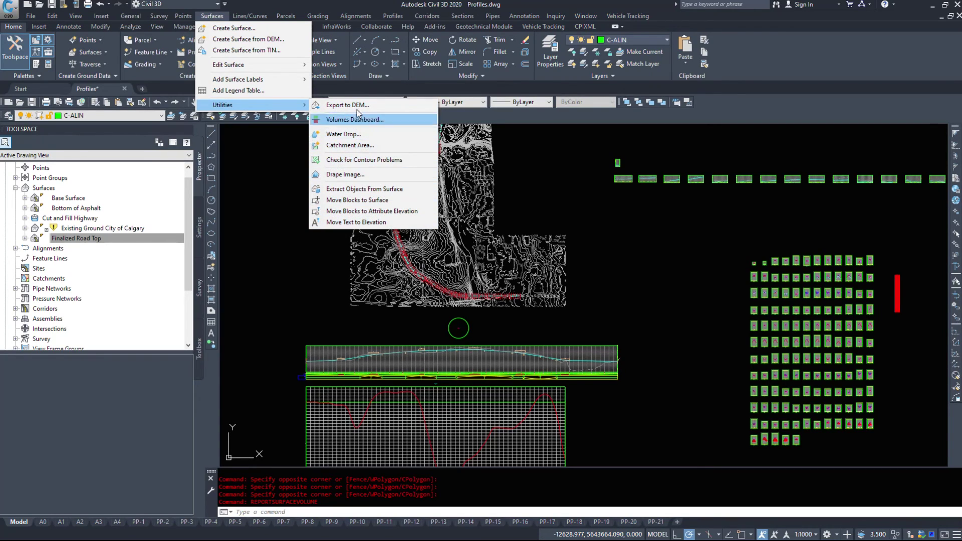
left_click(362, 123)
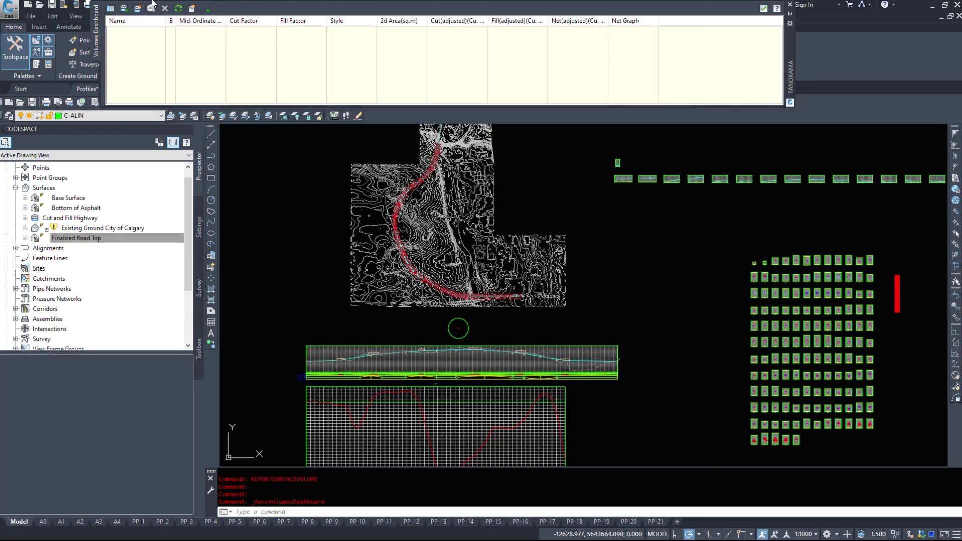